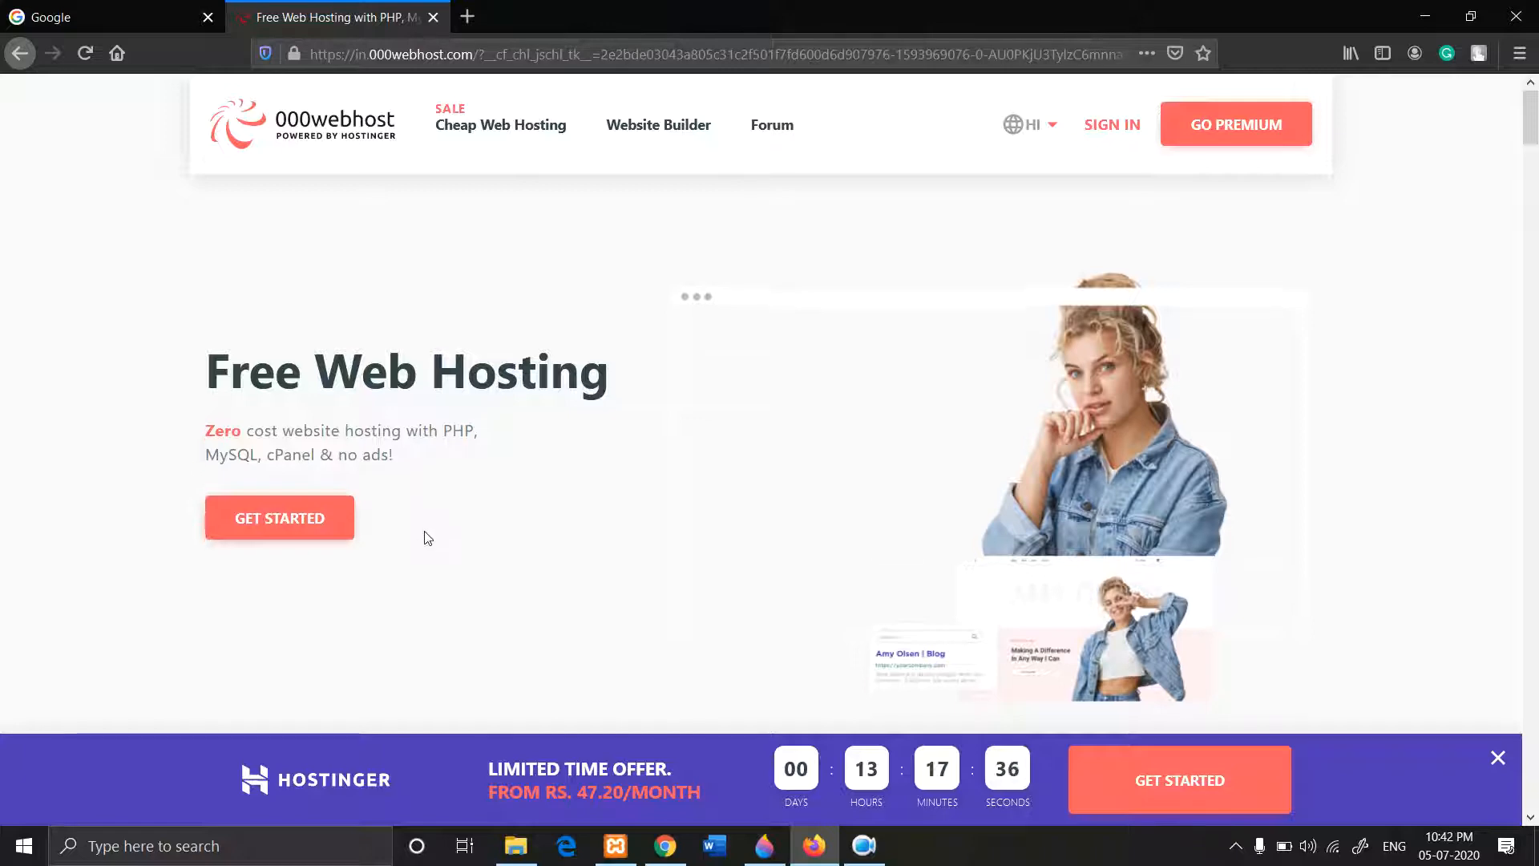
Scroll the 000webhost homepage to the pricing plans, including the free 300 MB plan.
scroll(226, 468, "down", 3)
scroll(293, 425, "down", 10)
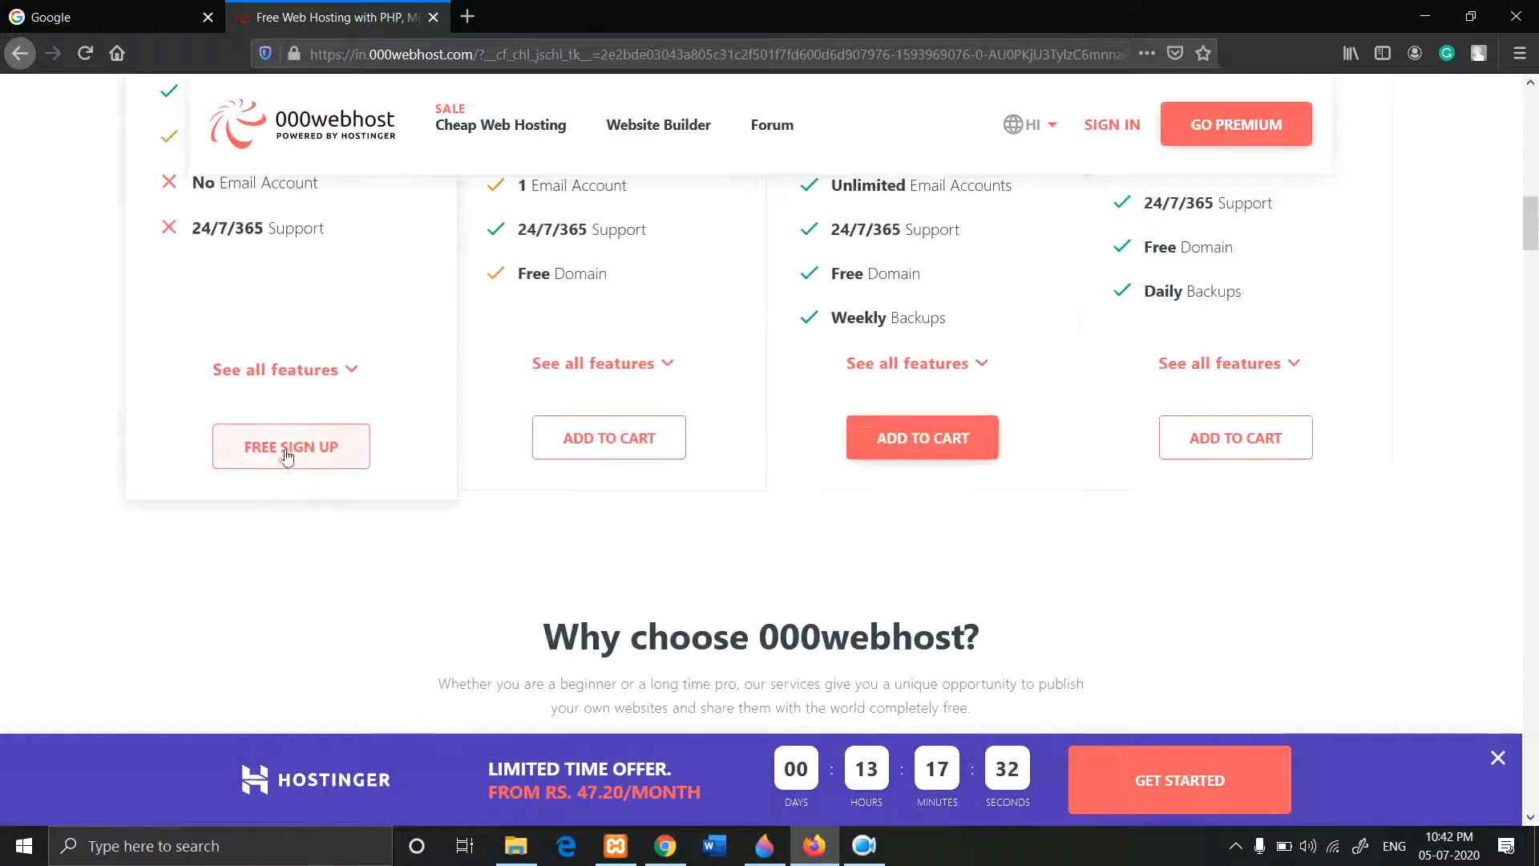
scroll(264, 488, "up", 3)
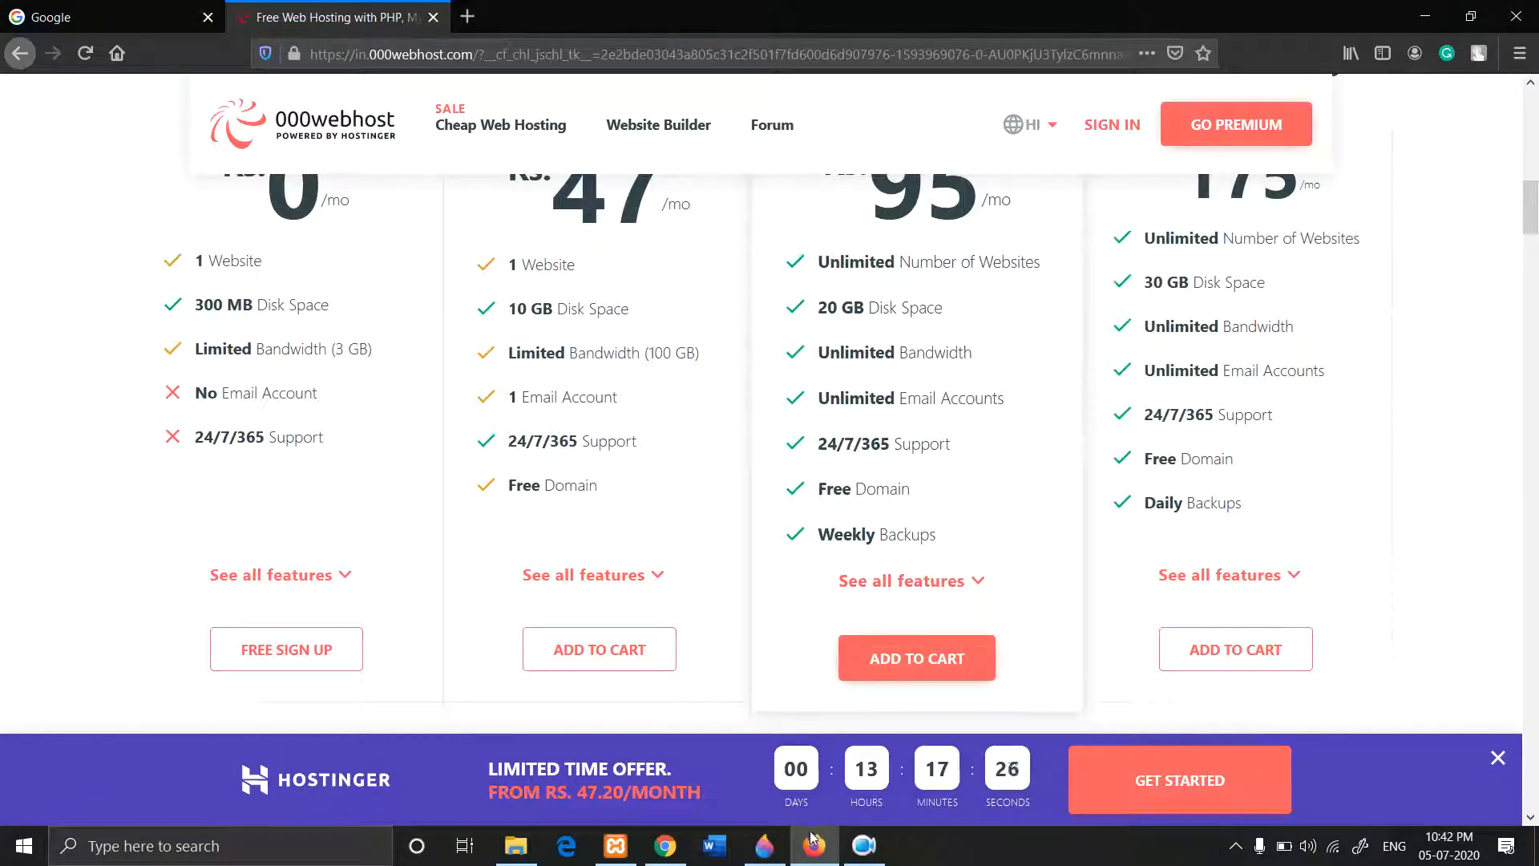
Open the live onlinebookadda site from My Websites and test its Login page.
left_click(671, 841)
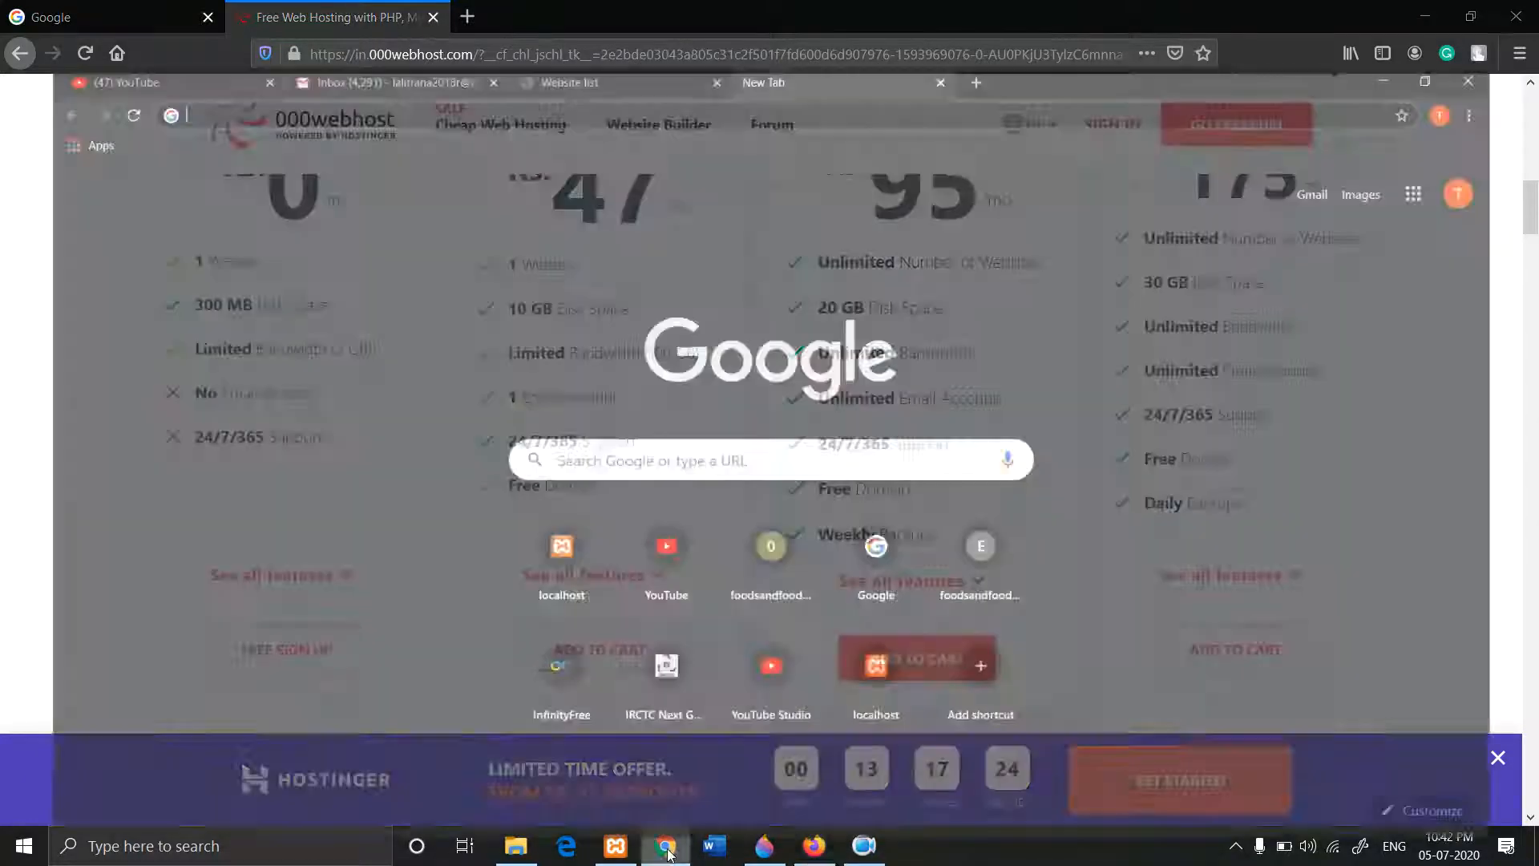
left_click(465, 10)
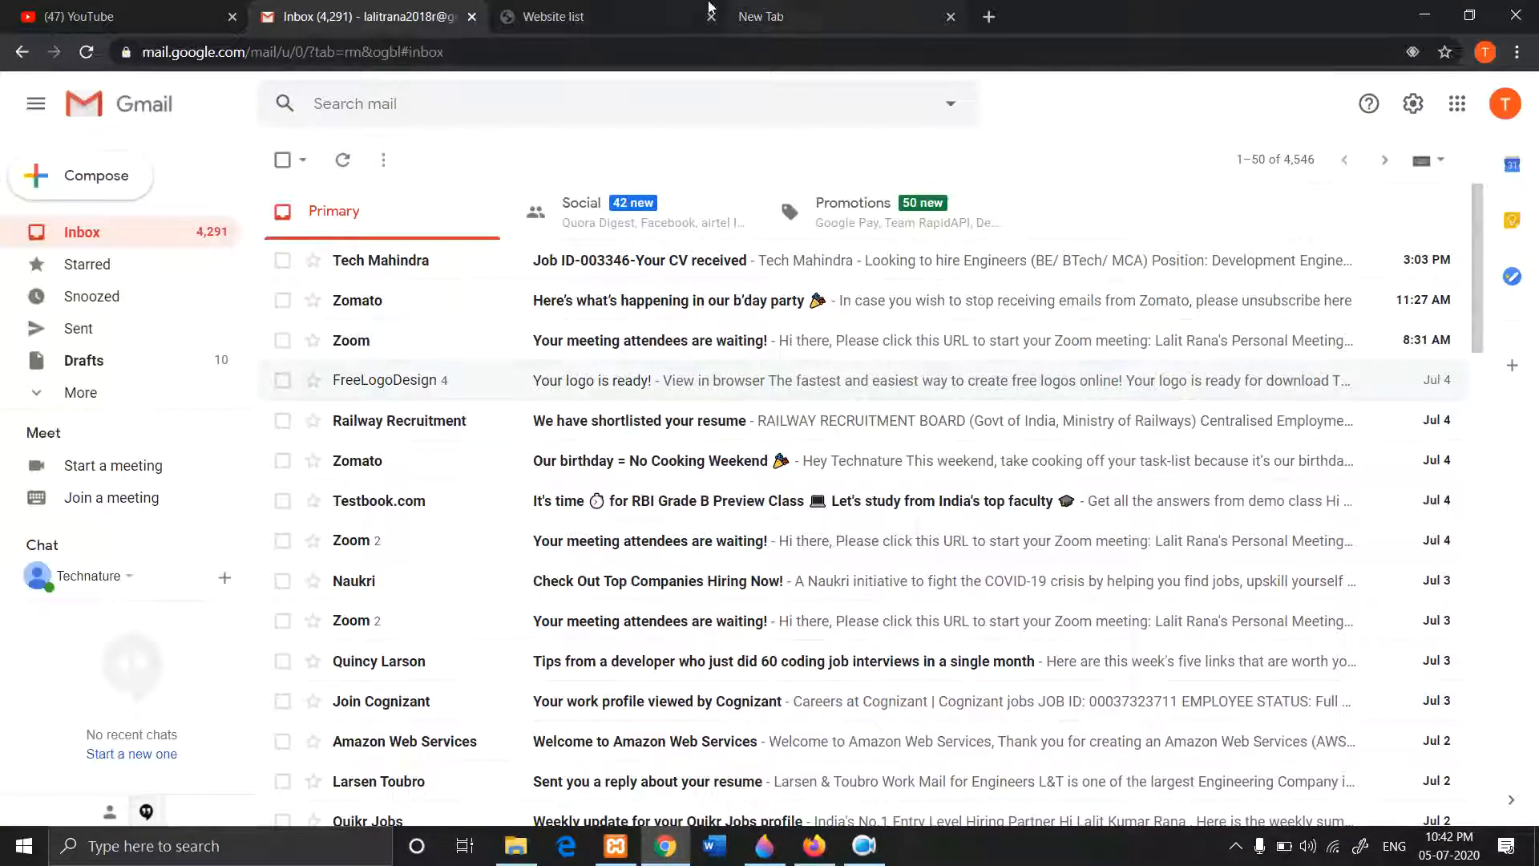
left_click(610, 12)
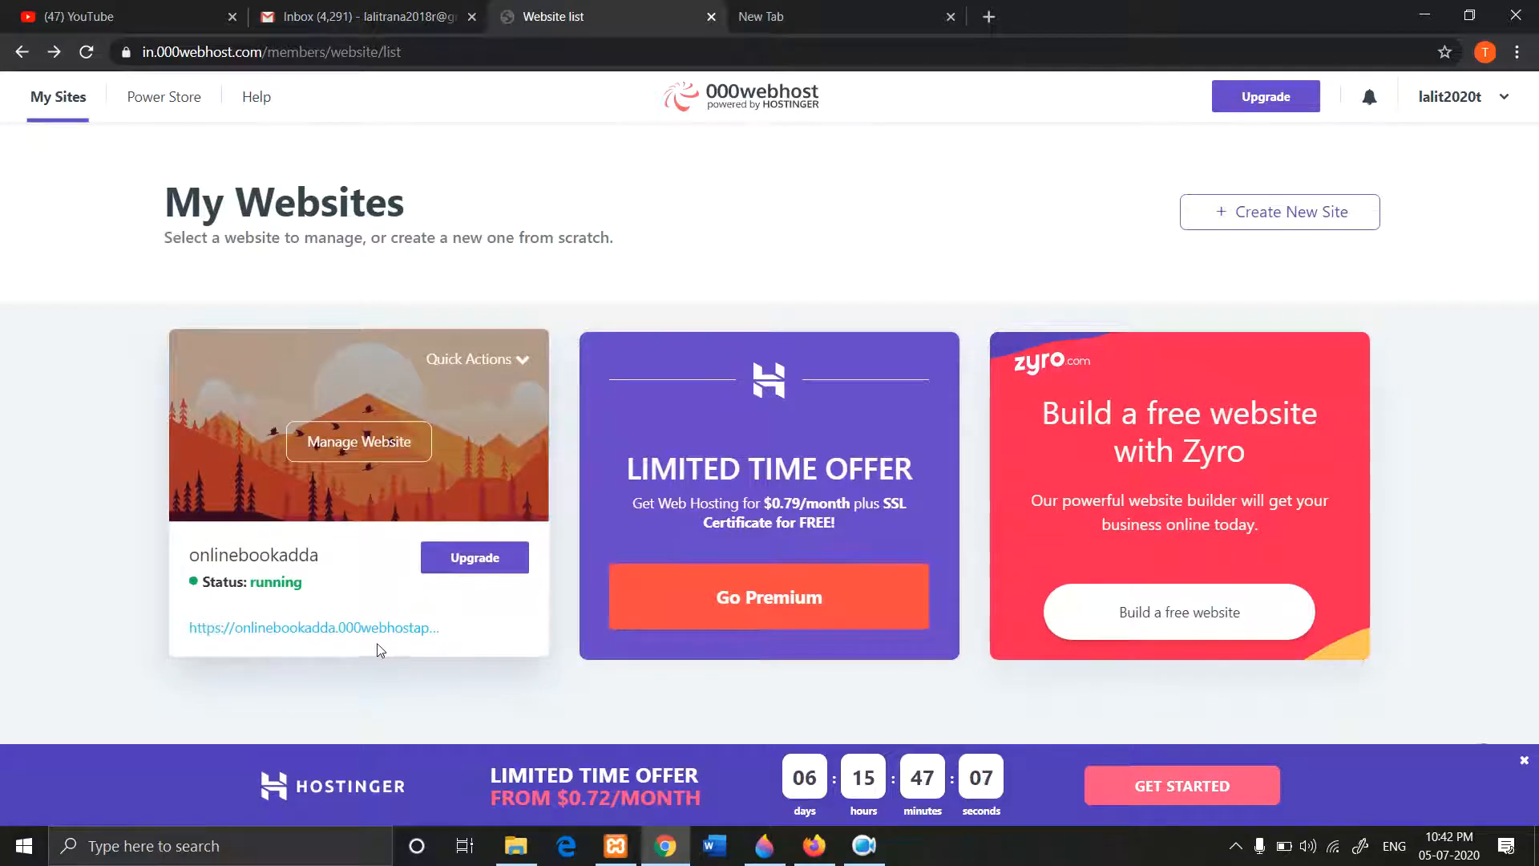
left_click(400, 626)
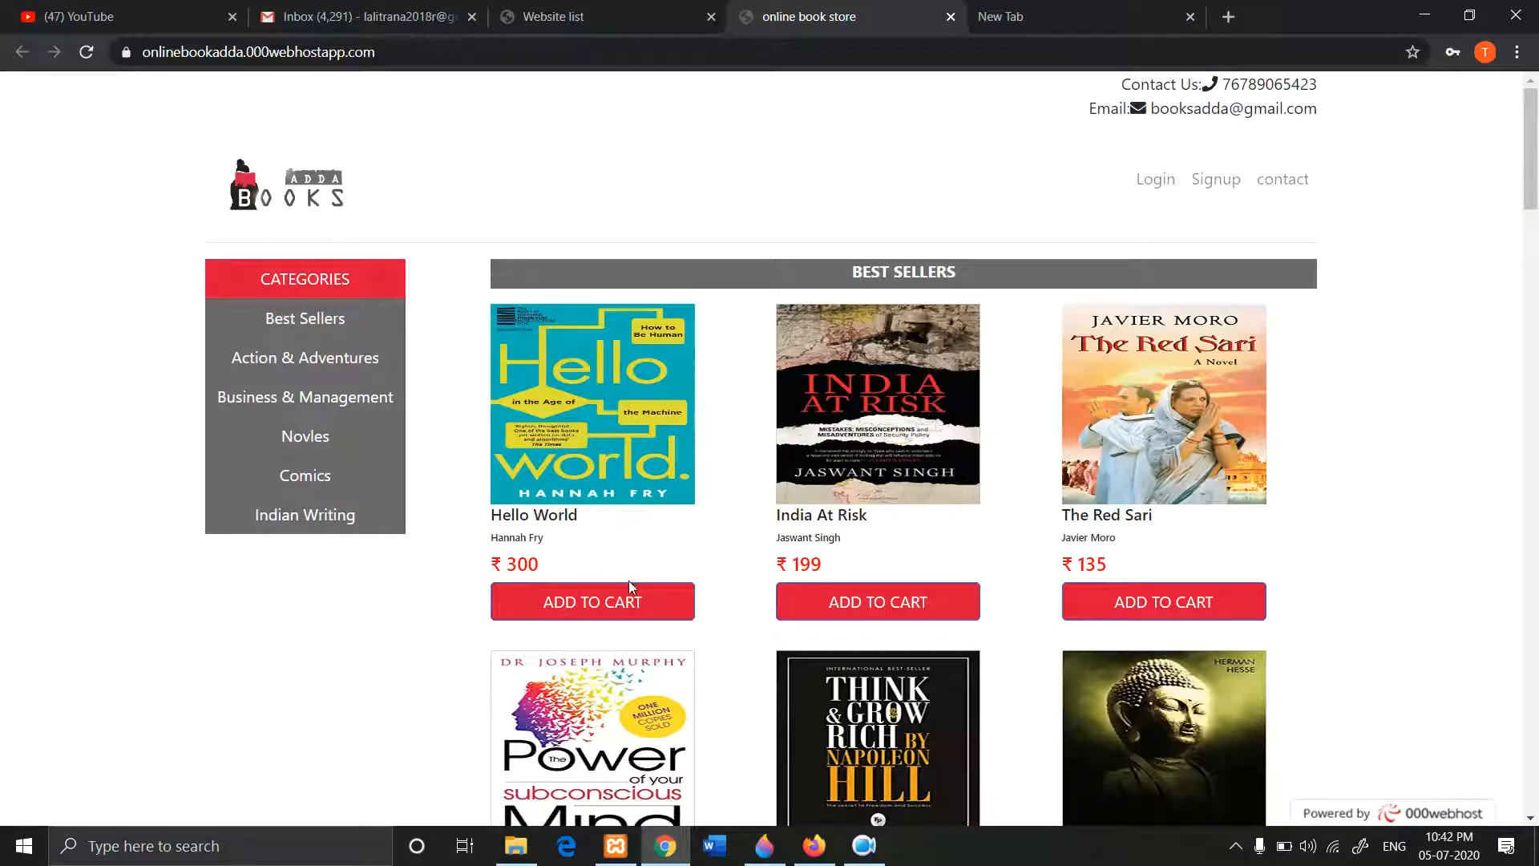
scroll(633, 593, "down", 1)
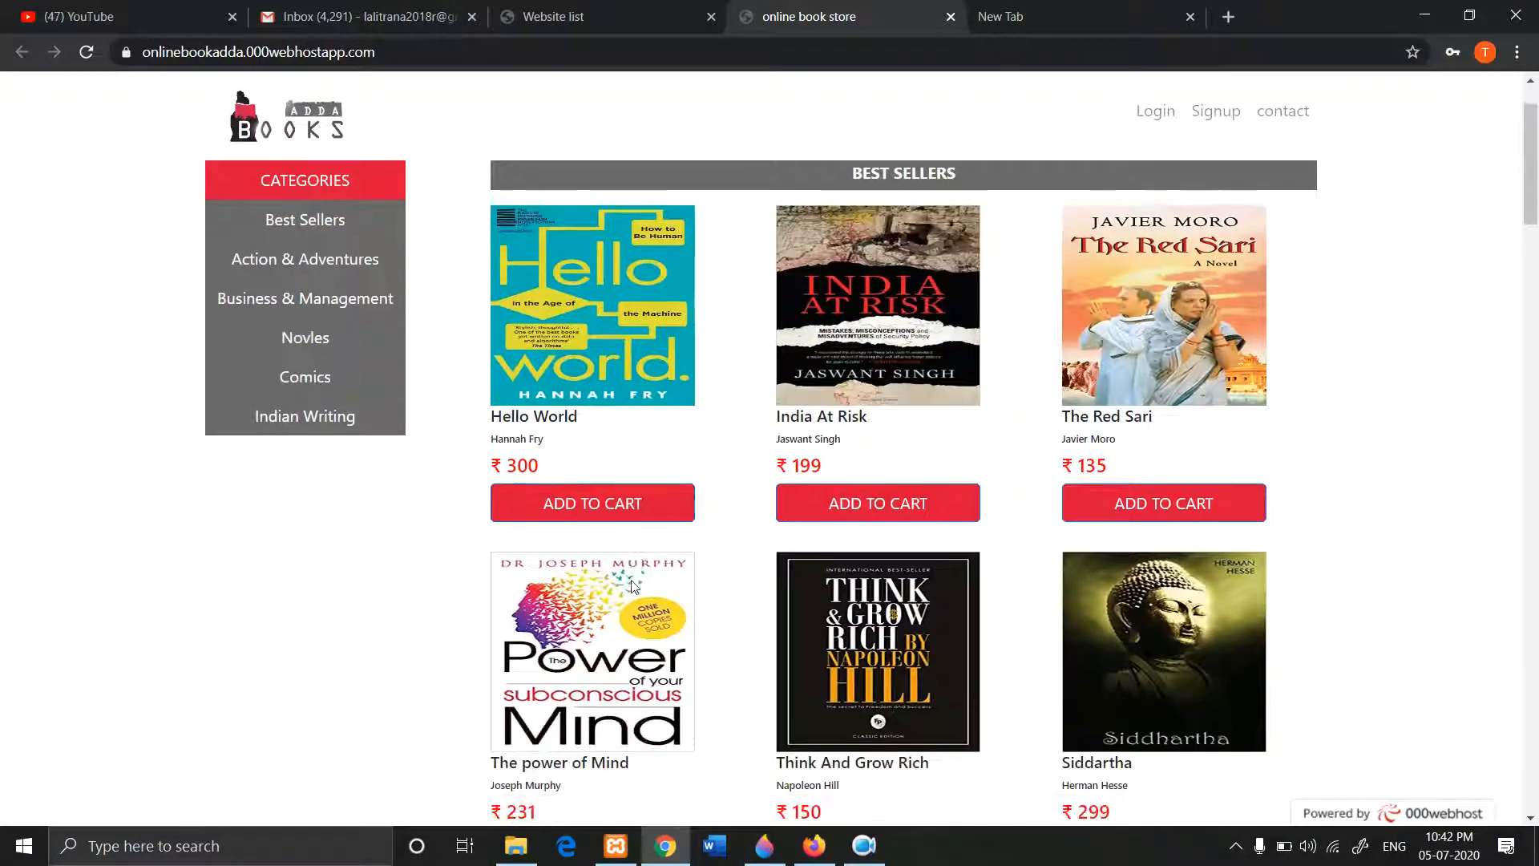
scroll(783, 206, "up", 1)
left_click(1154, 181)
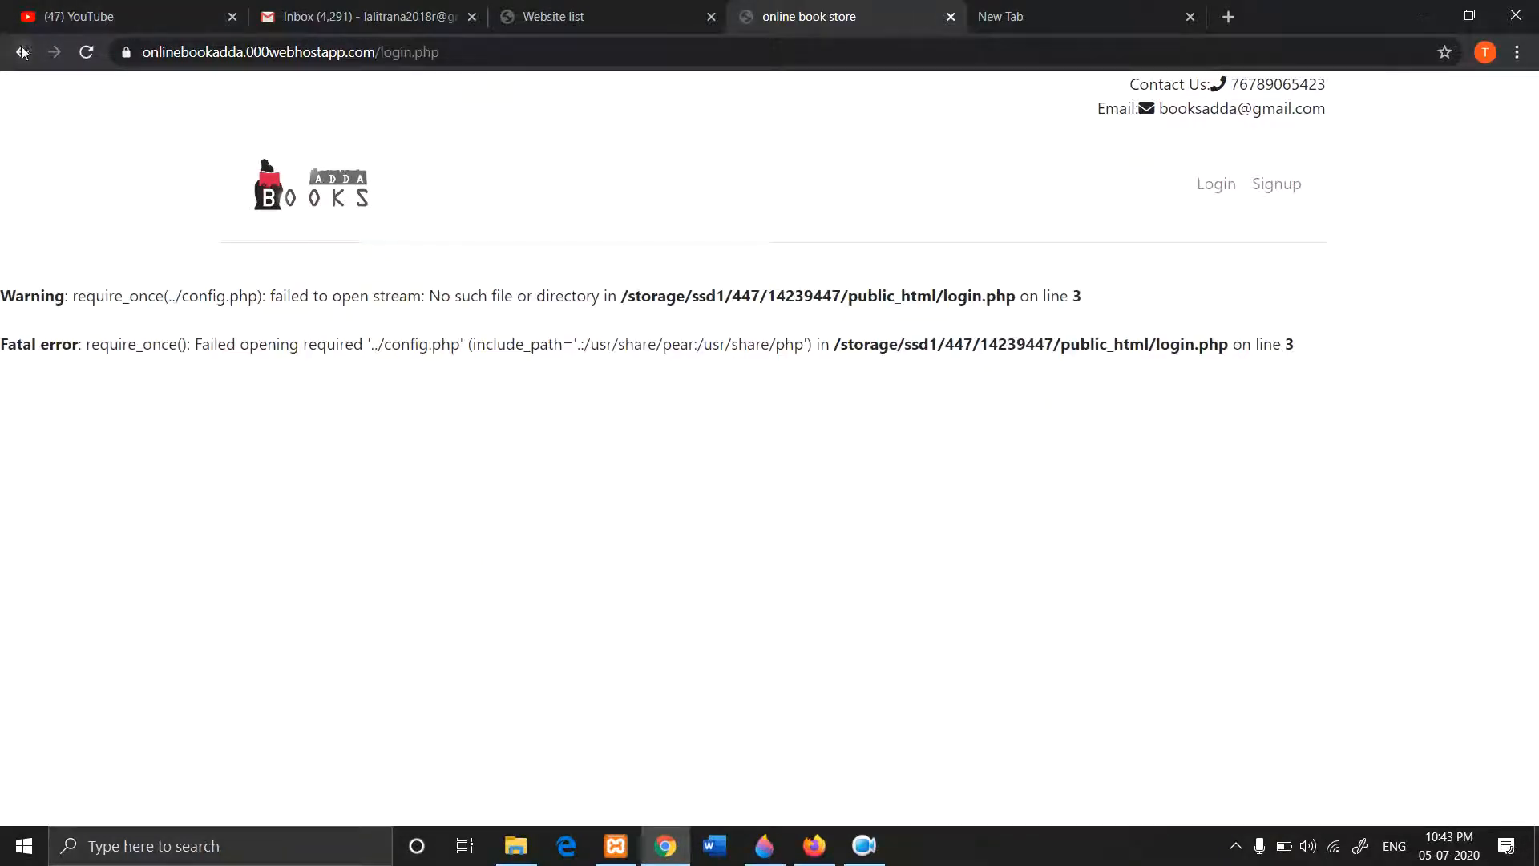
Check the Best Sellers page's config.php error, then open the onlinebookadda dashboard.
left_click(21, 53)
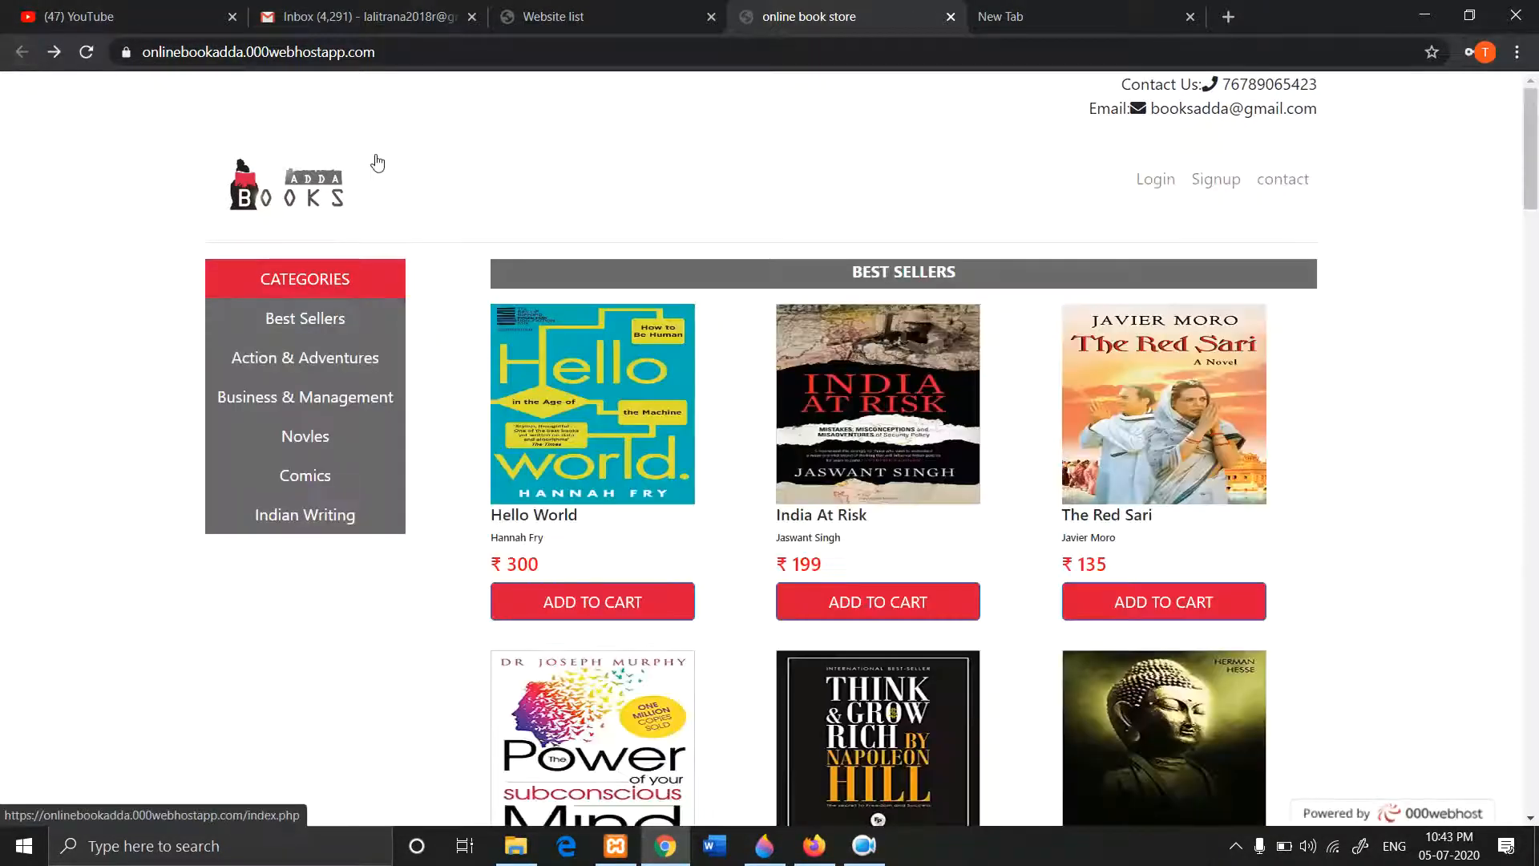
left_click(295, 317)
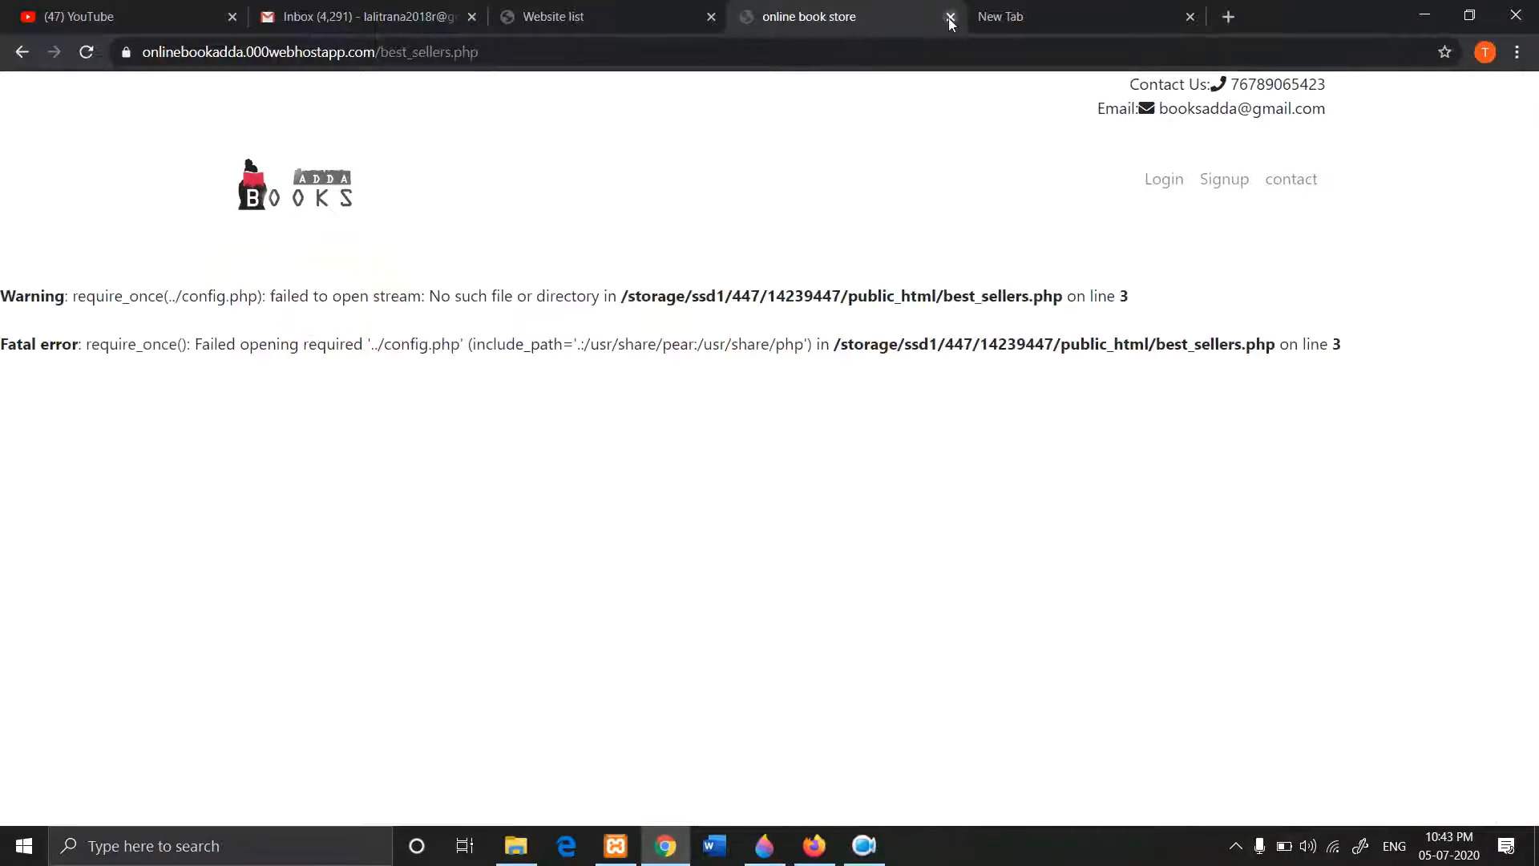
left_click_drag(1400, 377, 3, 276)
left_click(22, 52)
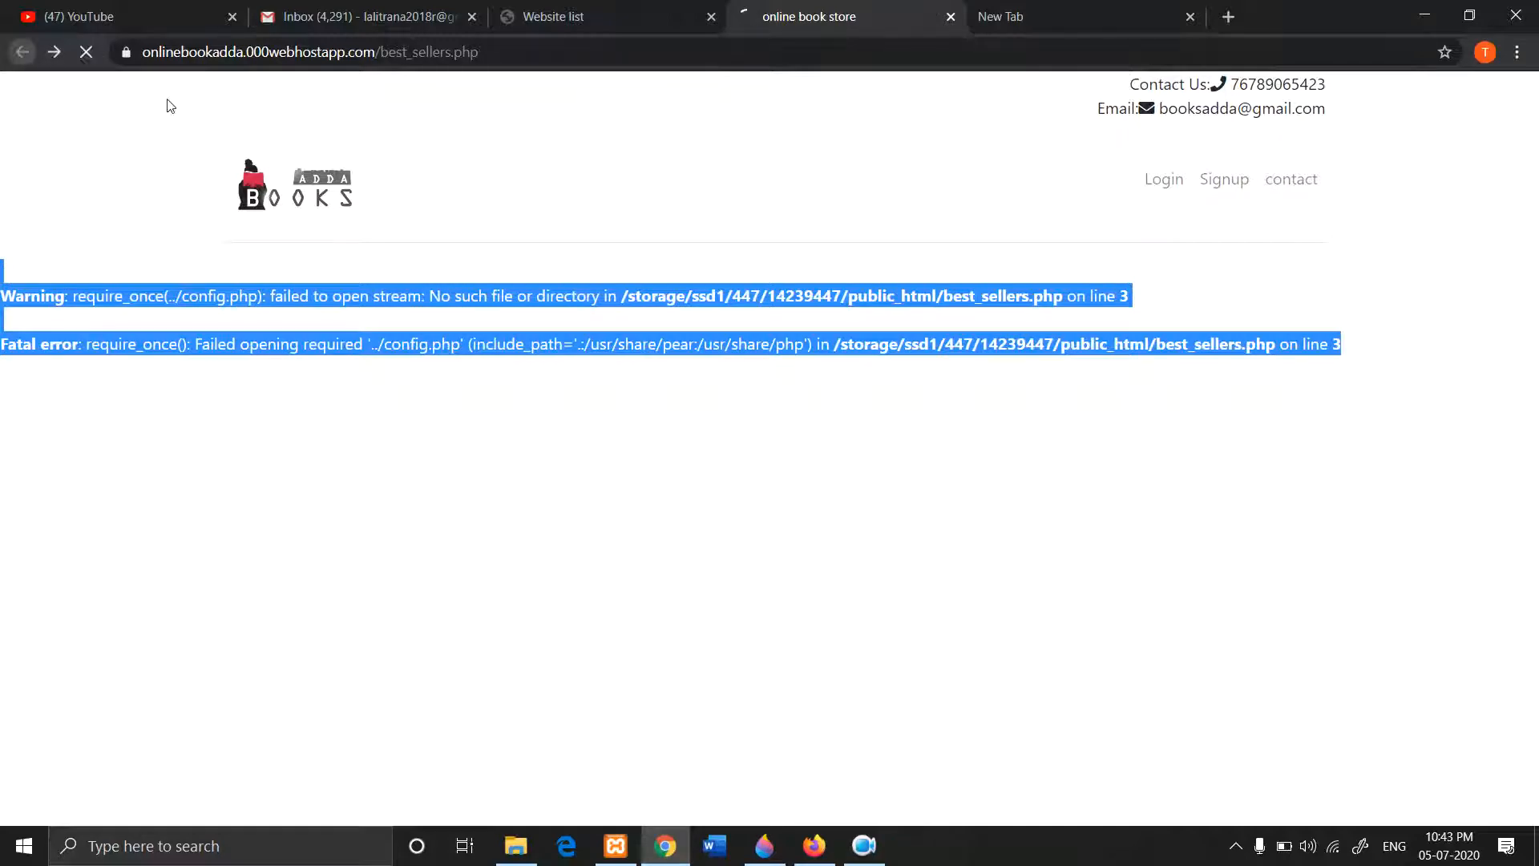
left_click(545, 12)
left_click(334, 444)
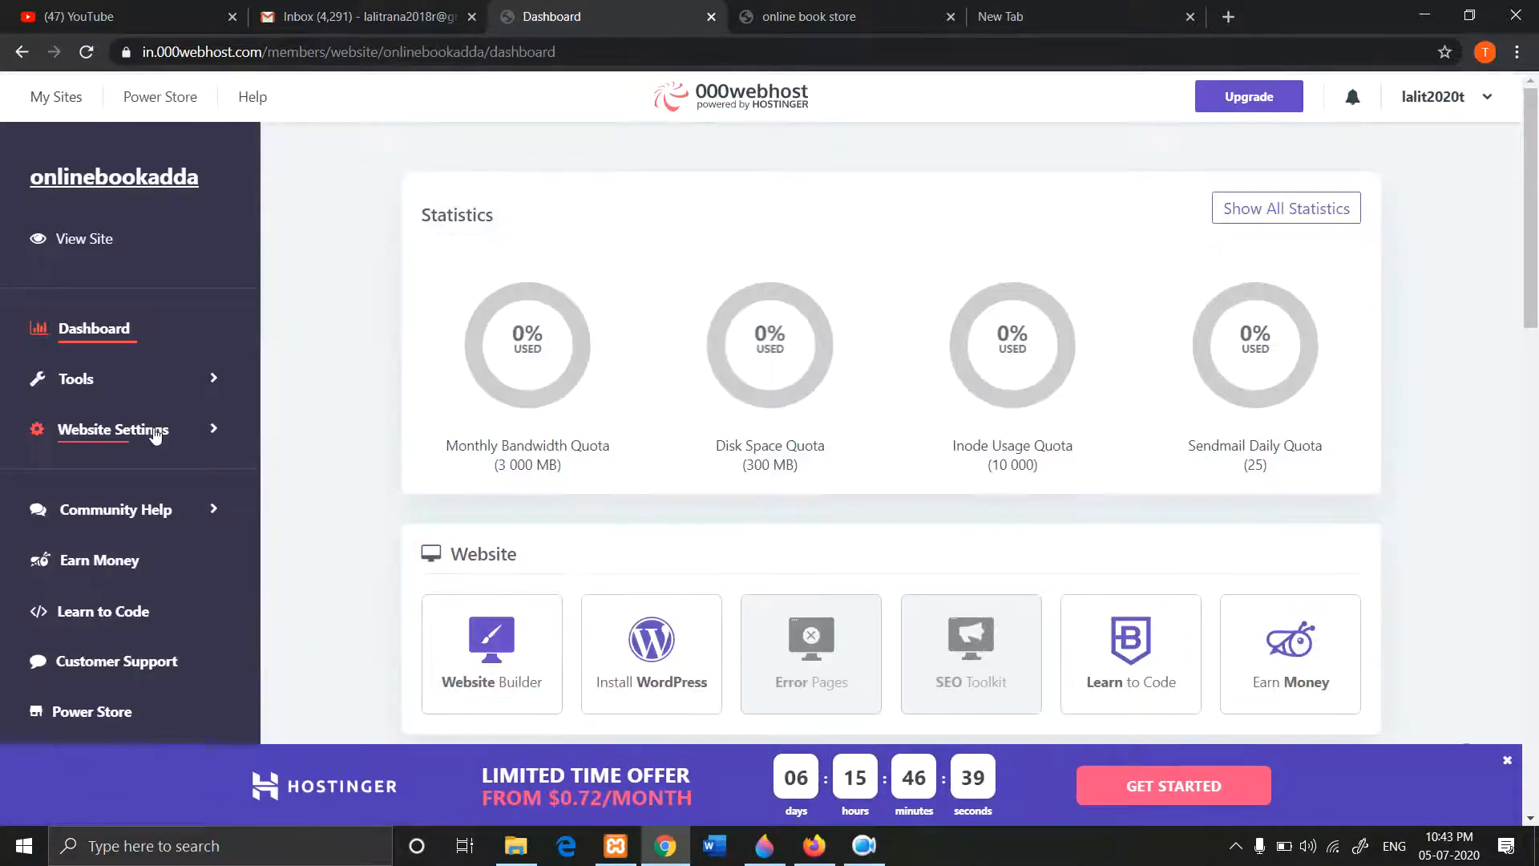
Delete the onlinebookadda website from its General settings and confirm the deletion.
left_click(156, 433)
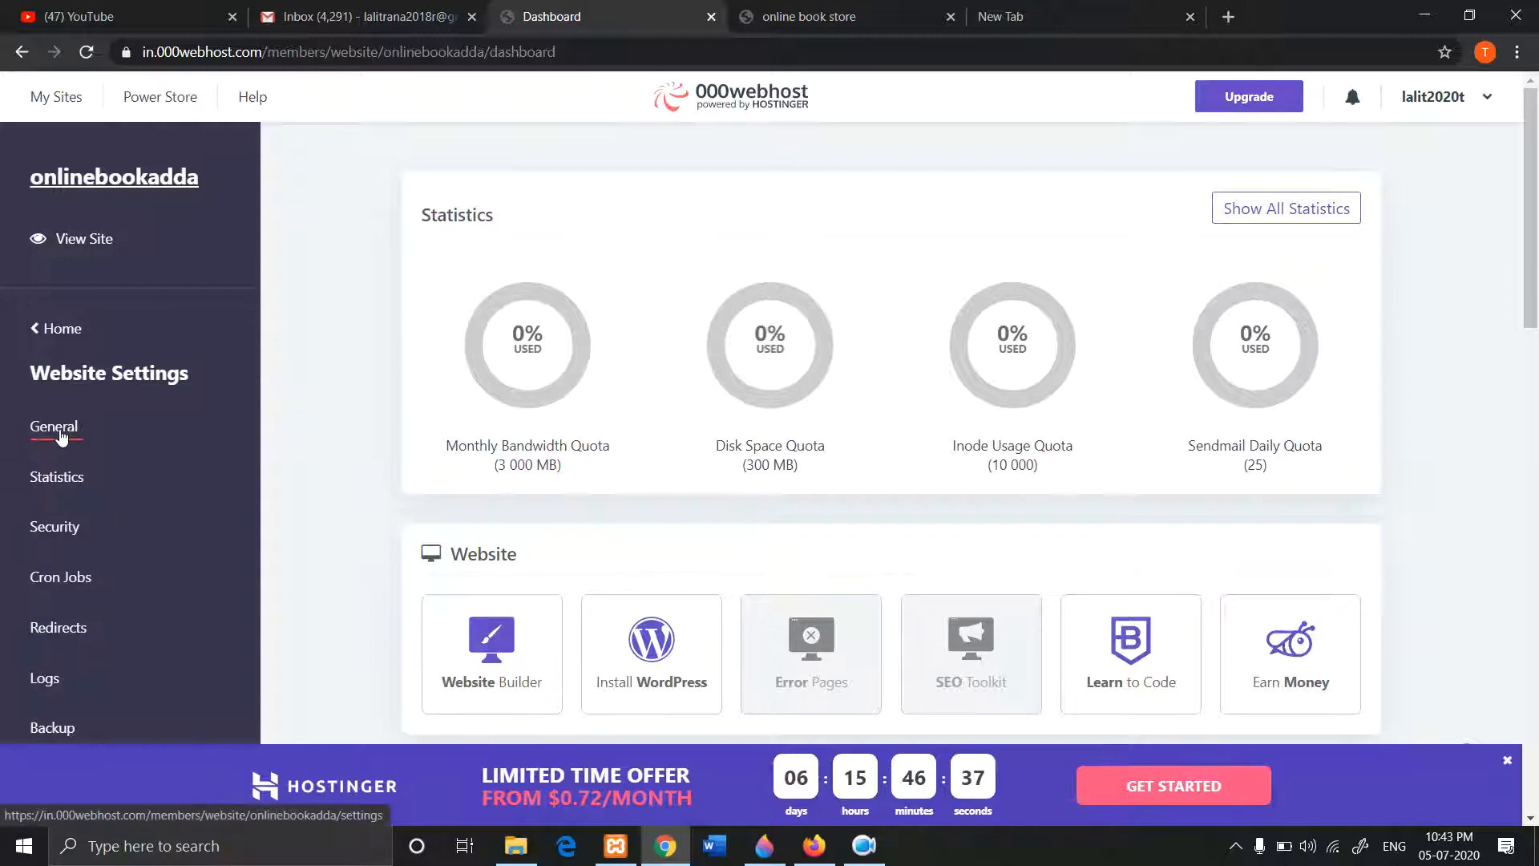
scroll(897, 521, "down", 10)
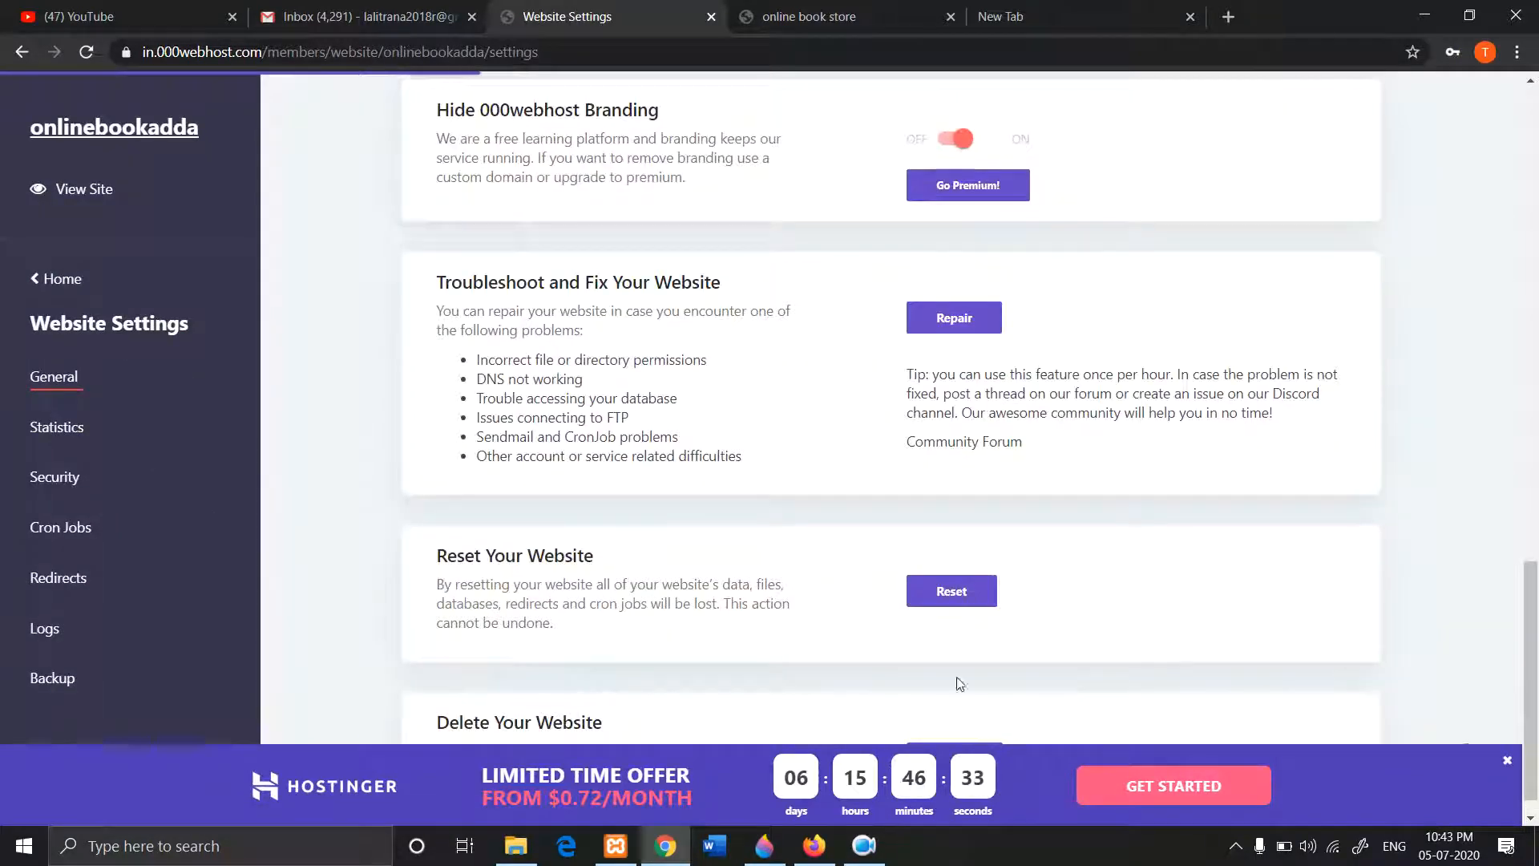
left_click(1507, 760)
left_click(962, 726)
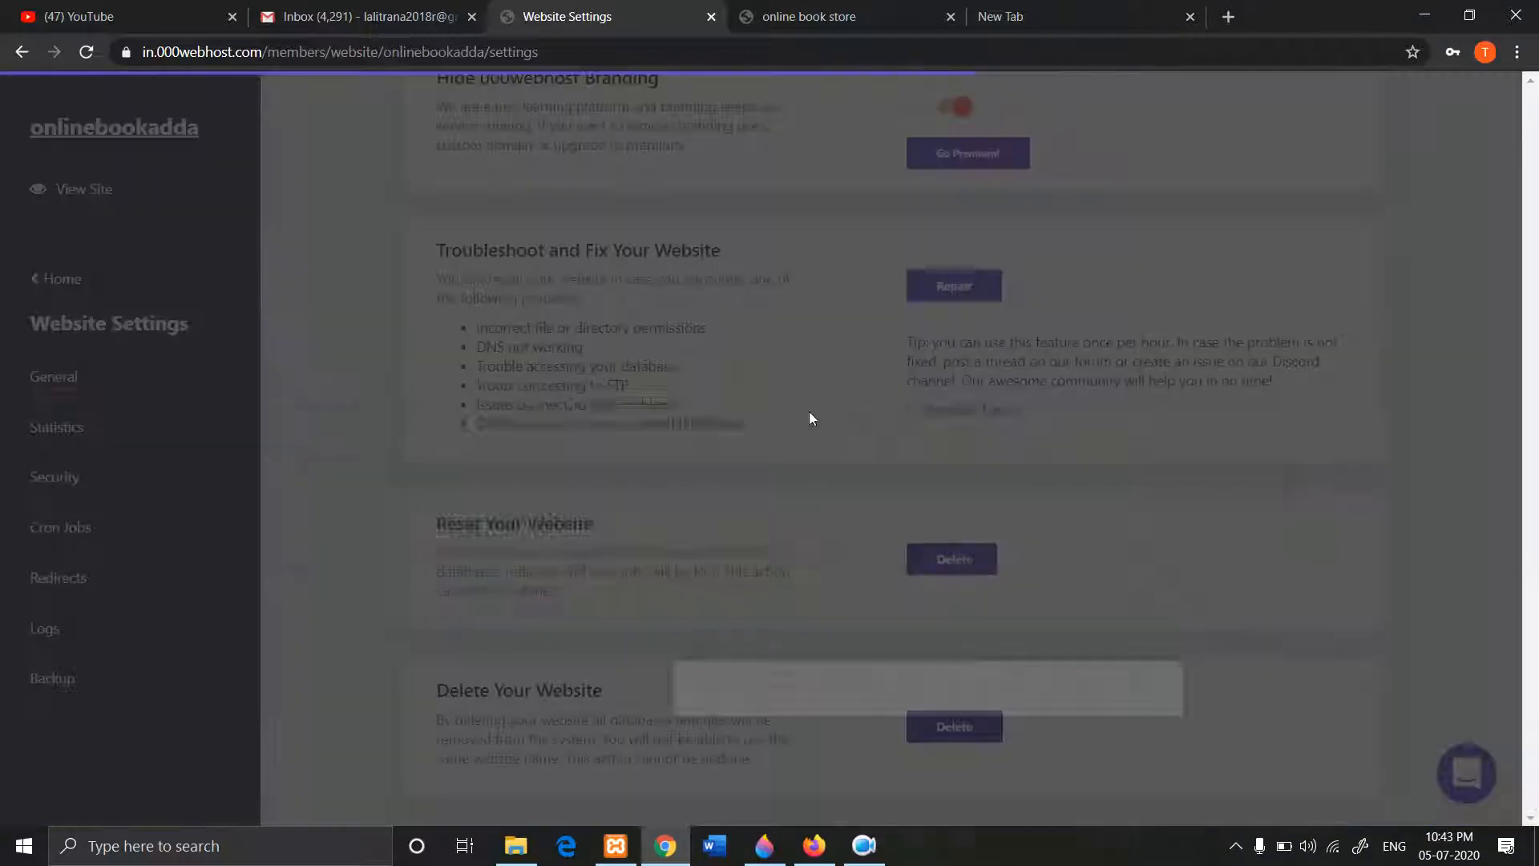
left_click(1078, 505)
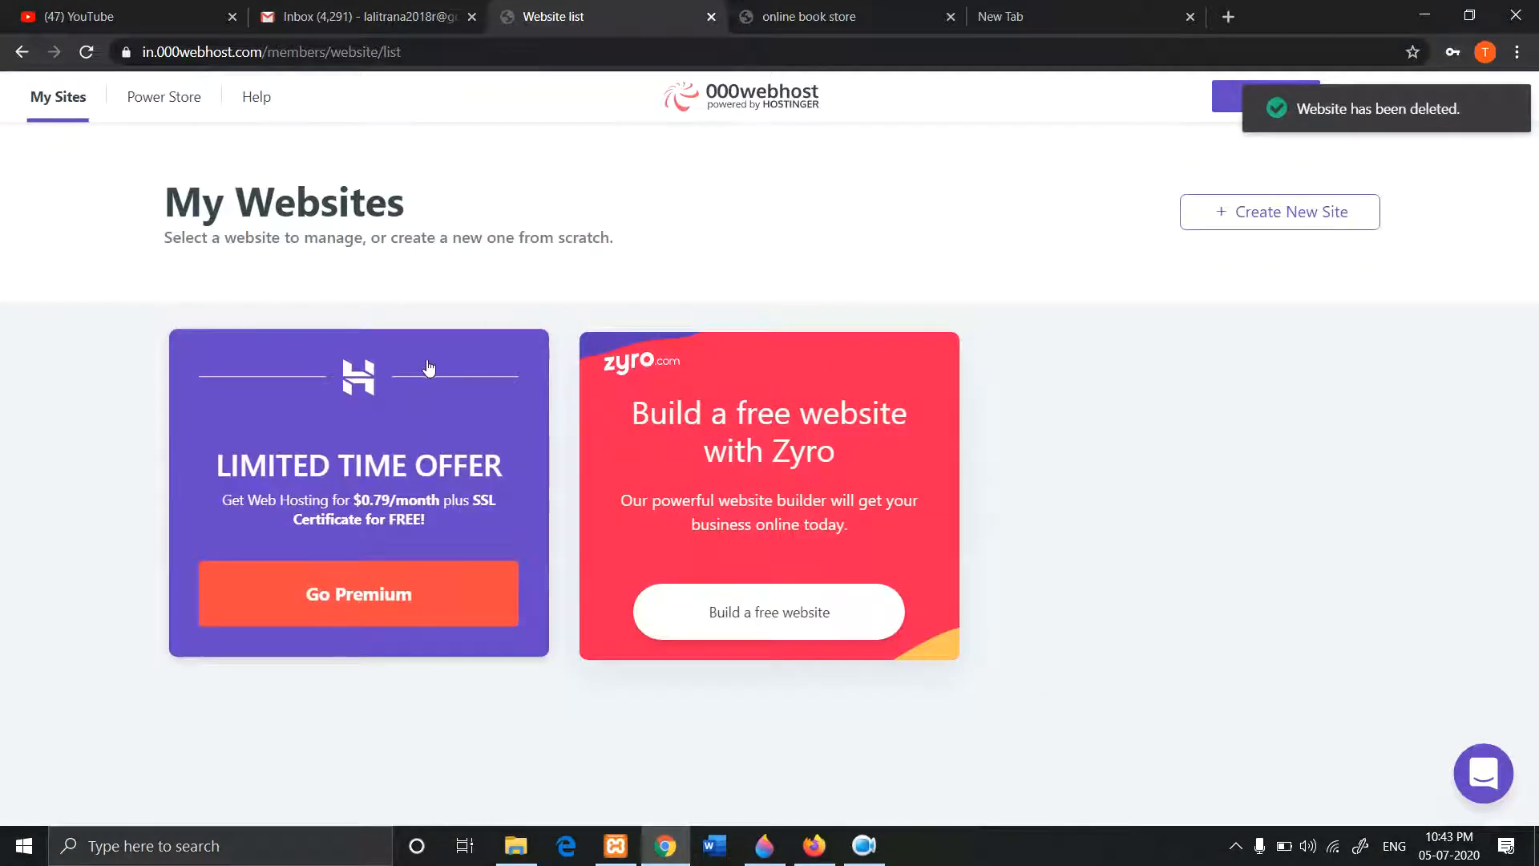
Start a new website and name it onlinebooksstorez.
left_click(1291, 218)
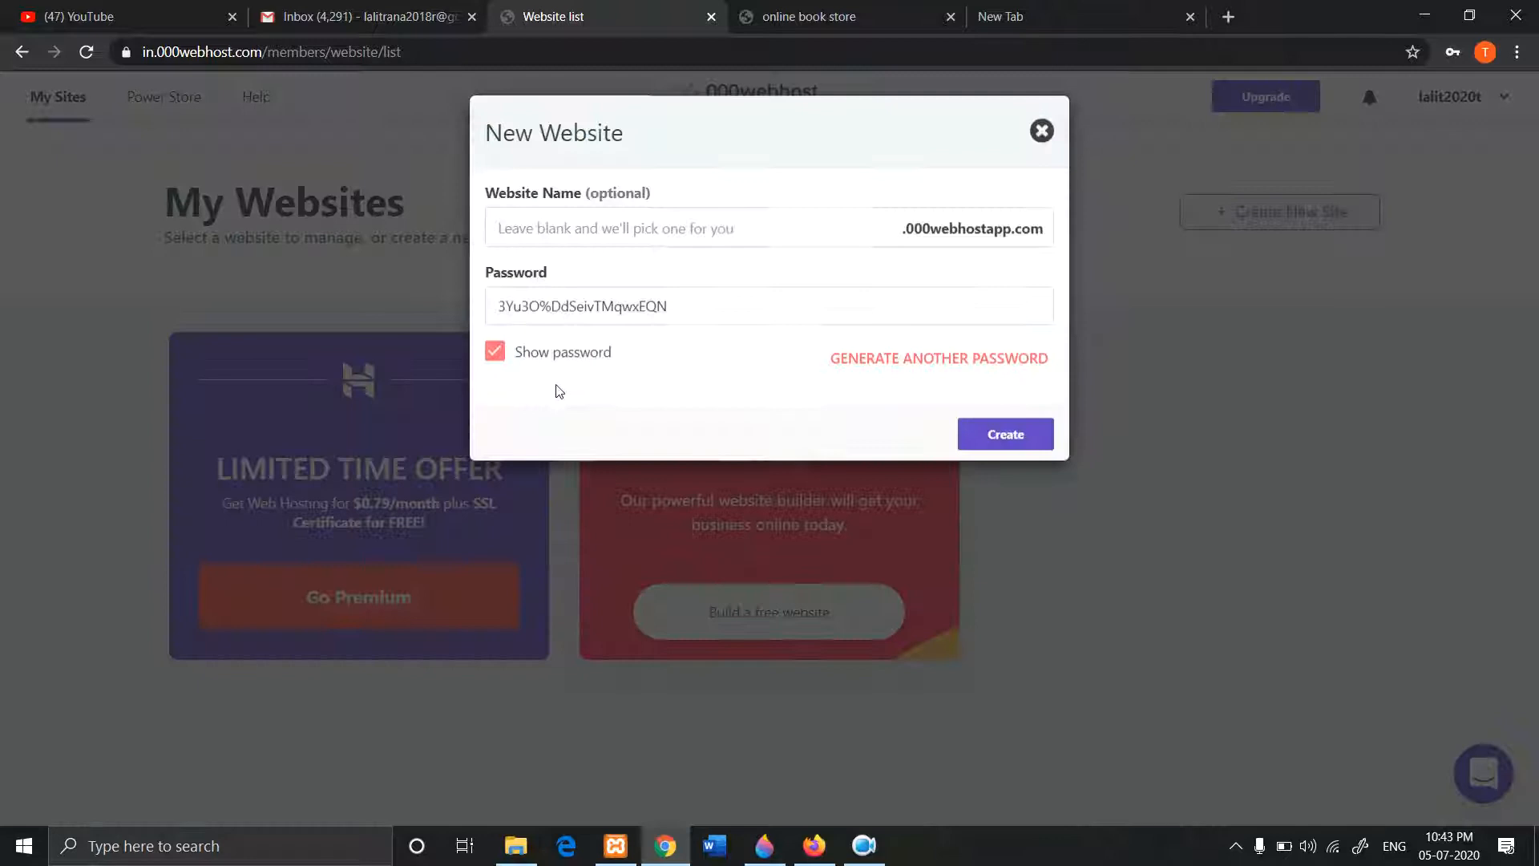
left_click(596, 234)
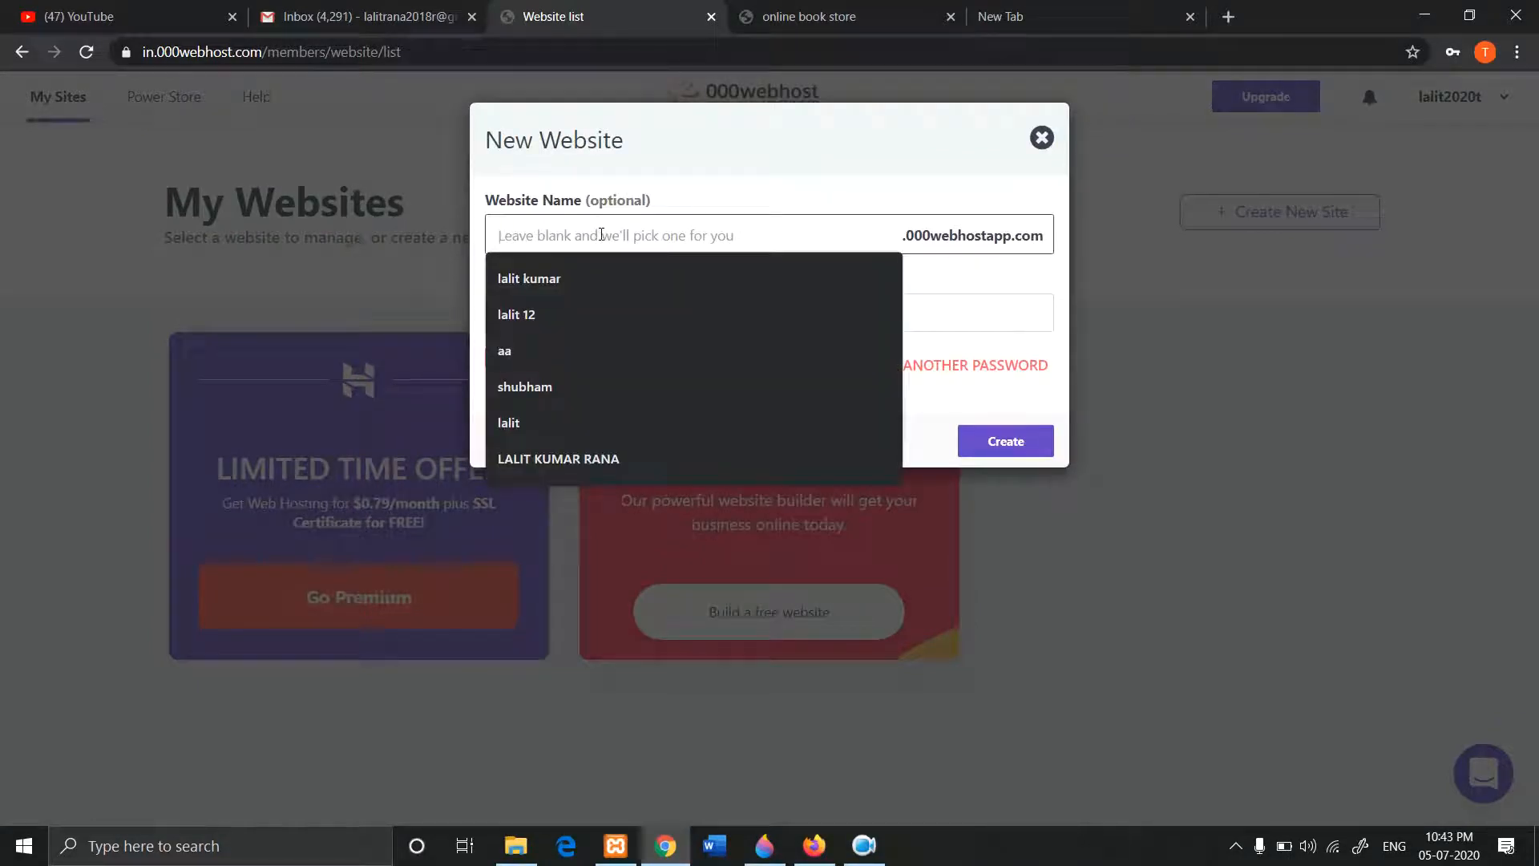
type("online")
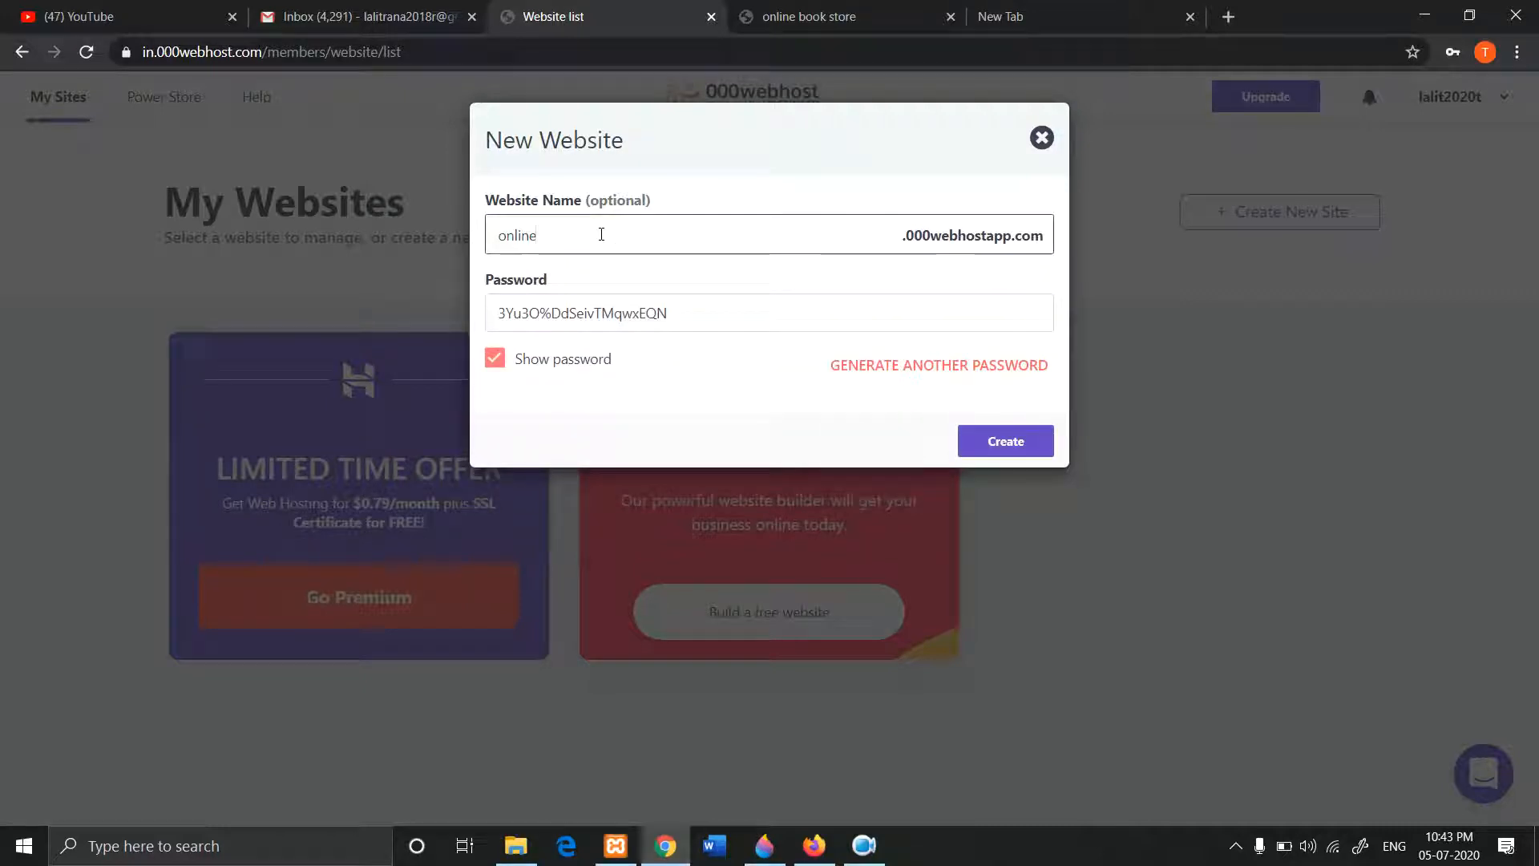
type("booksstore")
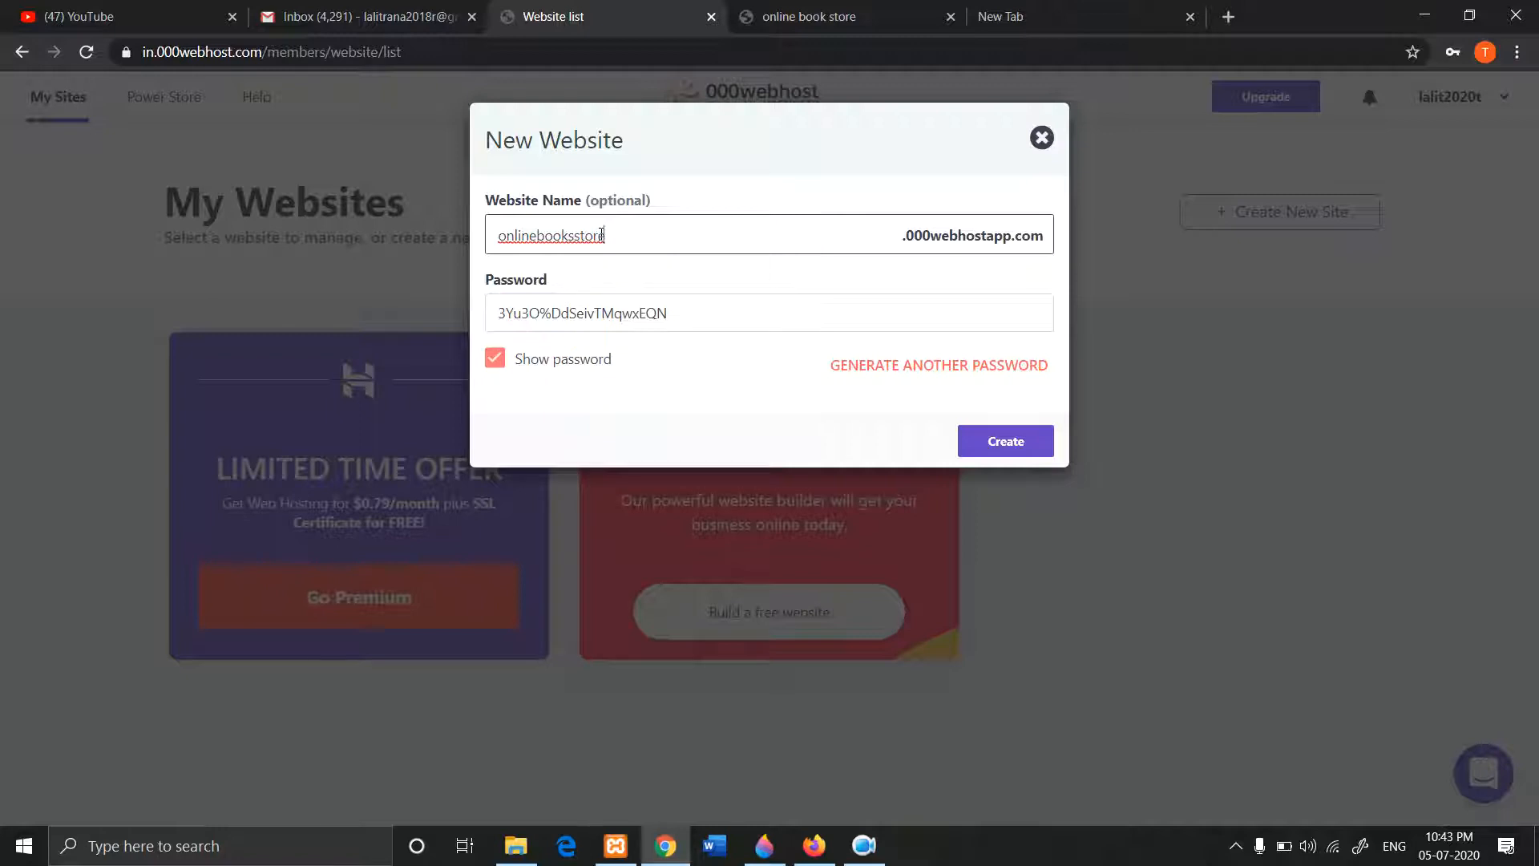
type("z")
Hide the generated password, replace it with a new one, and create the site.
left_click_drag(769, 320, 513, 320)
left_click(496, 360)
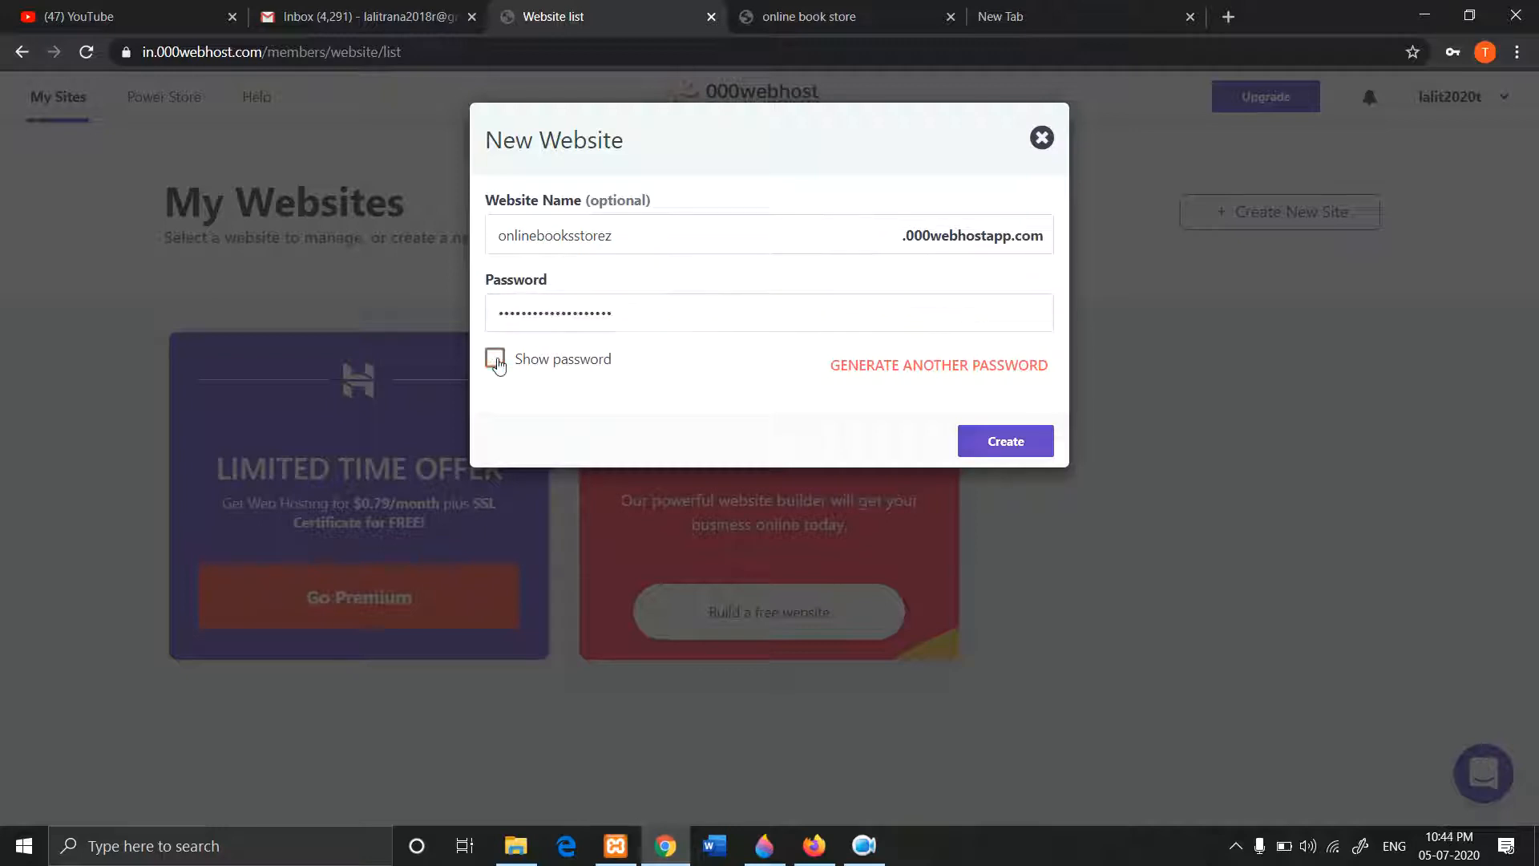
left_click_drag(615, 314, 475, 333)
type("•")
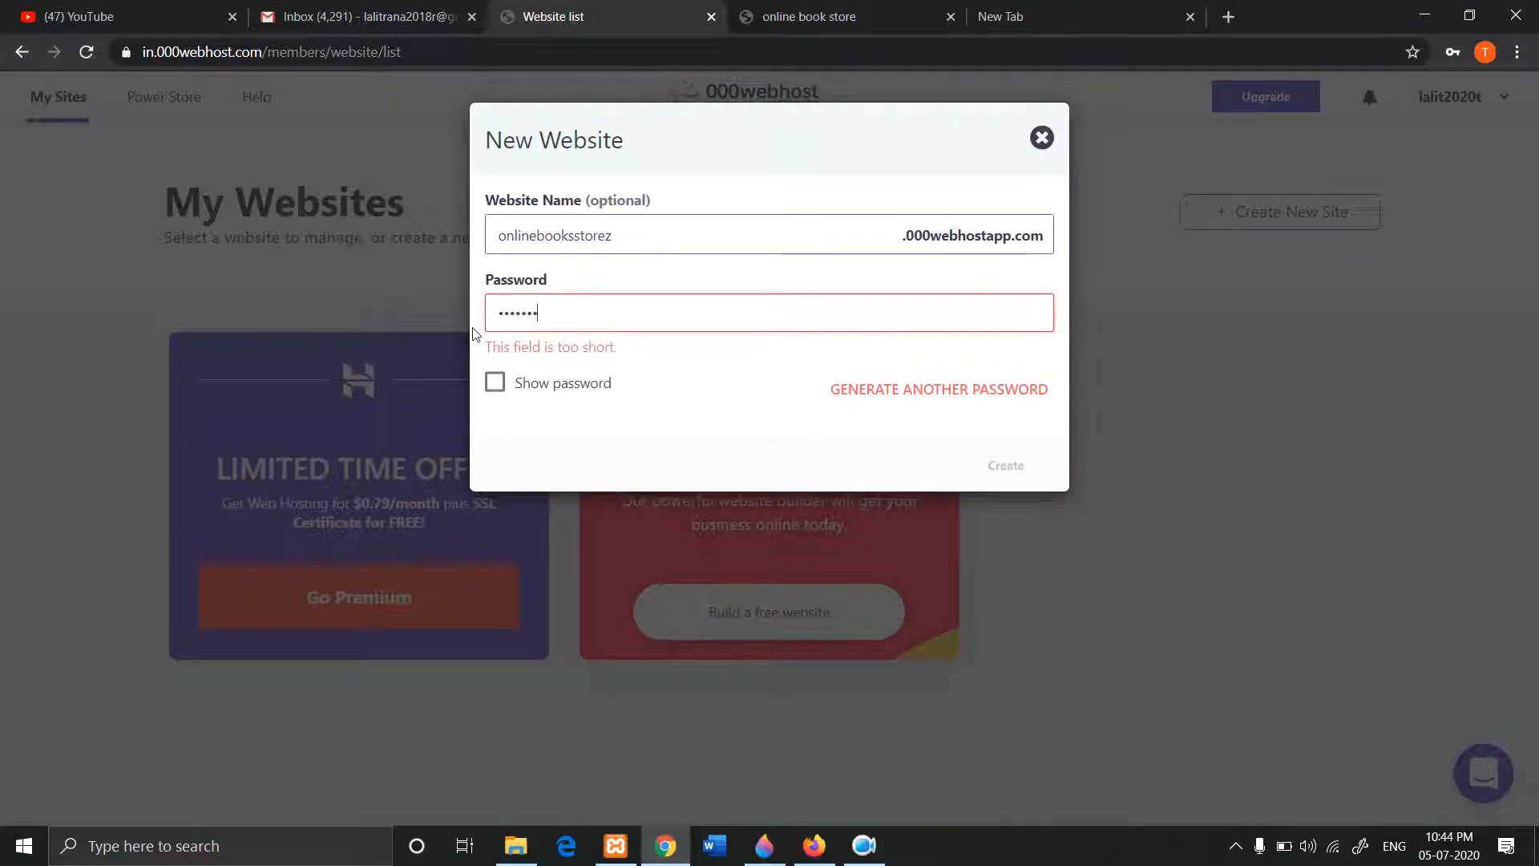
type("••")
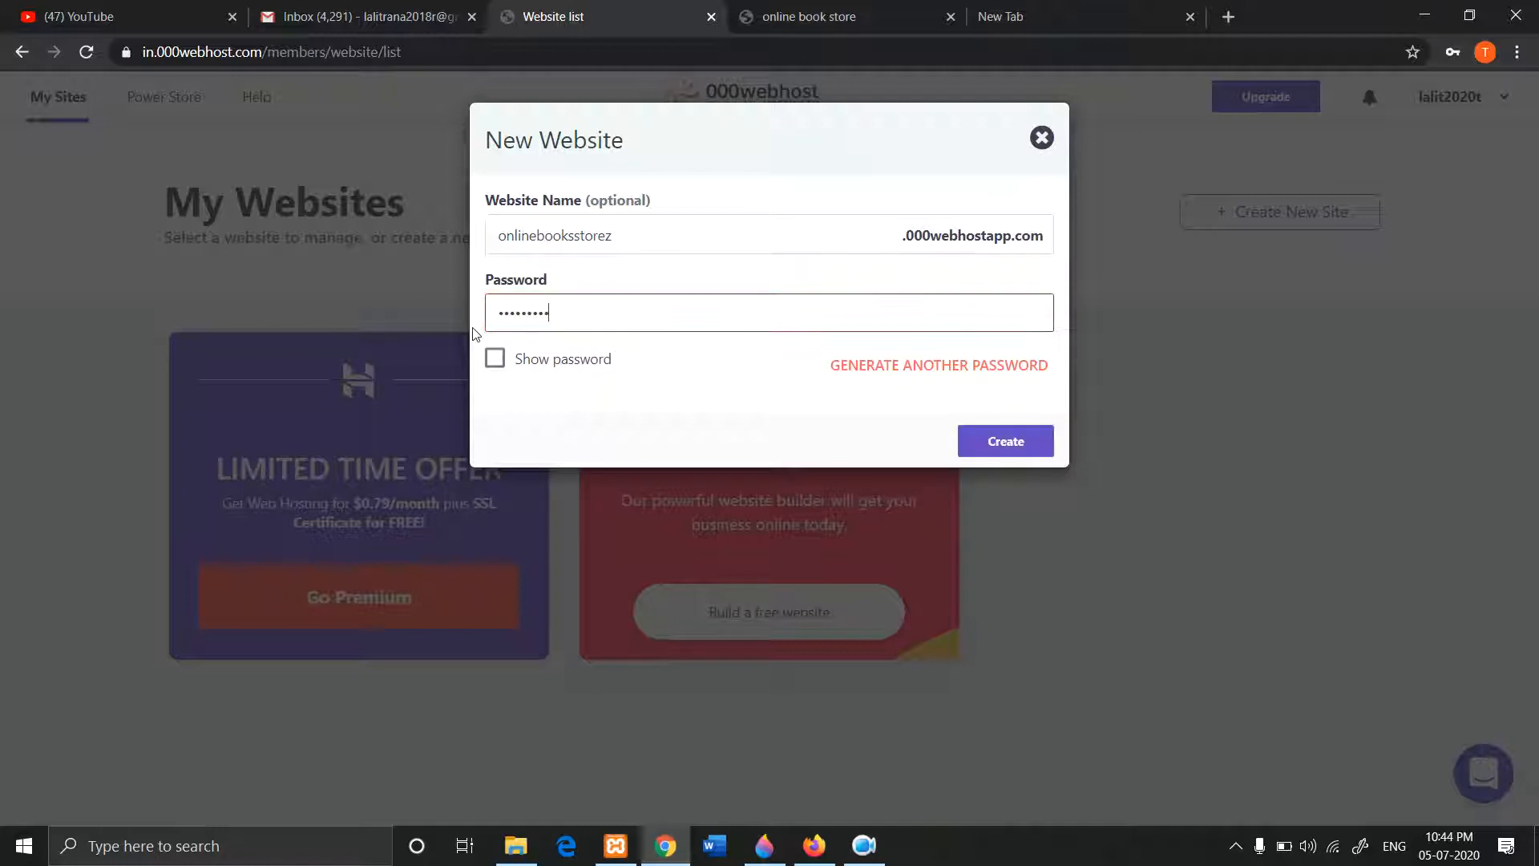
left_click(1030, 445)
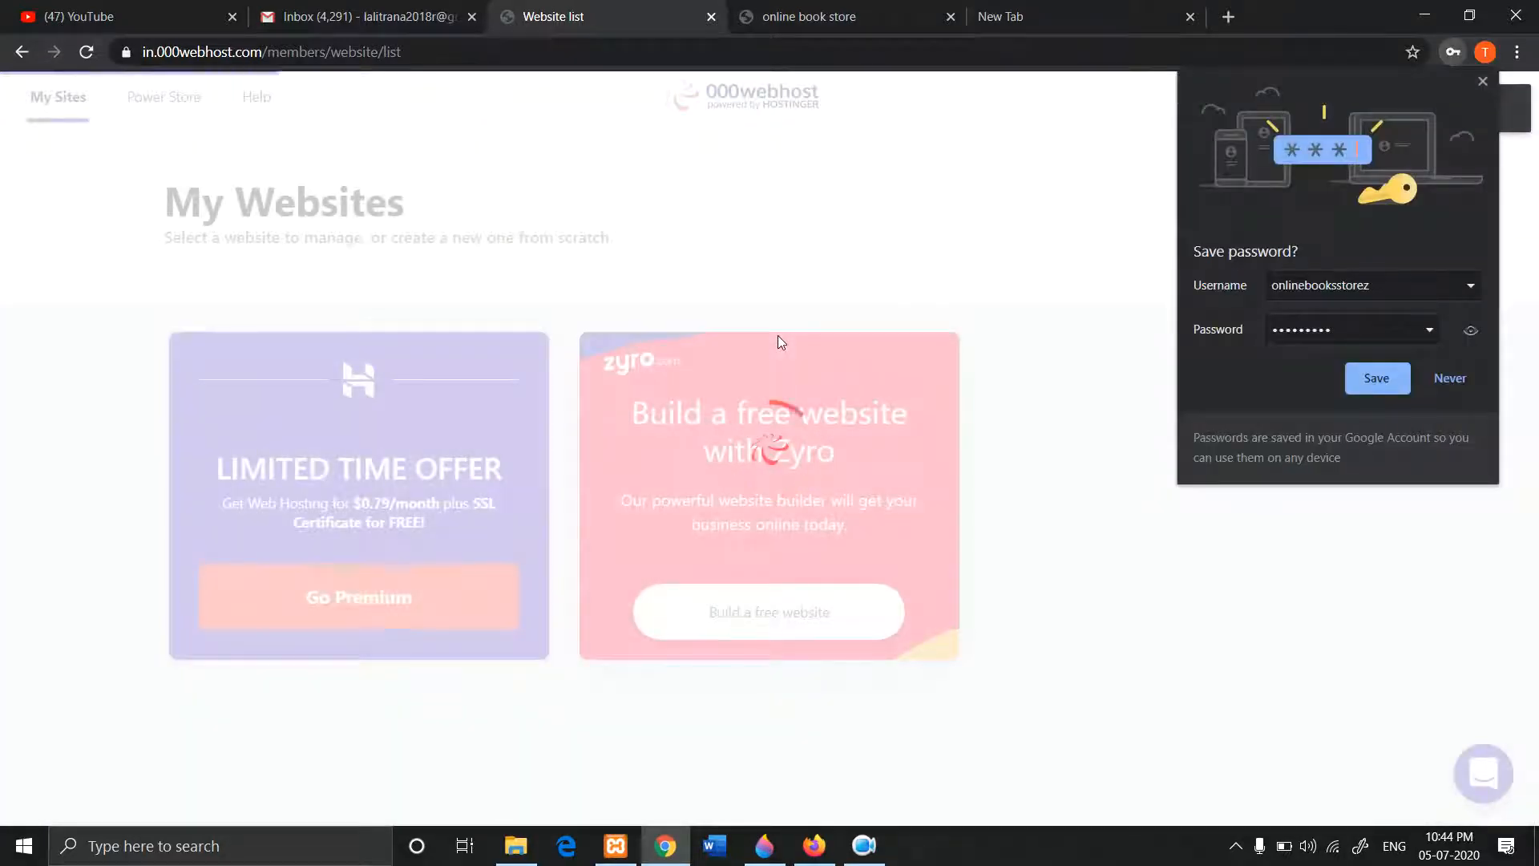
left_click(1482, 82)
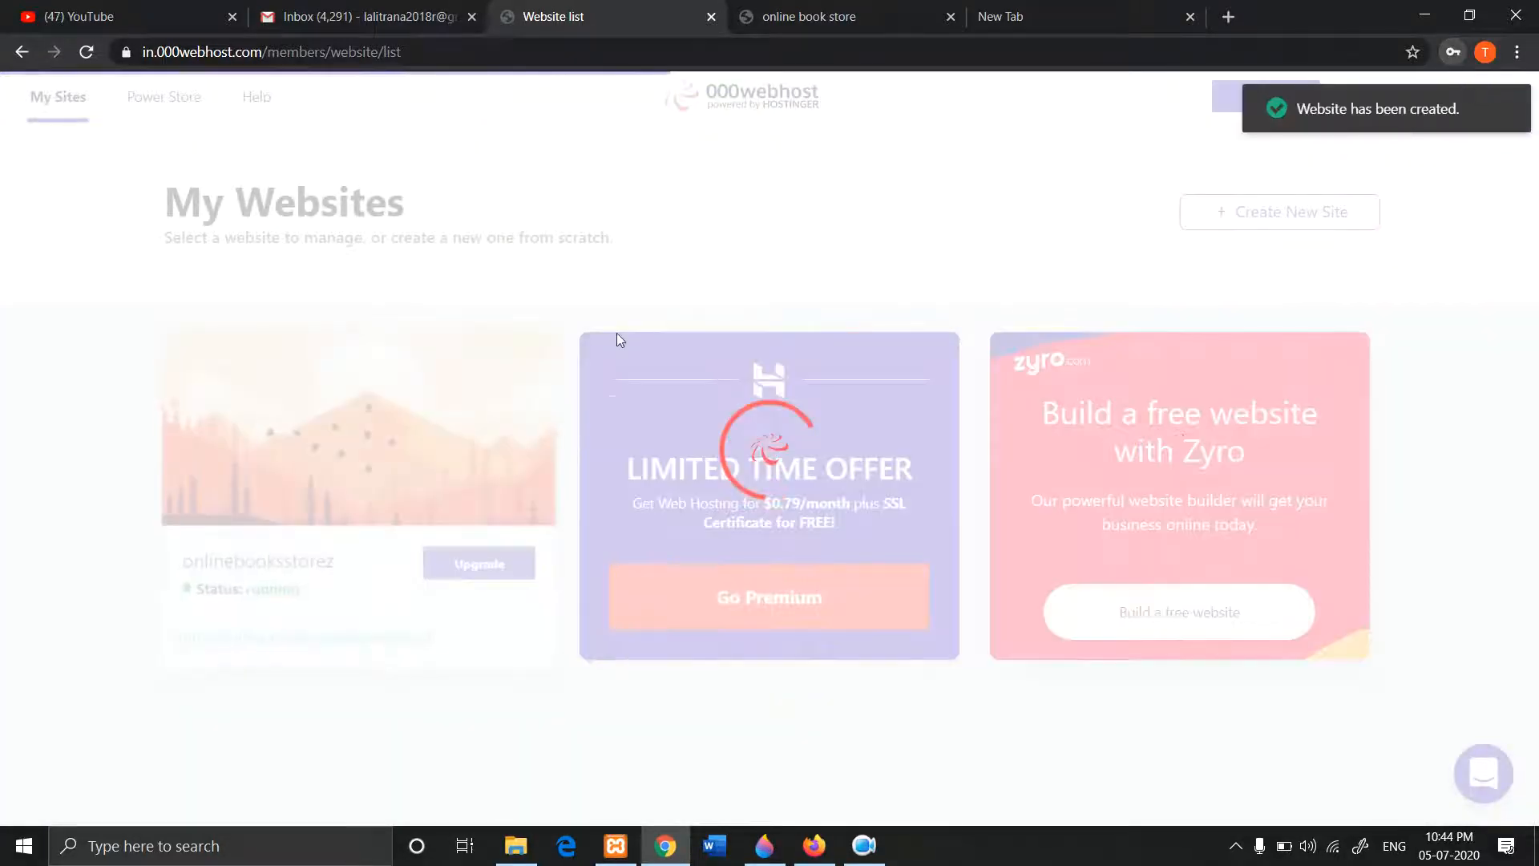
Open onlinebooksstorez's File Manager, close the old store tab, and enter public_html.
left_click(205, 574)
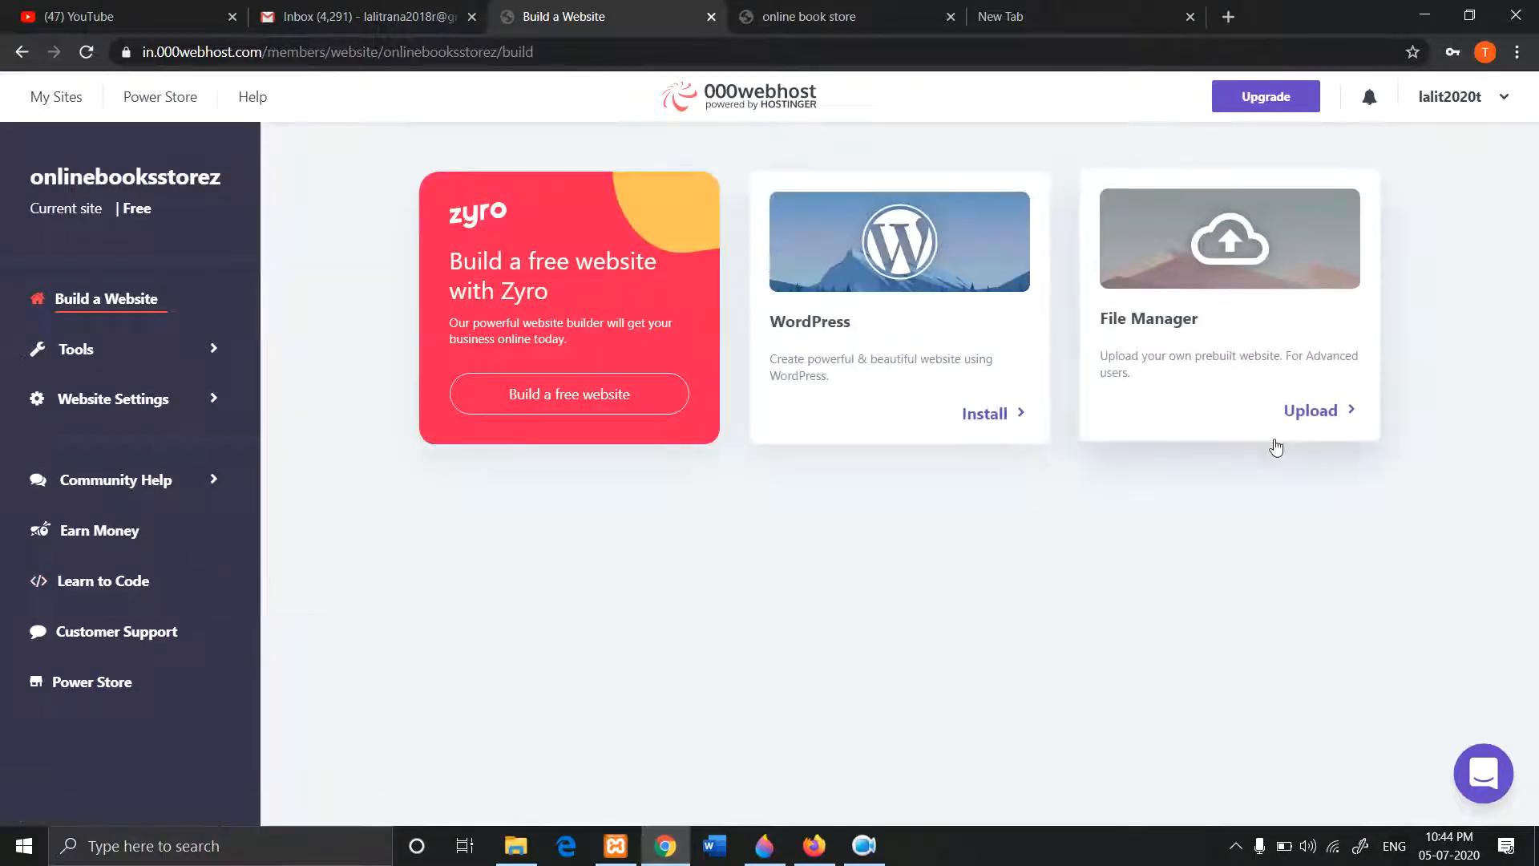
left_click(1310, 416)
left_click(994, 16)
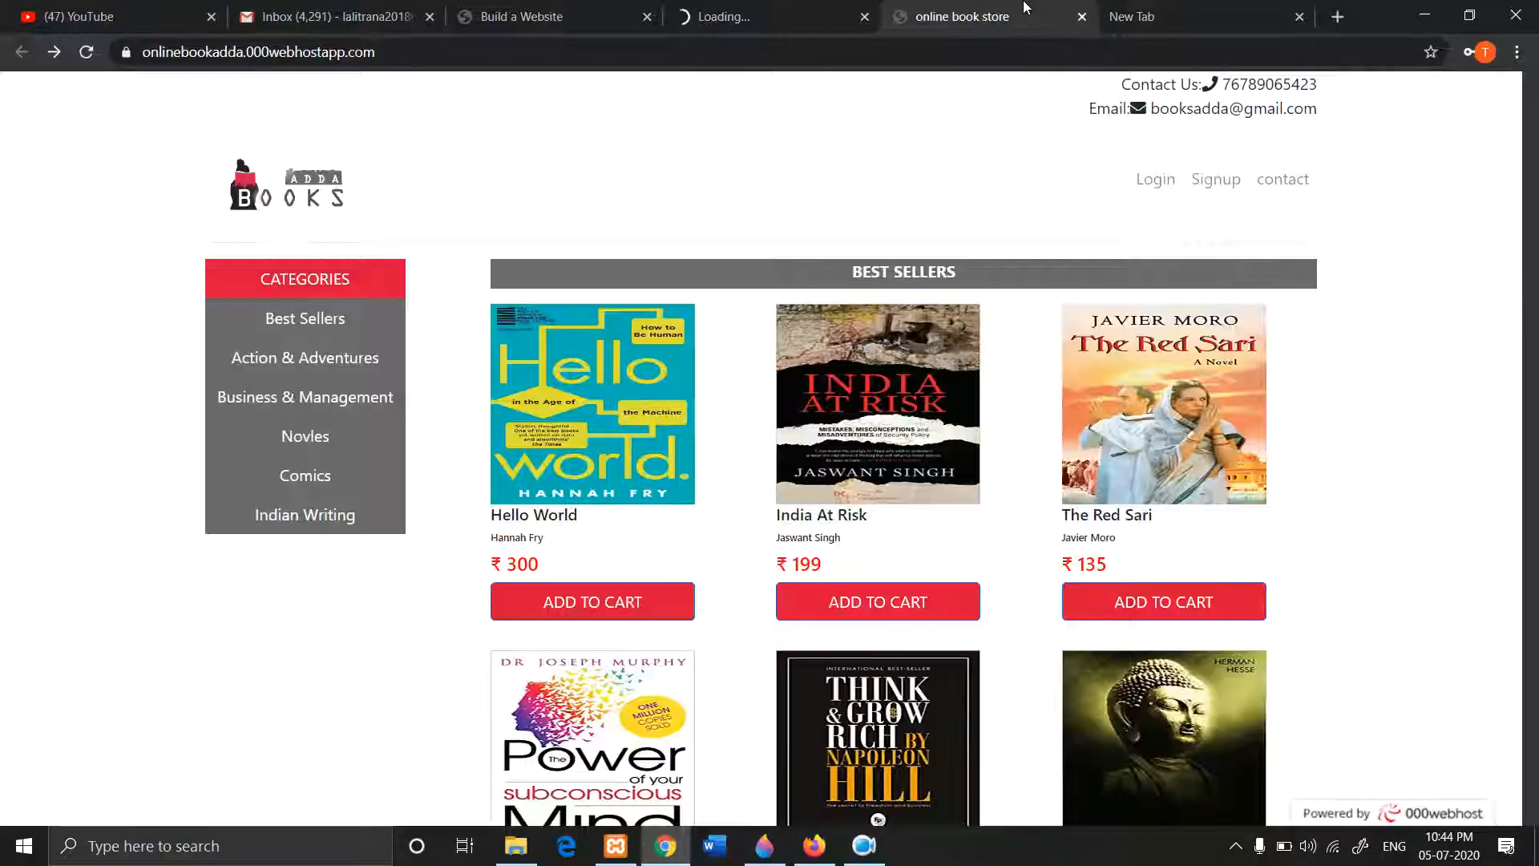
left_click(806, 9)
left_click(1082, 17)
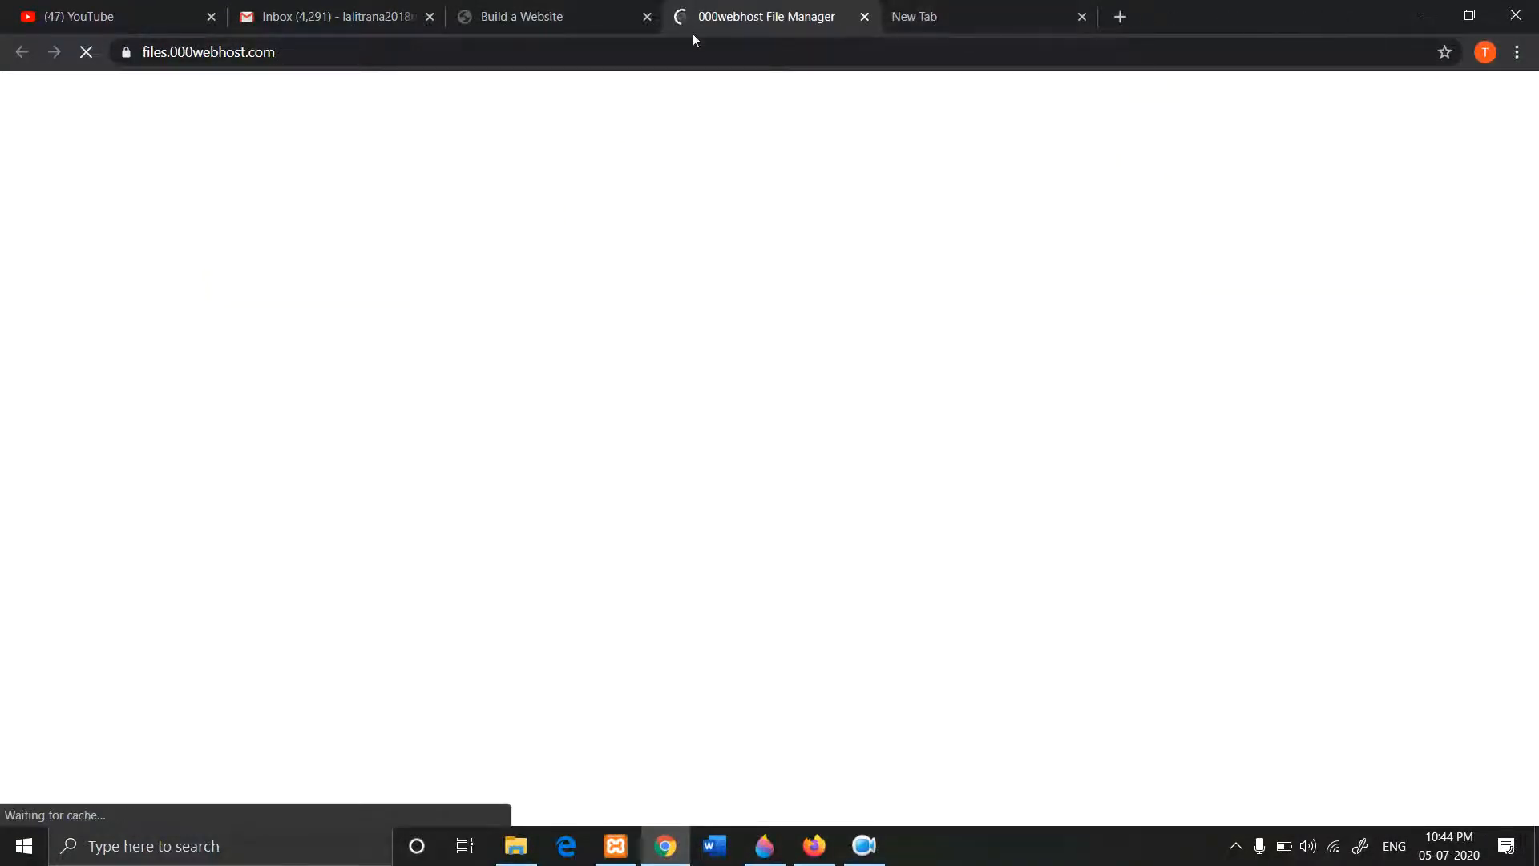
left_click(590, 21)
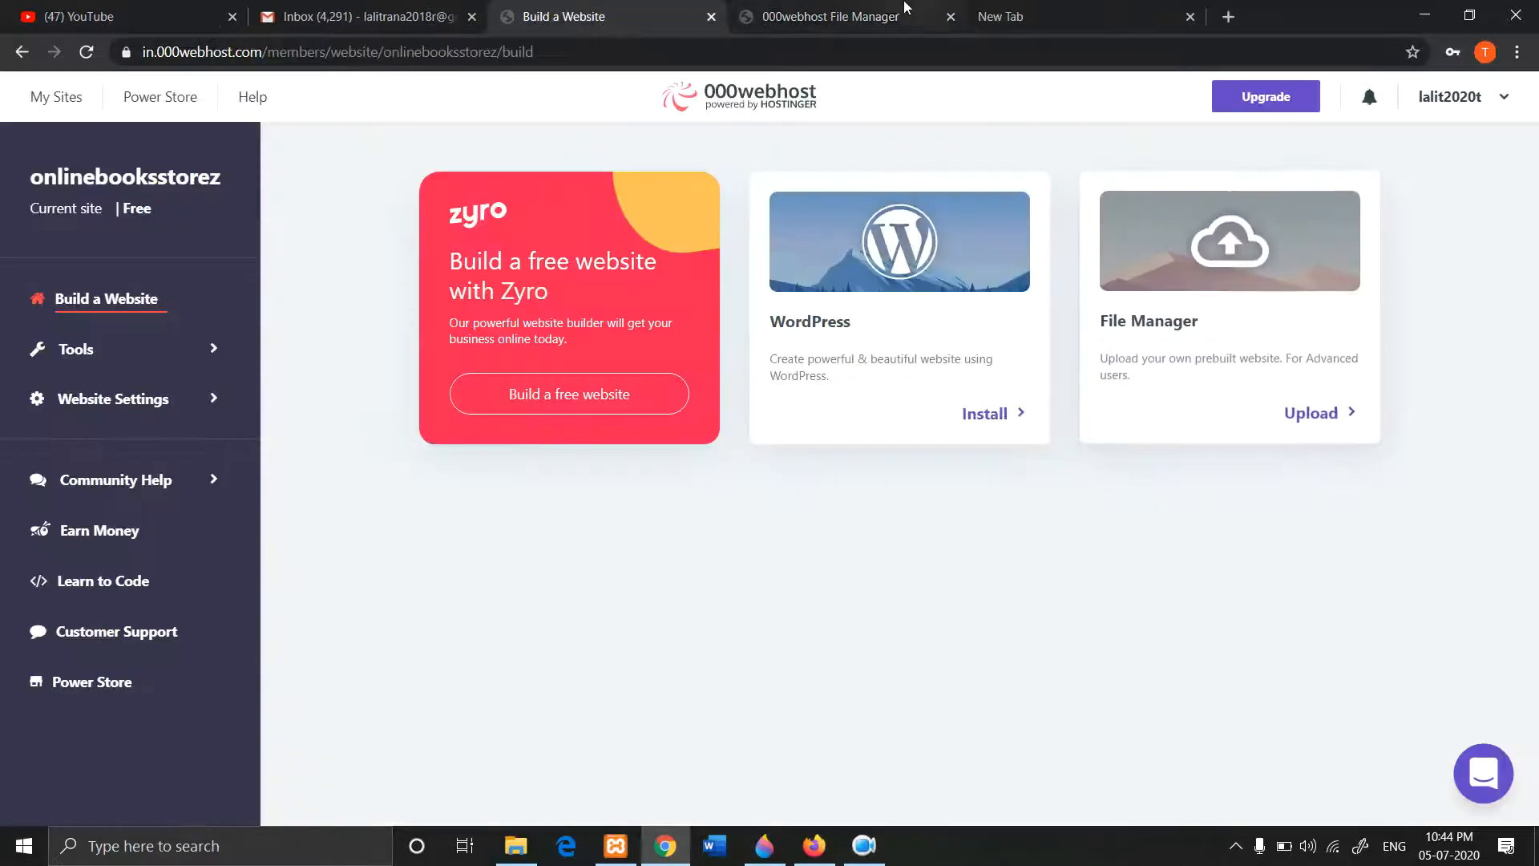
left_click(888, 10)
left_click(527, 192)
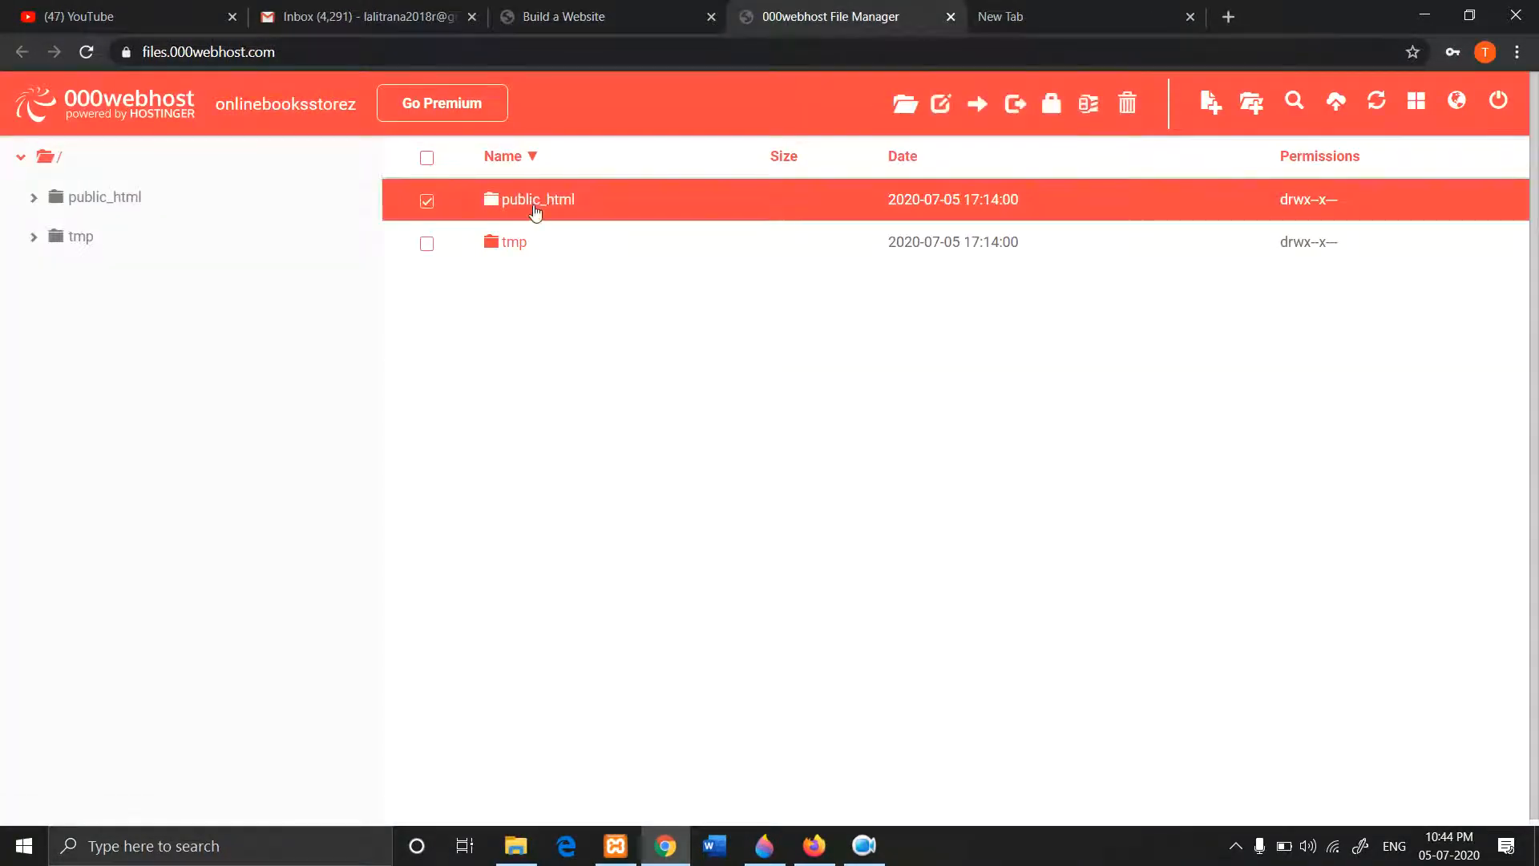
double_click(537, 204)
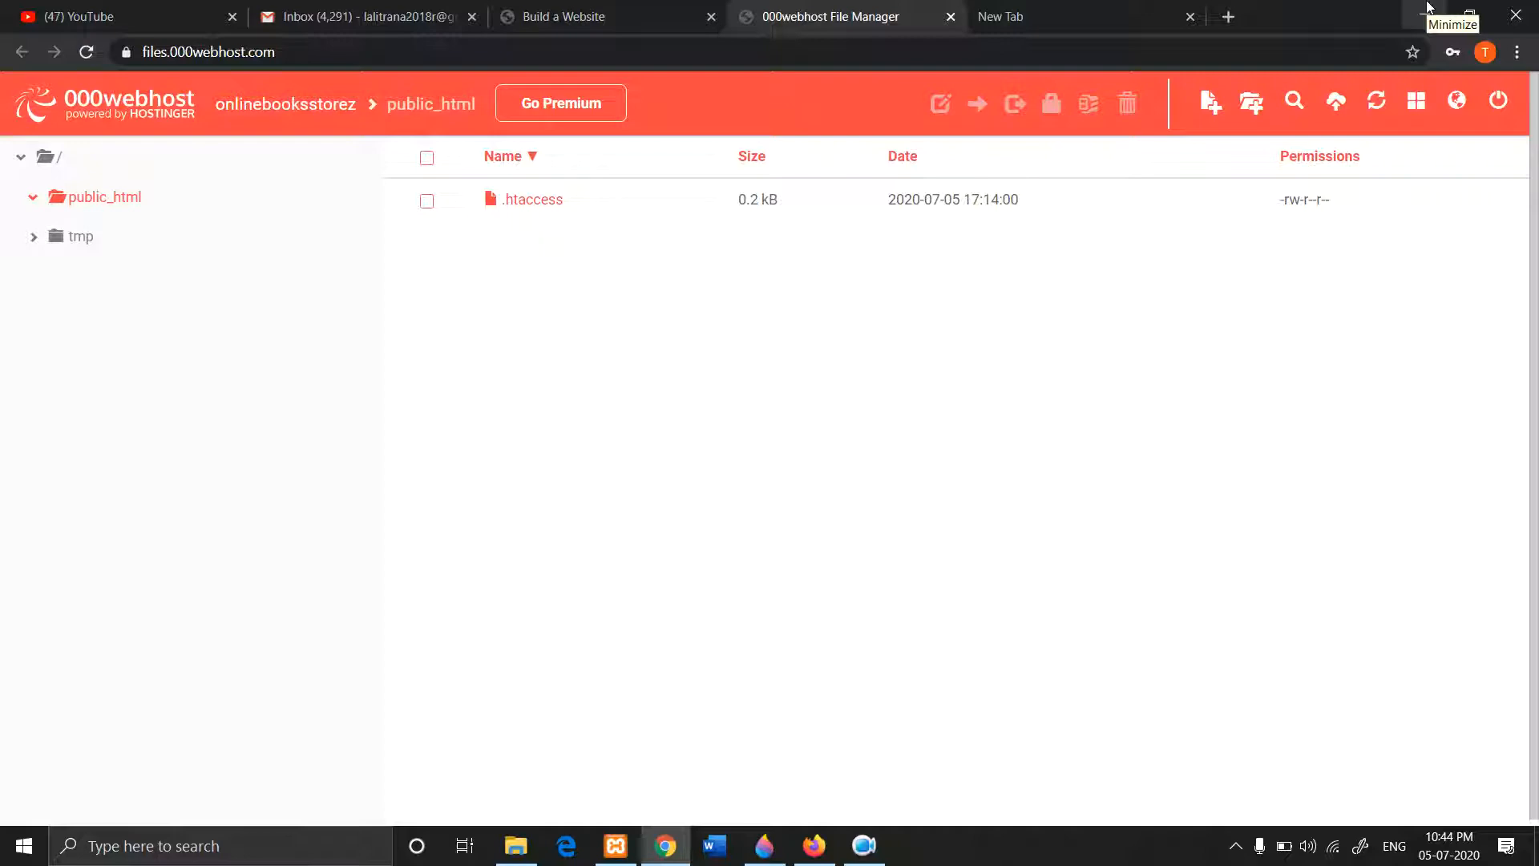
Browse File Explorer to C:\xampp\htdocs.
left_click(516, 846)
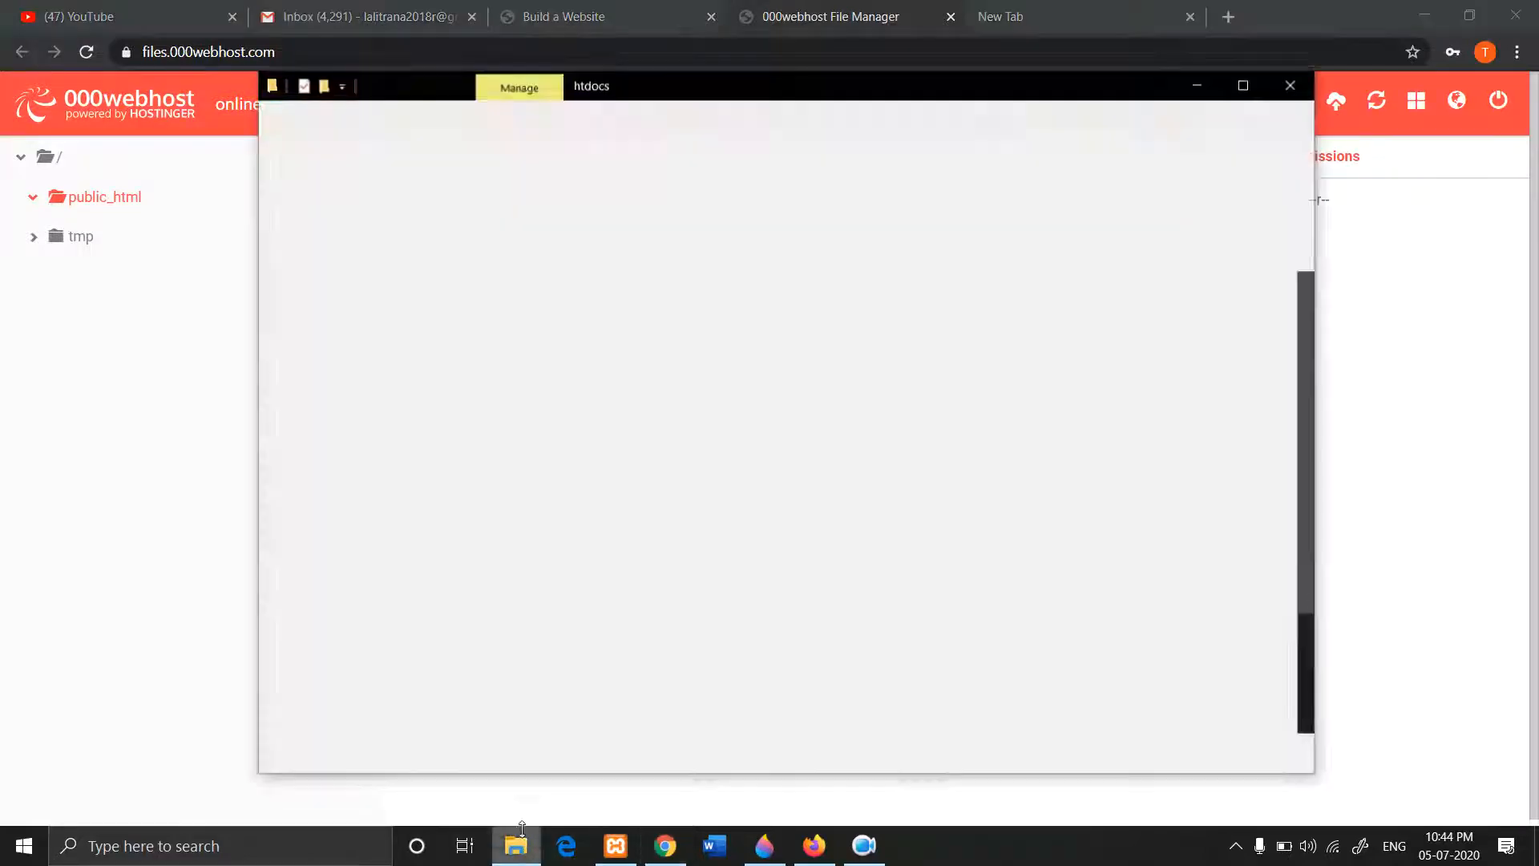
left_click(341, 536)
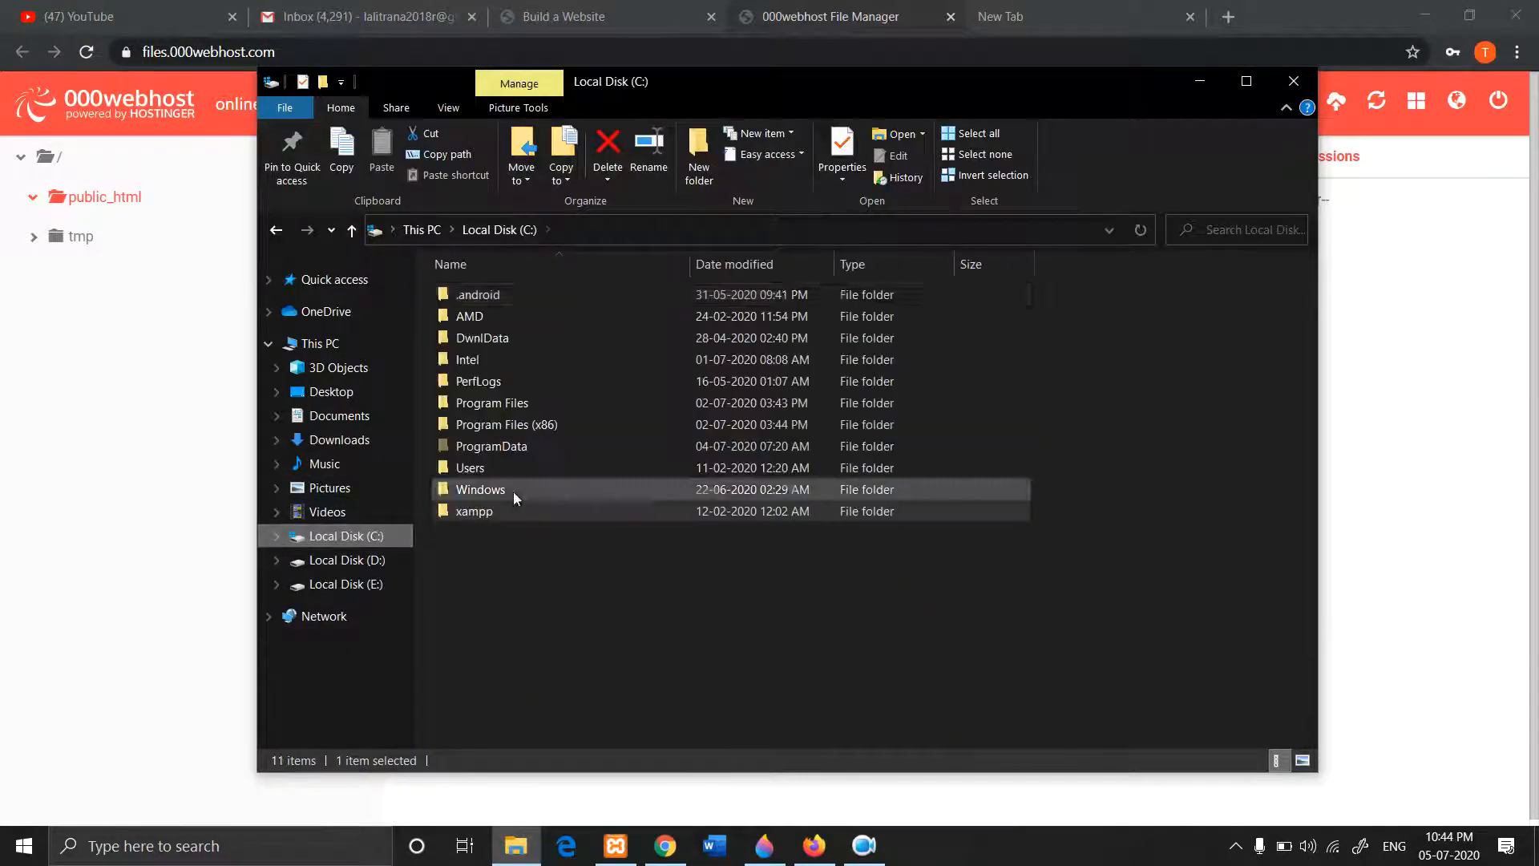
left_click(481, 513)
double_click(488, 518)
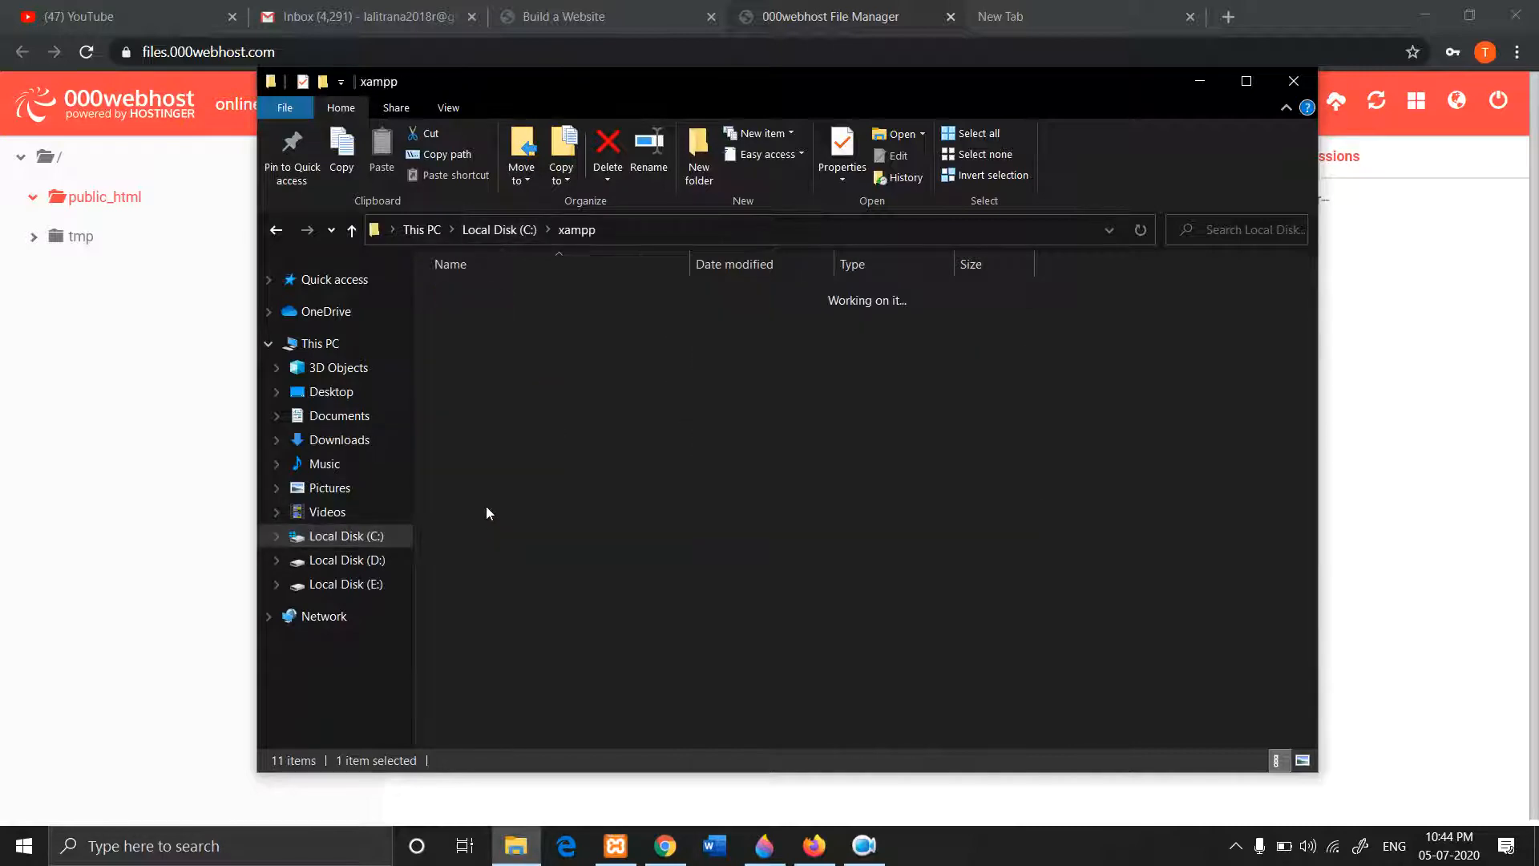
left_click(478, 404)
double_click(477, 403)
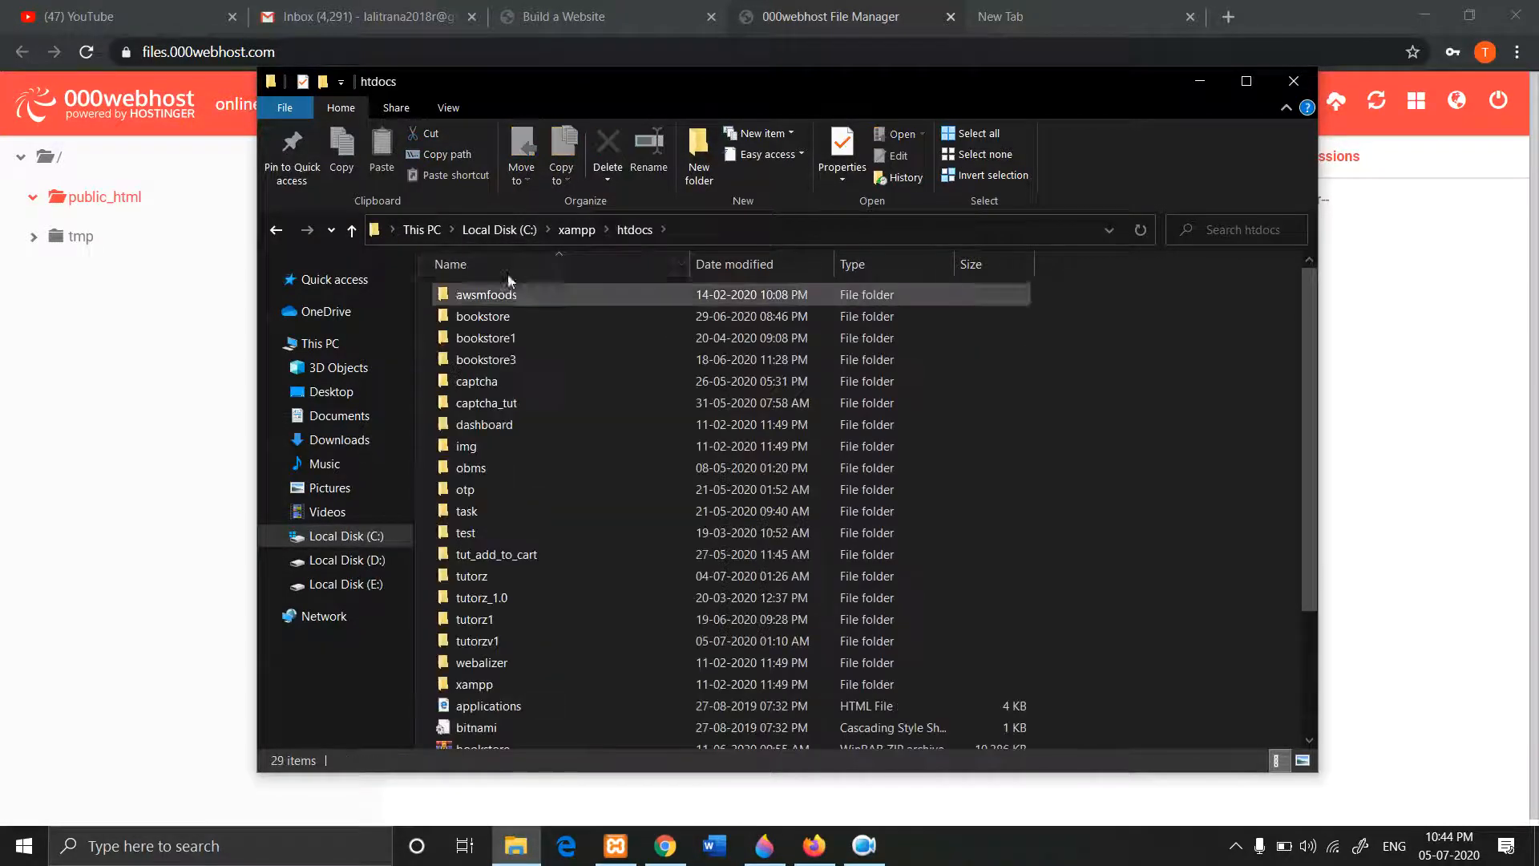
Start archiving the bookstore folder as ZIP, then cancel.
left_click(512, 321)
right_click(507, 314)
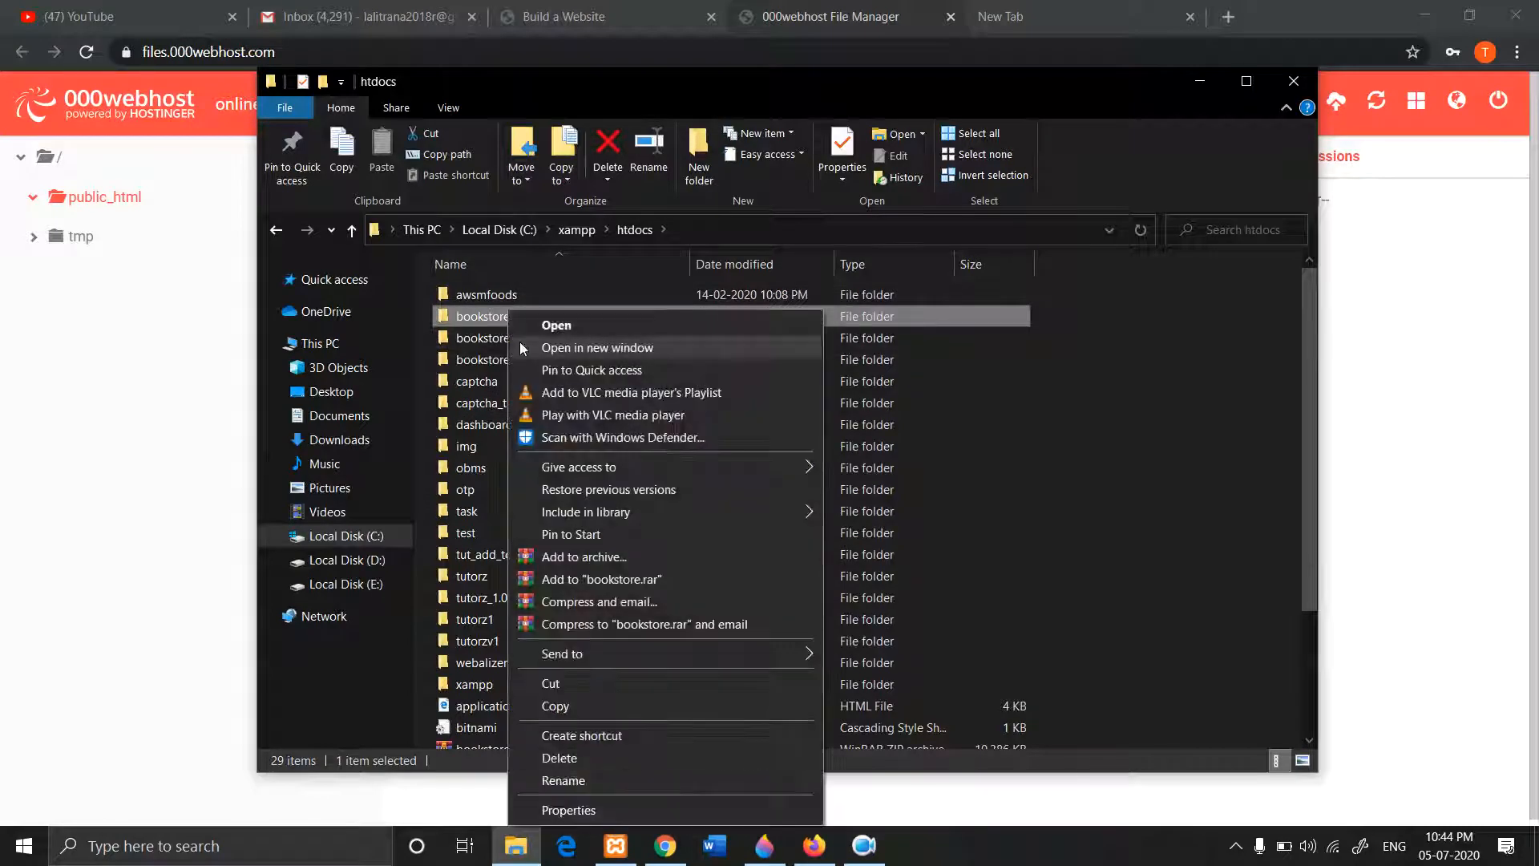
left_click(607, 559)
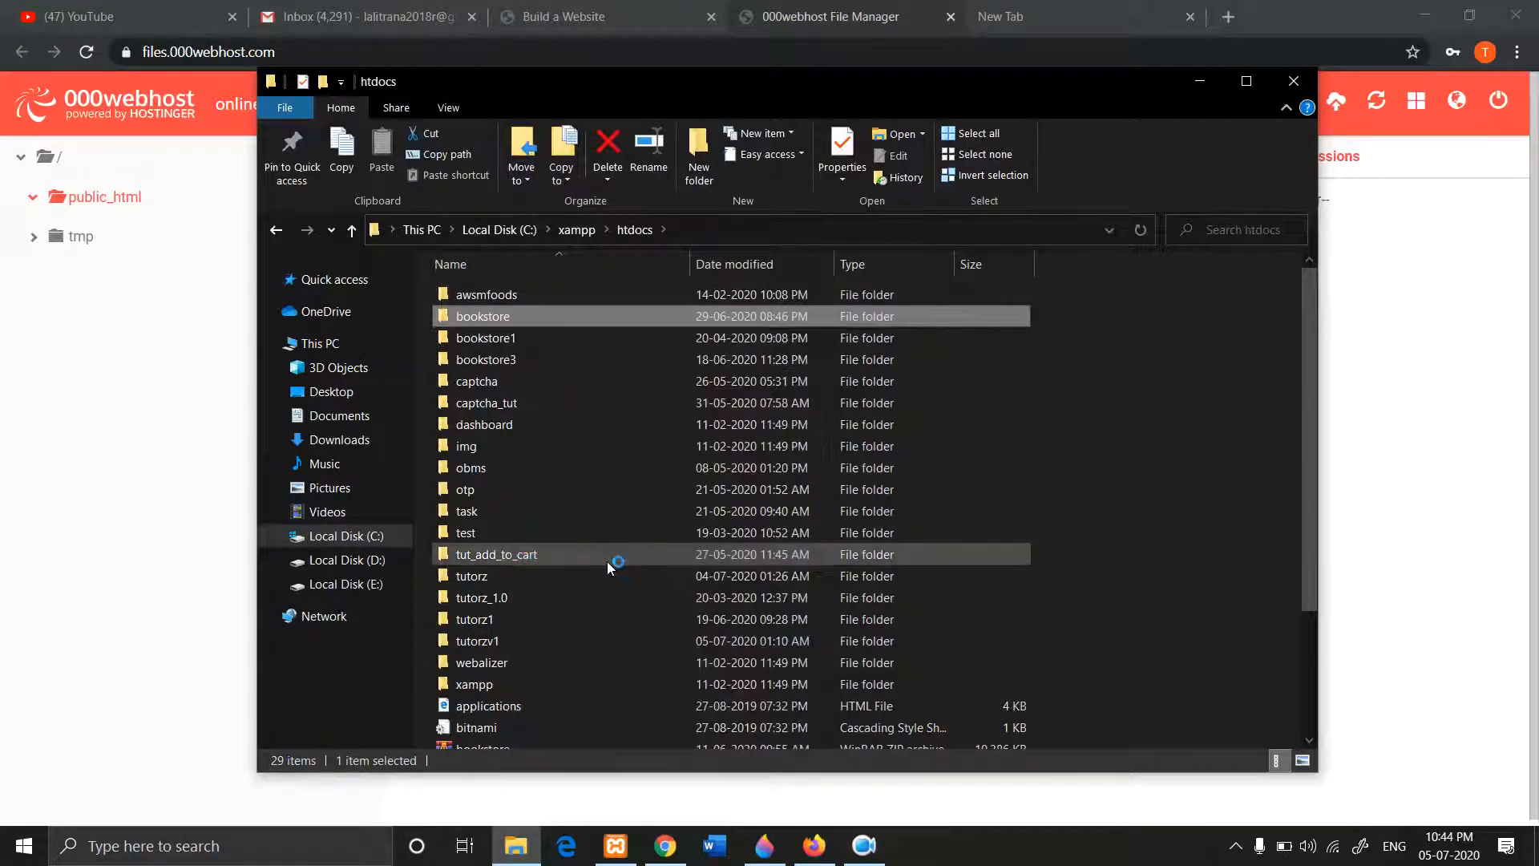
left_click(698, 399)
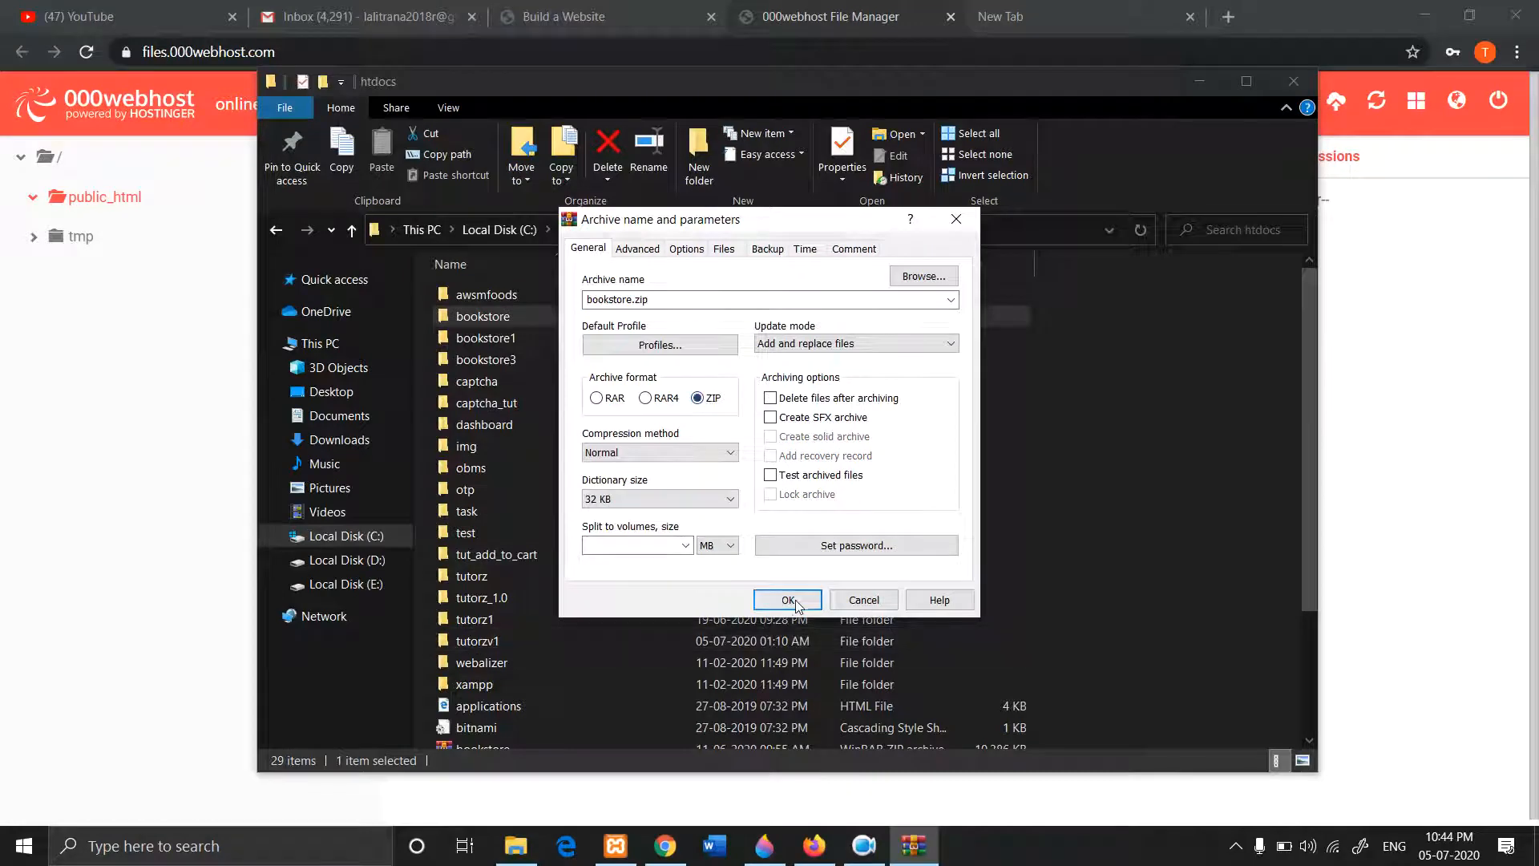
left_click(880, 610)
Select the existing bookstore ZIP, then open the bookstore folder and select book_store.sql.
scroll(781, 573, "down", 3)
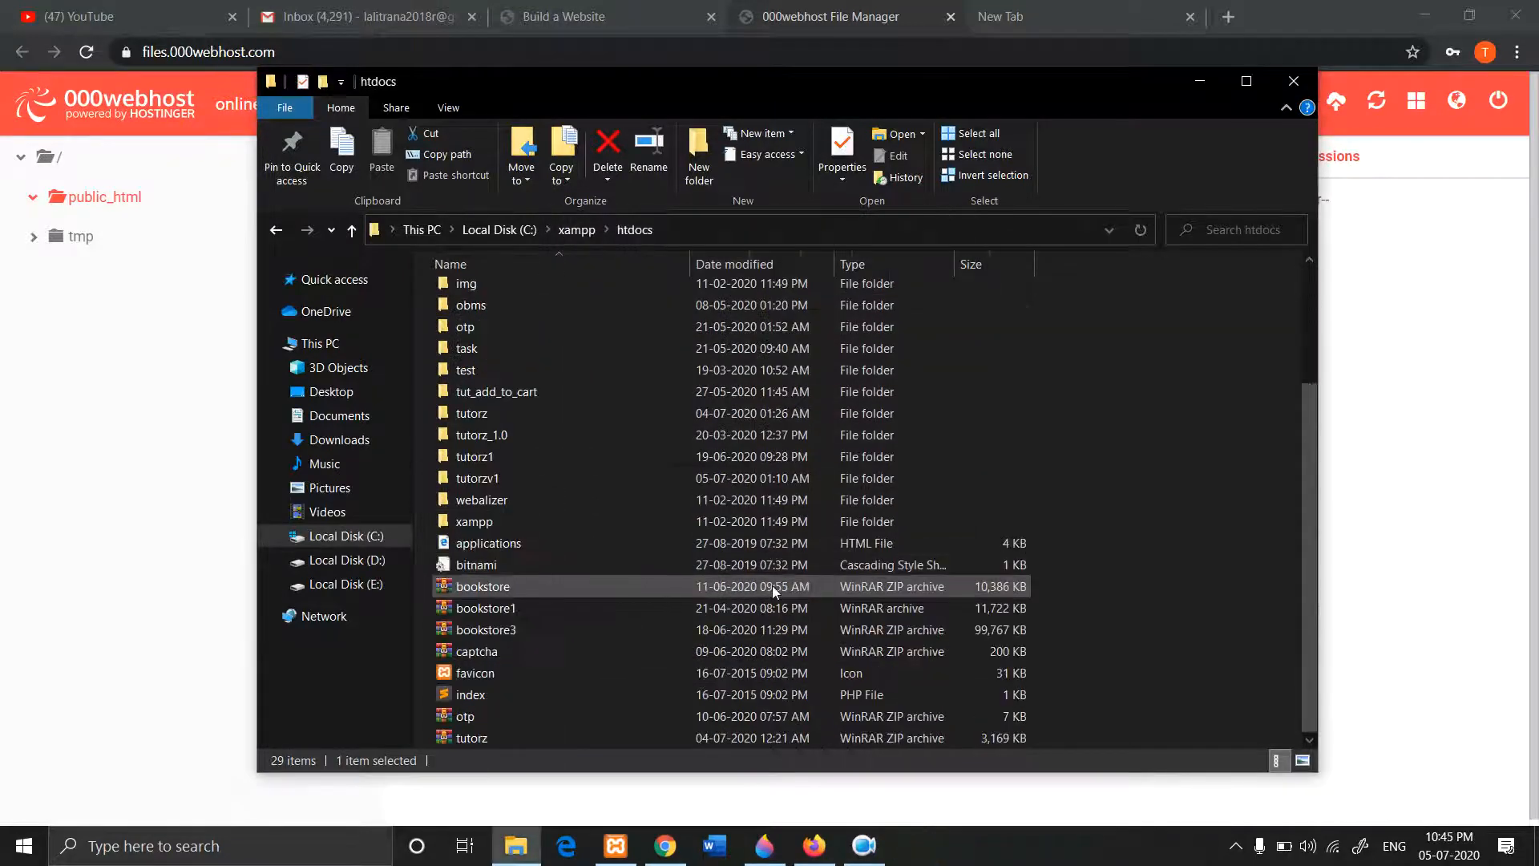
left_click(445, 589)
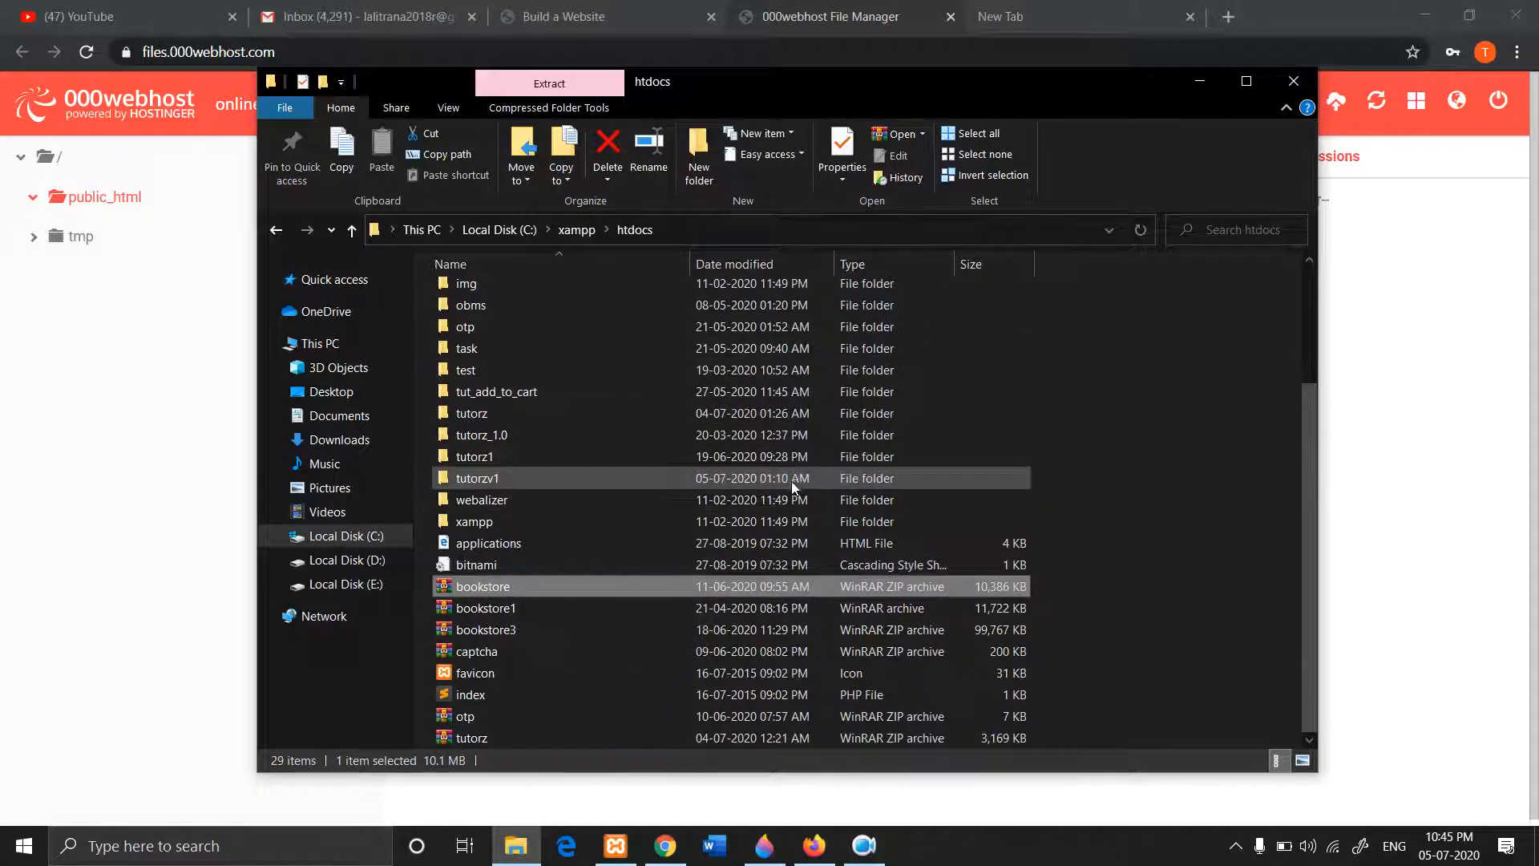
scroll(792, 481, "up", 3)
double_click(532, 316)
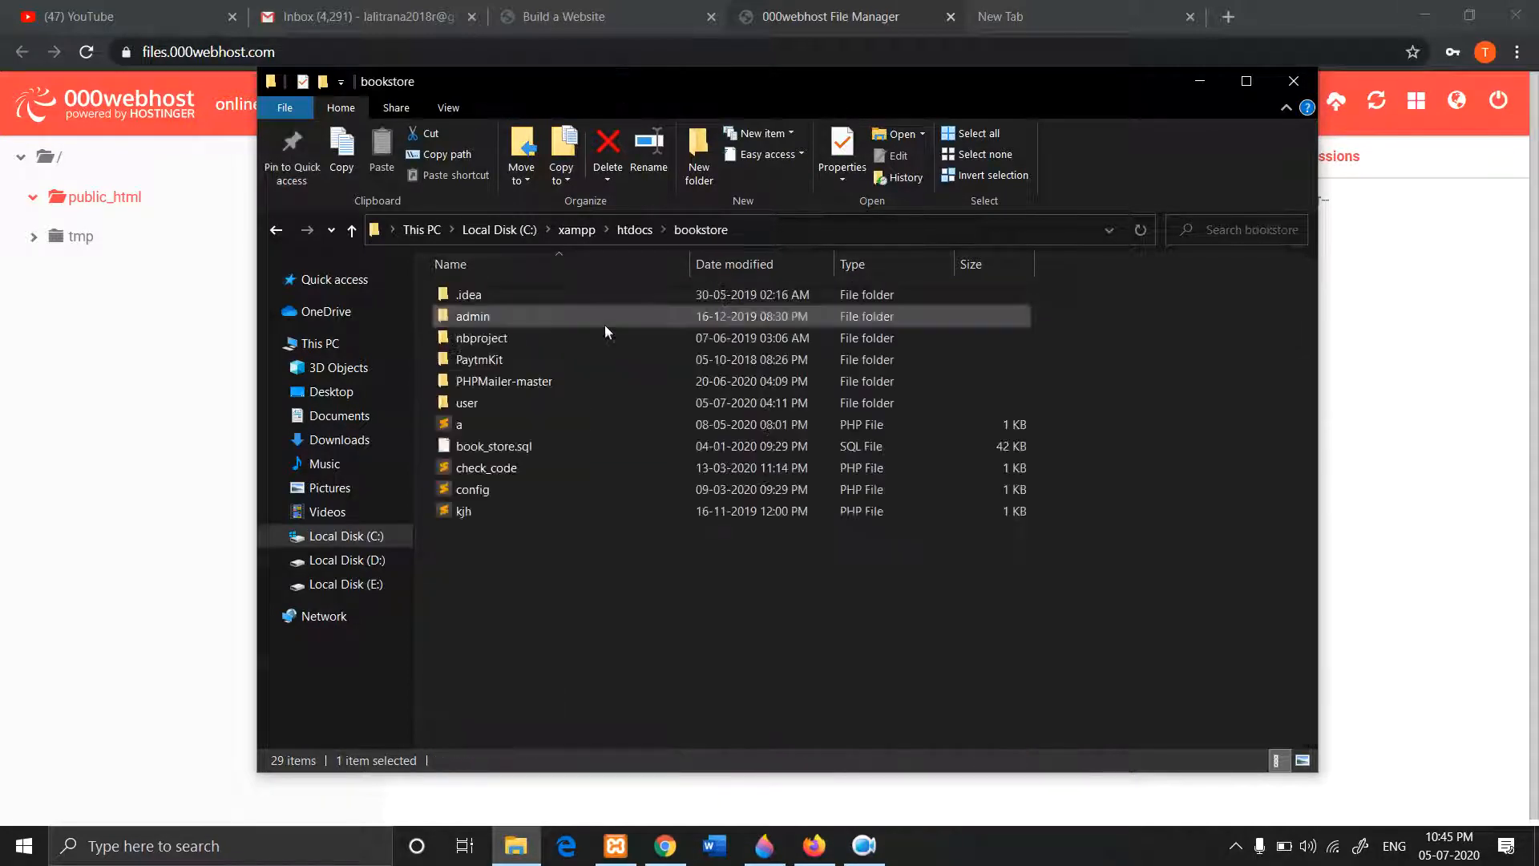
left_click(486, 449)
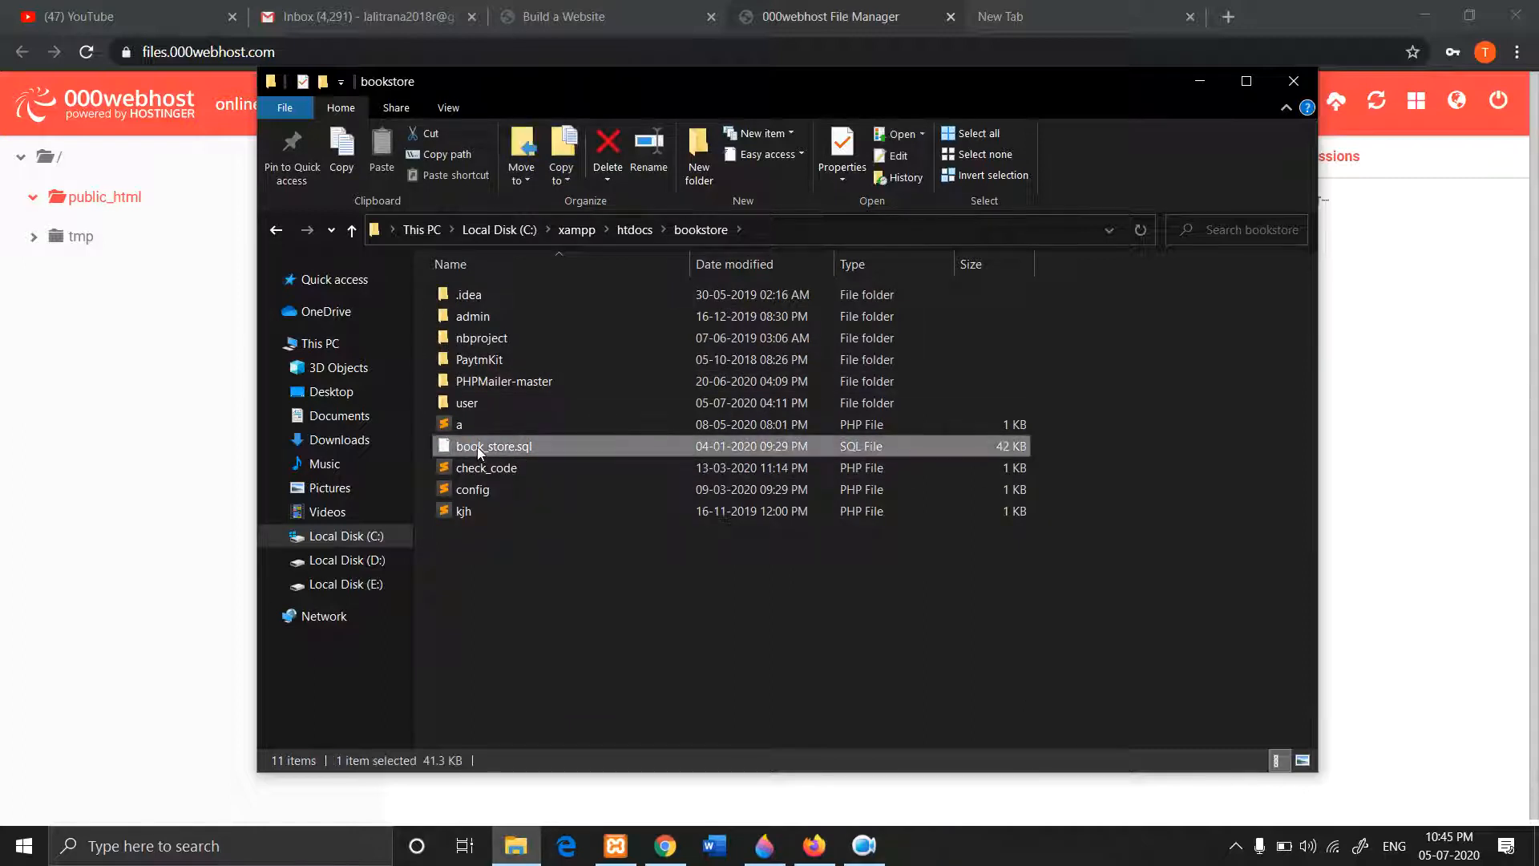
left_click(1200, 81)
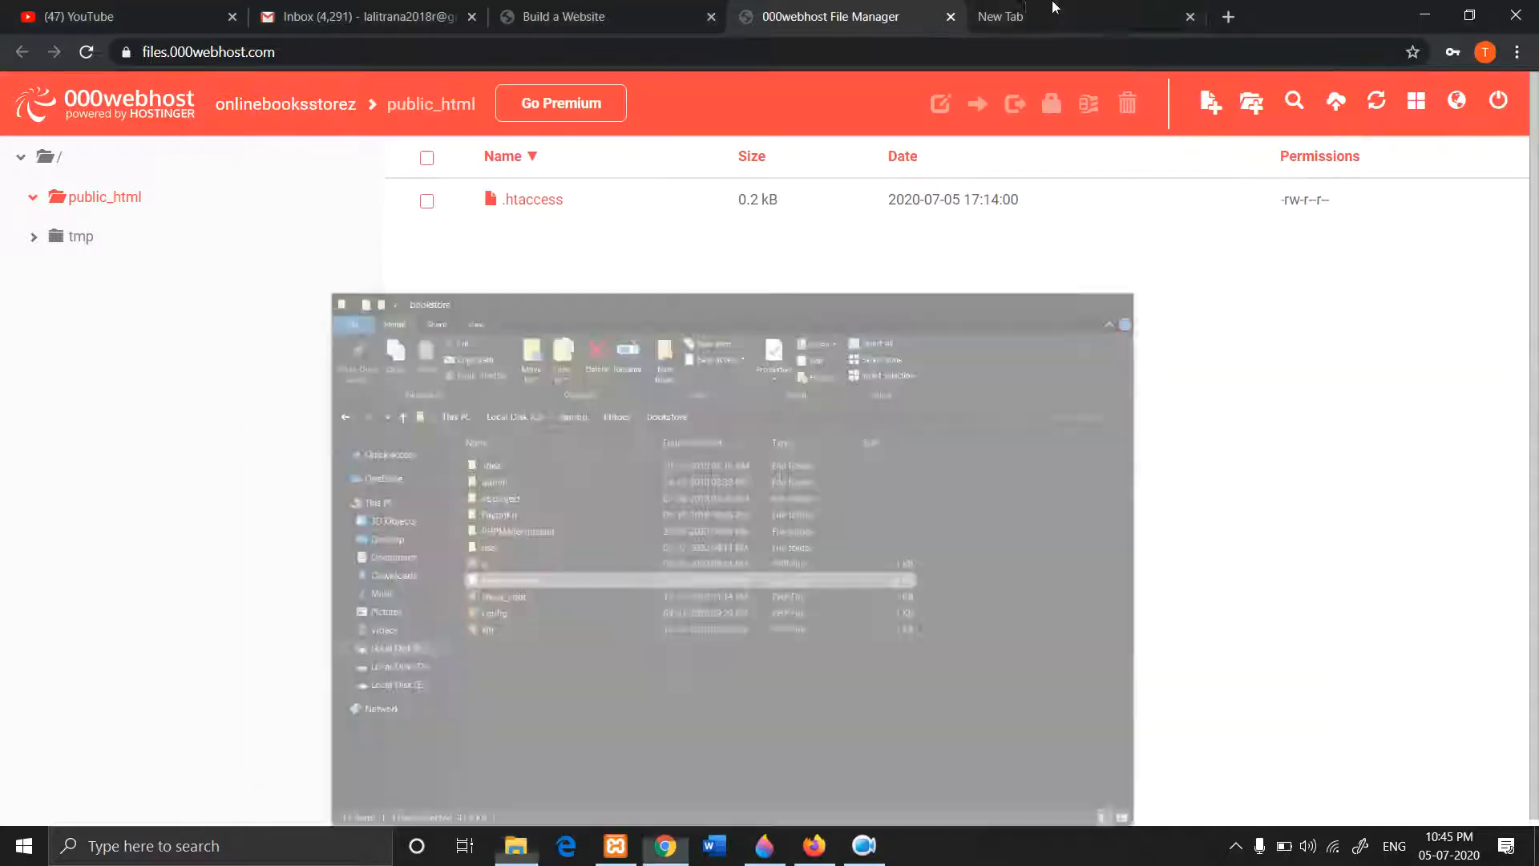
Load localhost and open the bookstore database in phpMyAdmin.
left_click(1026, 9)
type("lo")
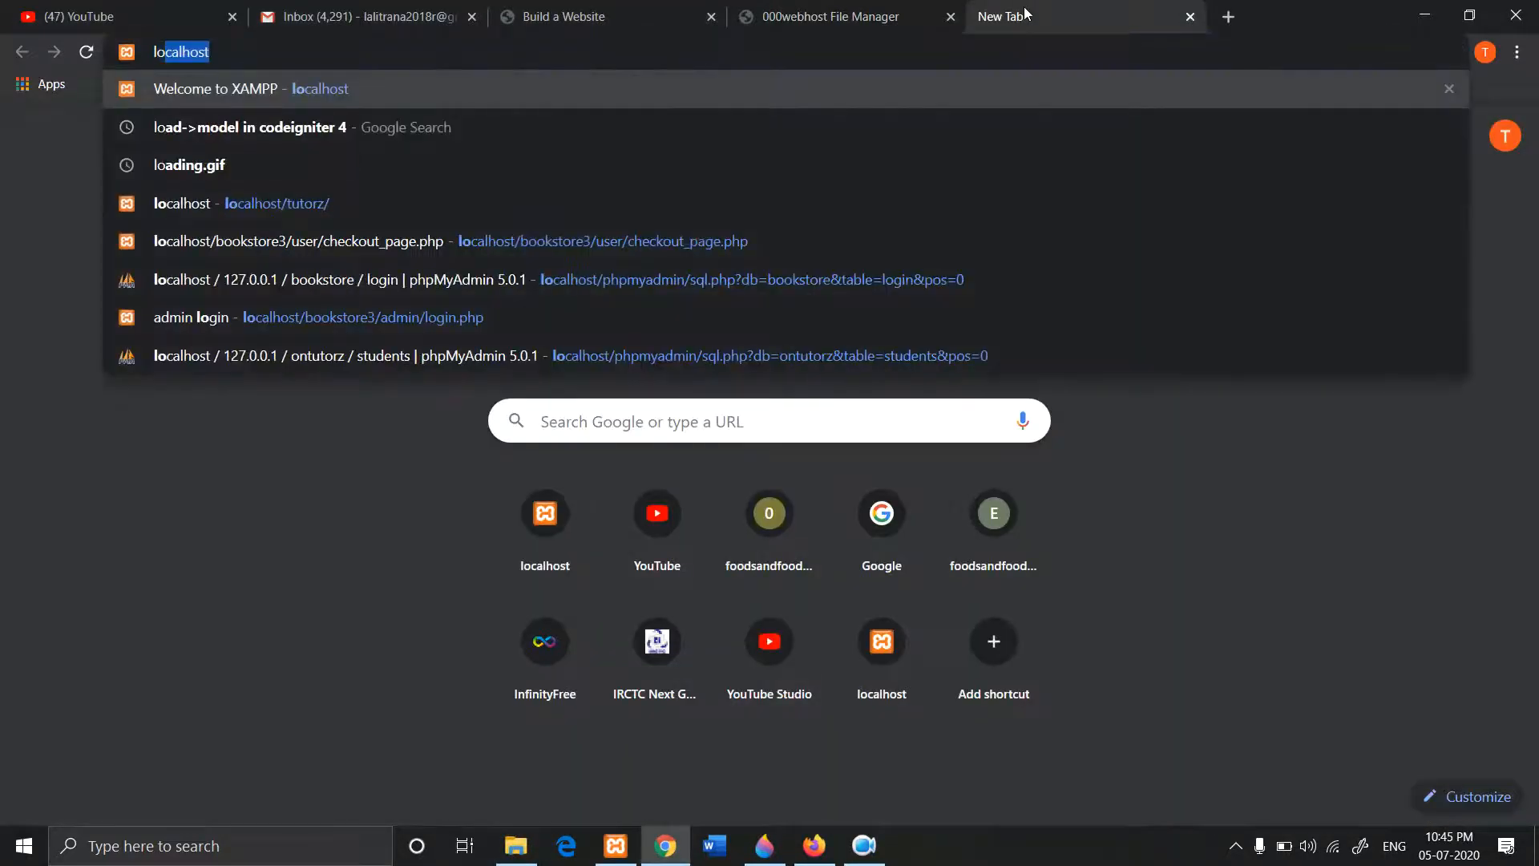
key("Return")
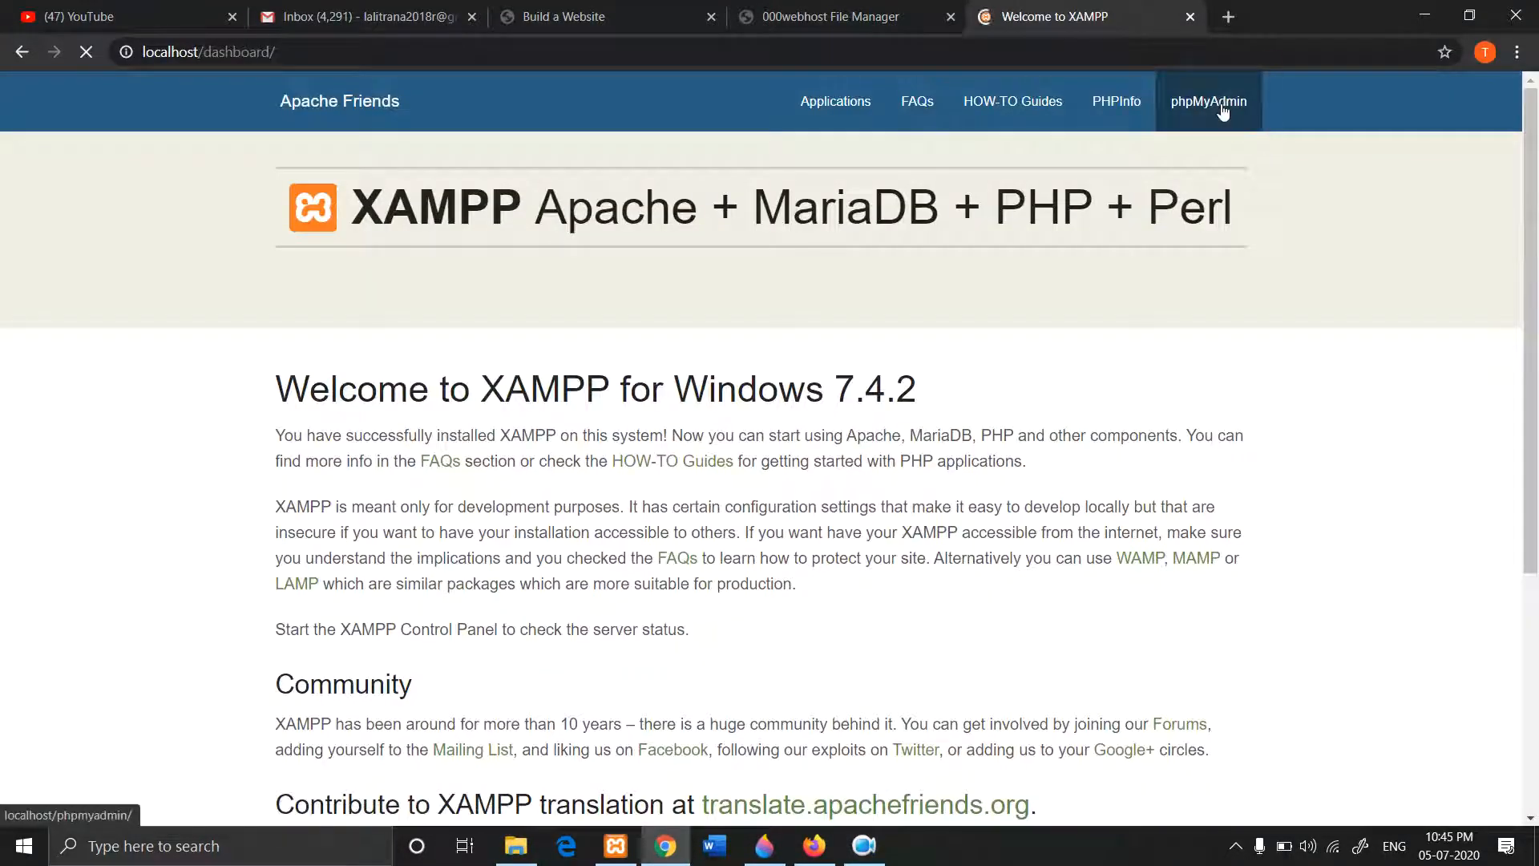
left_click(1222, 110)
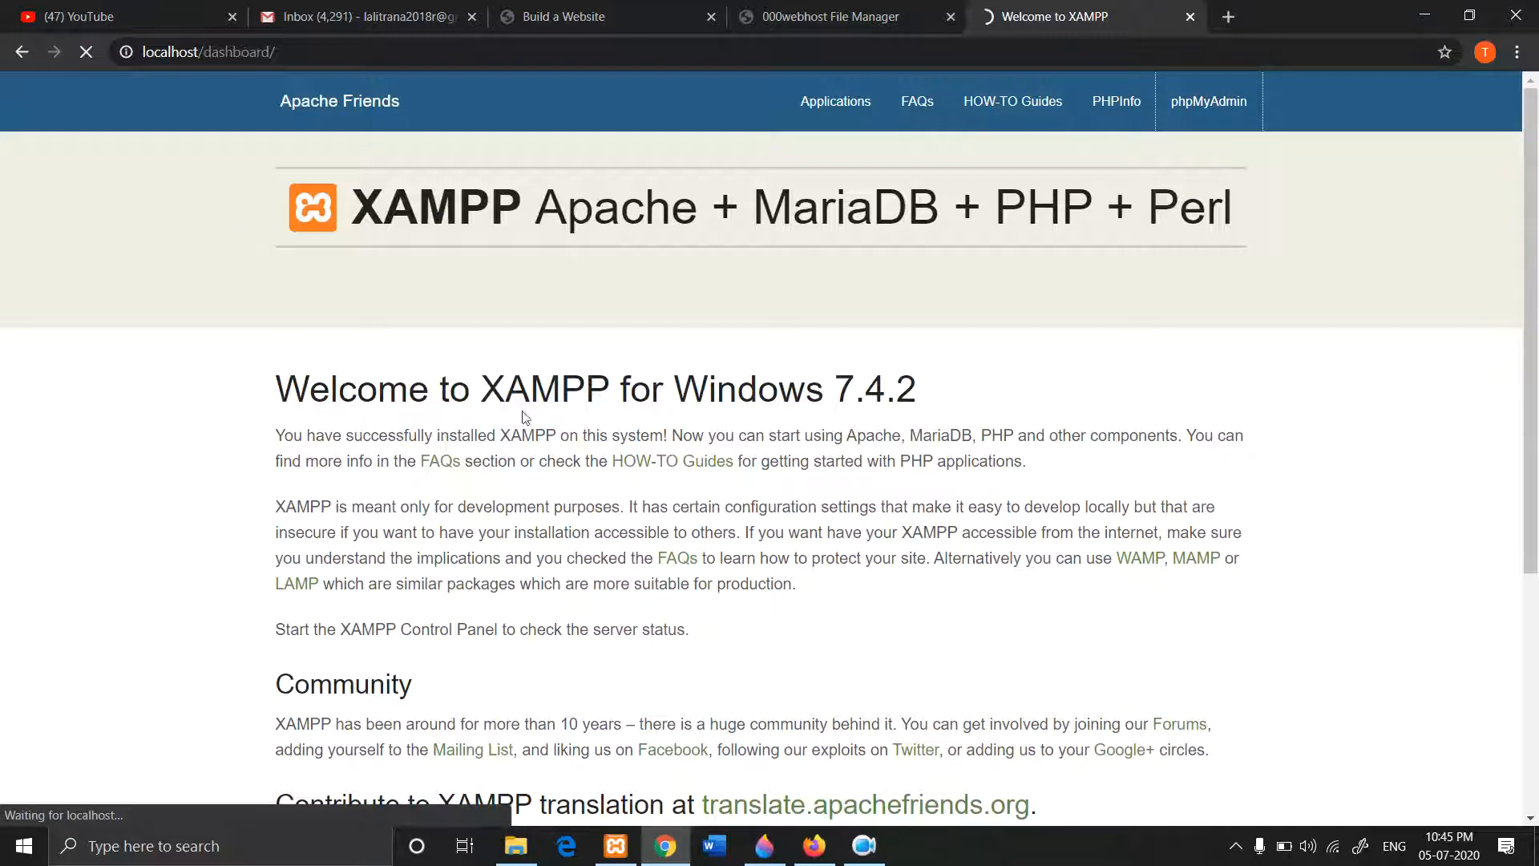
left_click(864, 846)
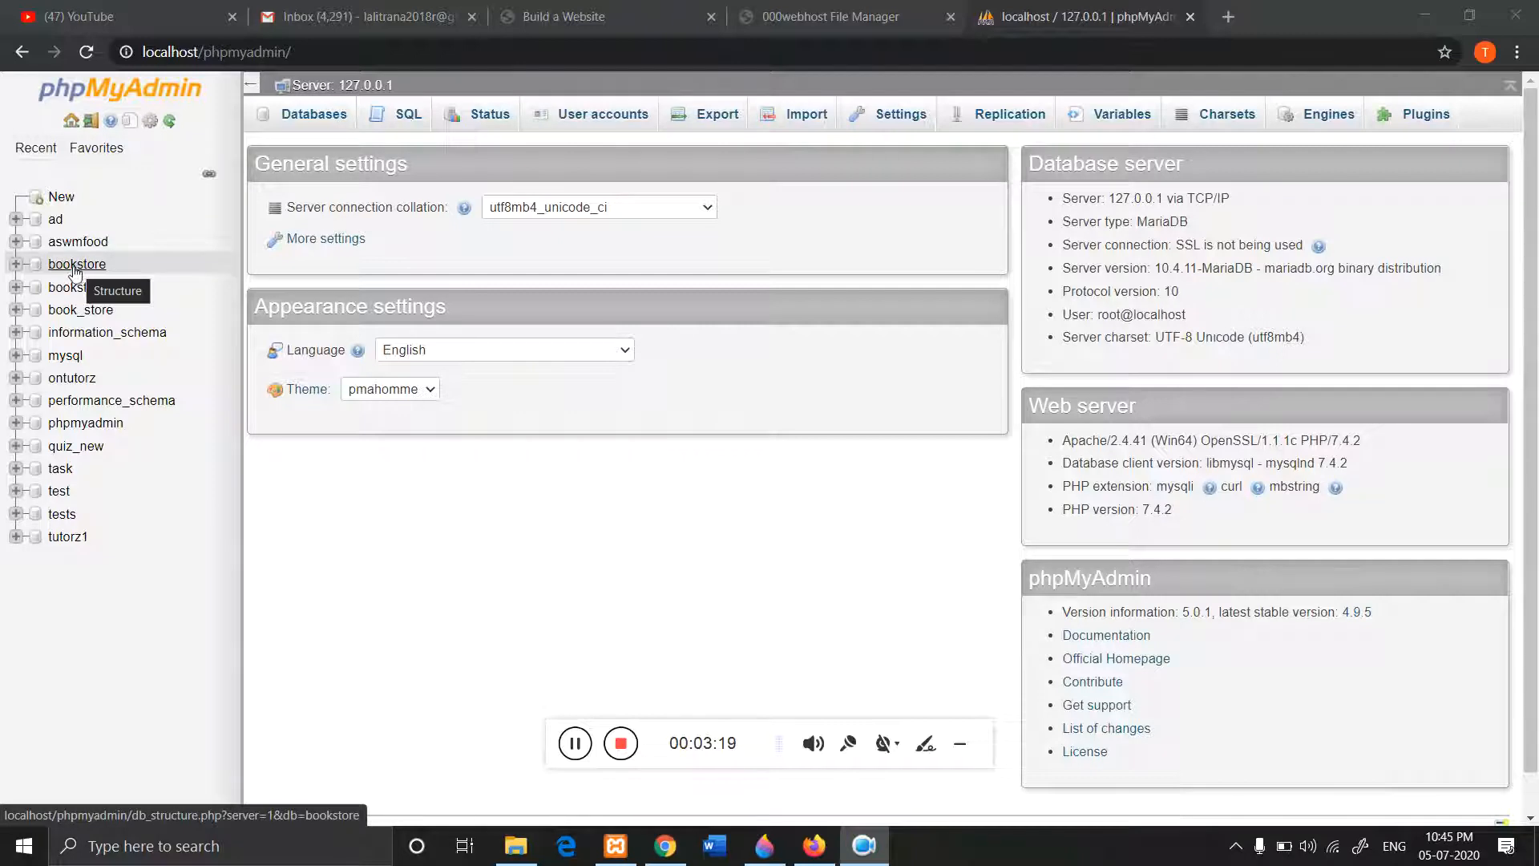
left_click(75, 271)
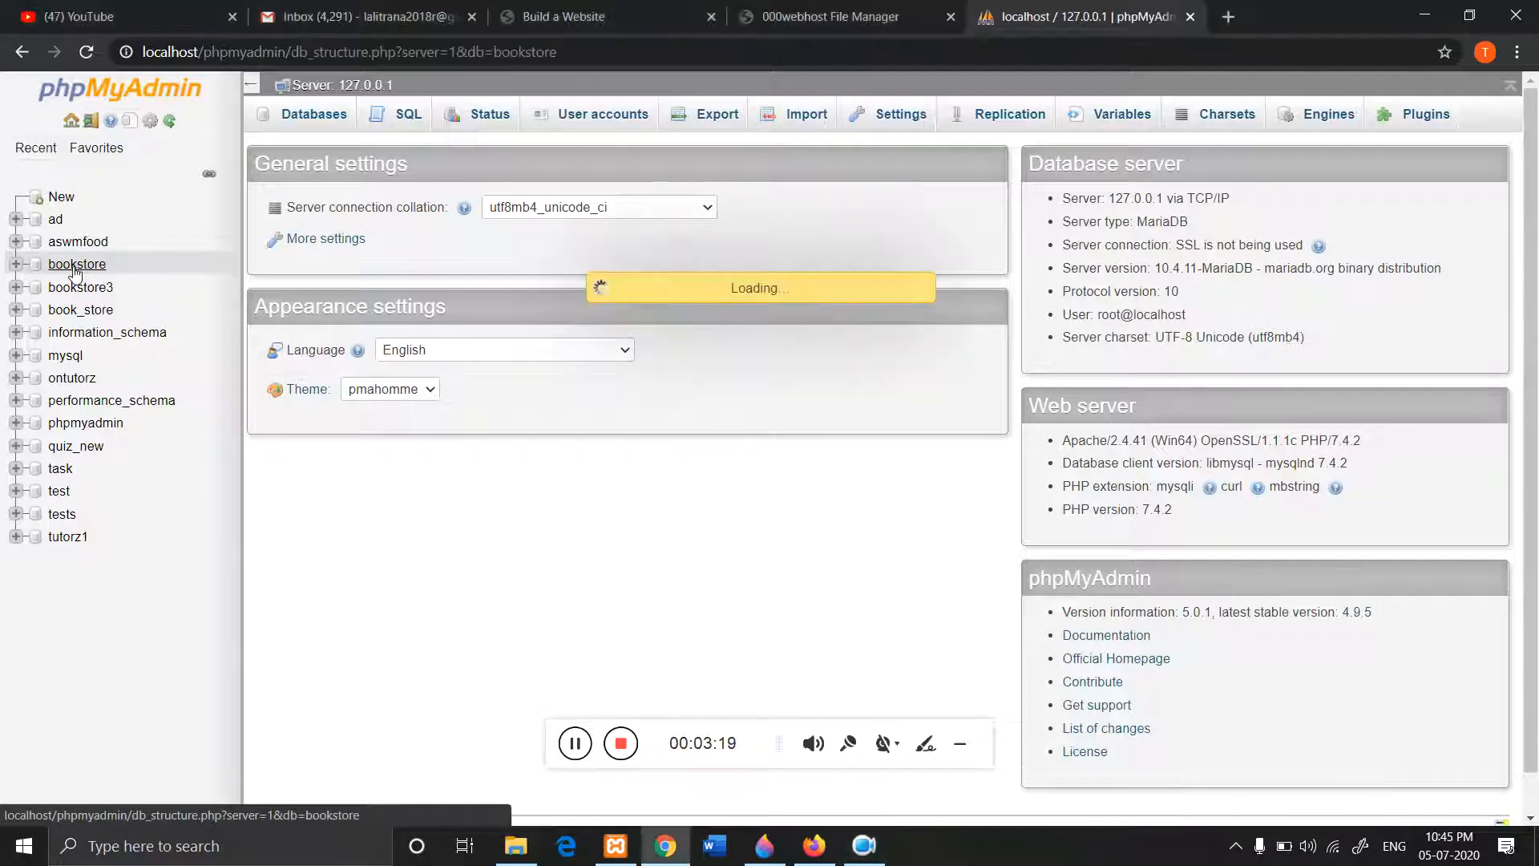
Export the bookstore database as SQL, downloading bookstore (1).sql.
left_click(960, 743)
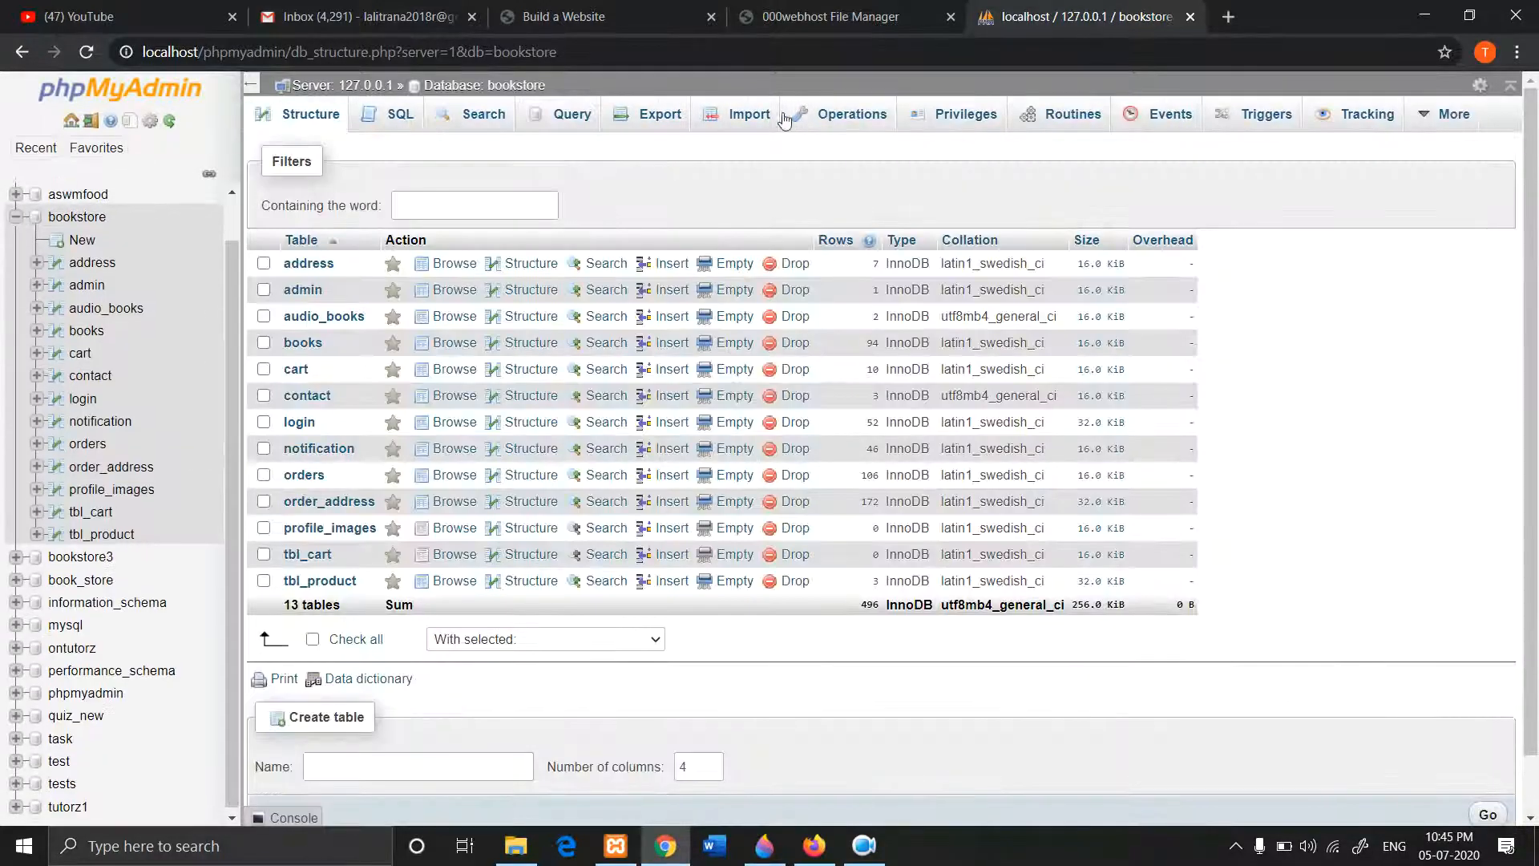
left_click(652, 114)
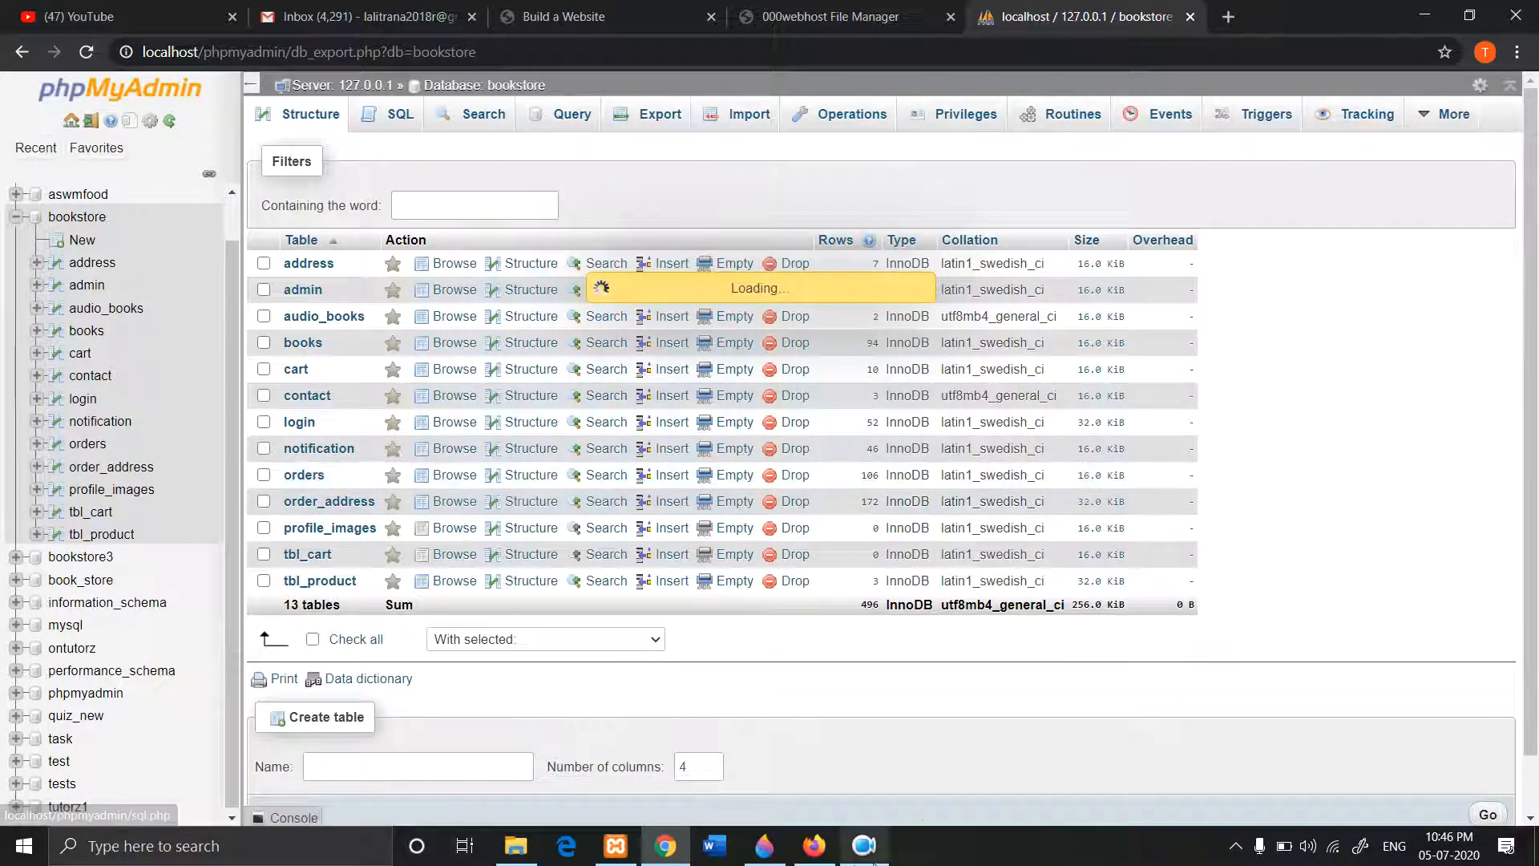
left_click(864, 845)
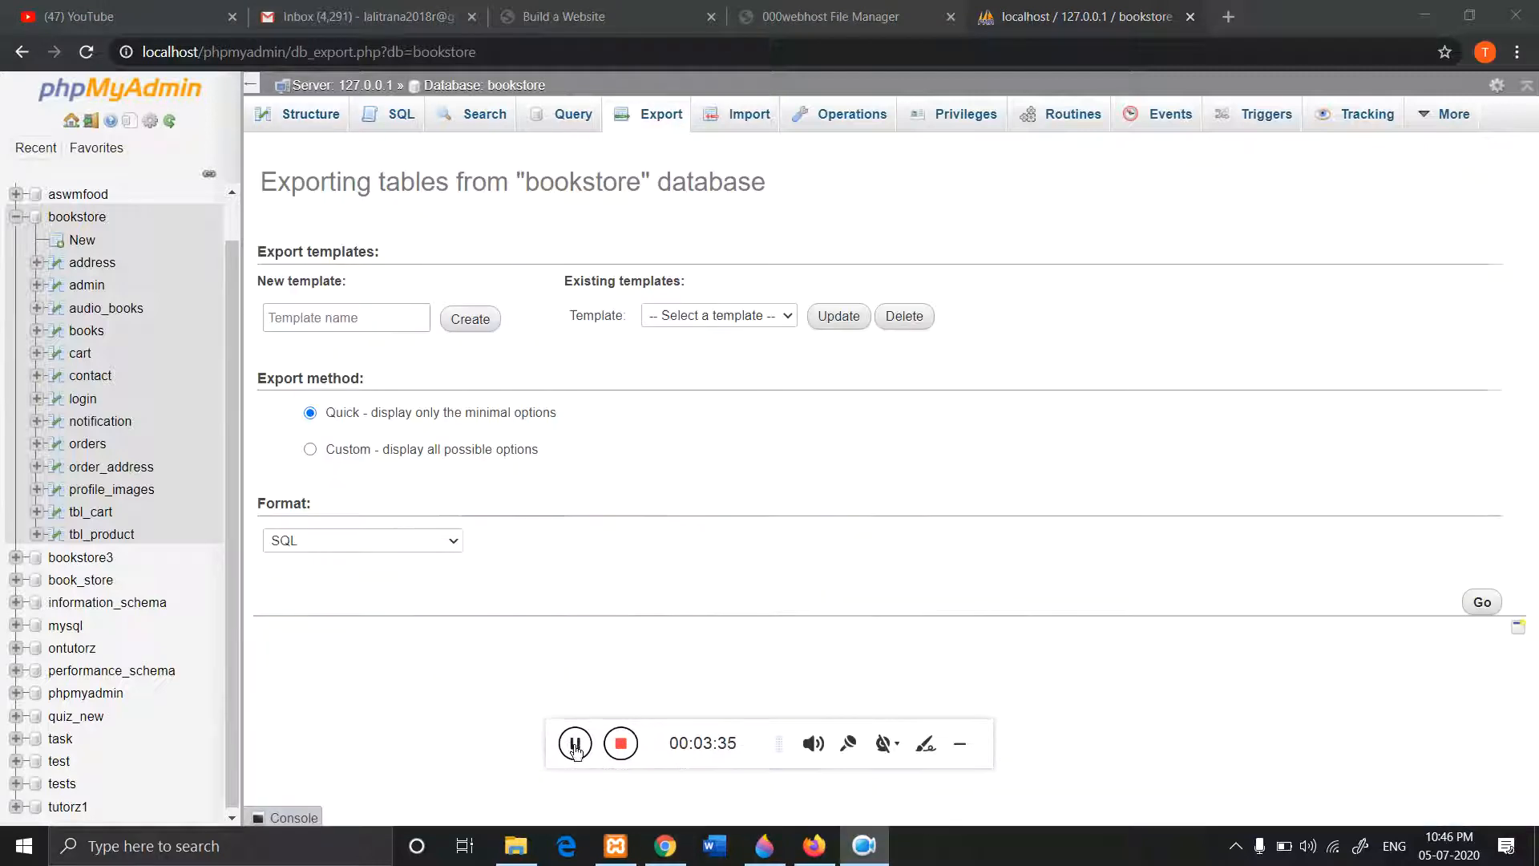
left_click(1483, 603)
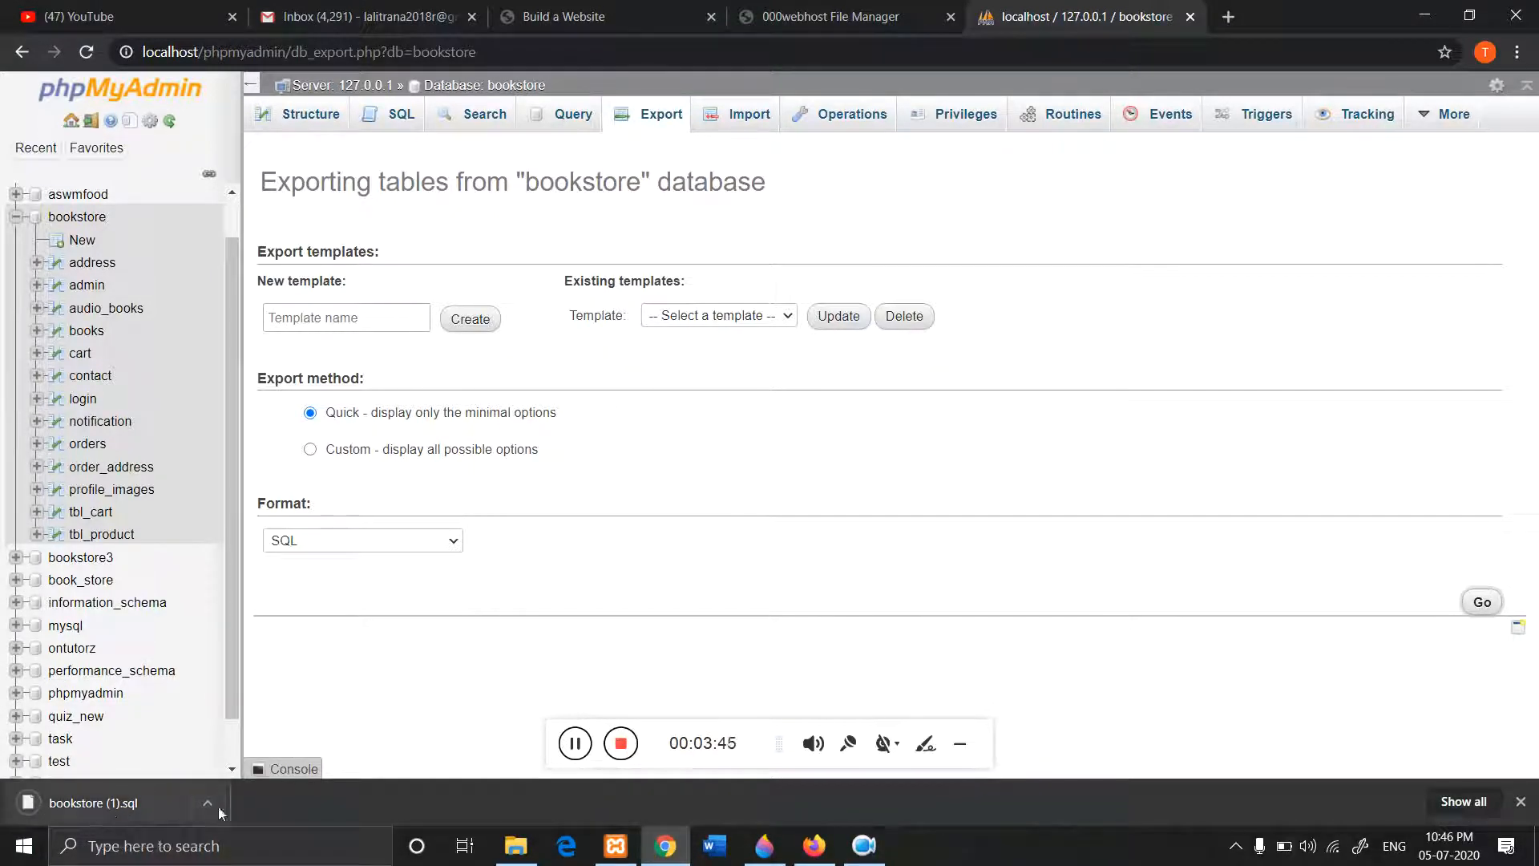
left_click(960, 745)
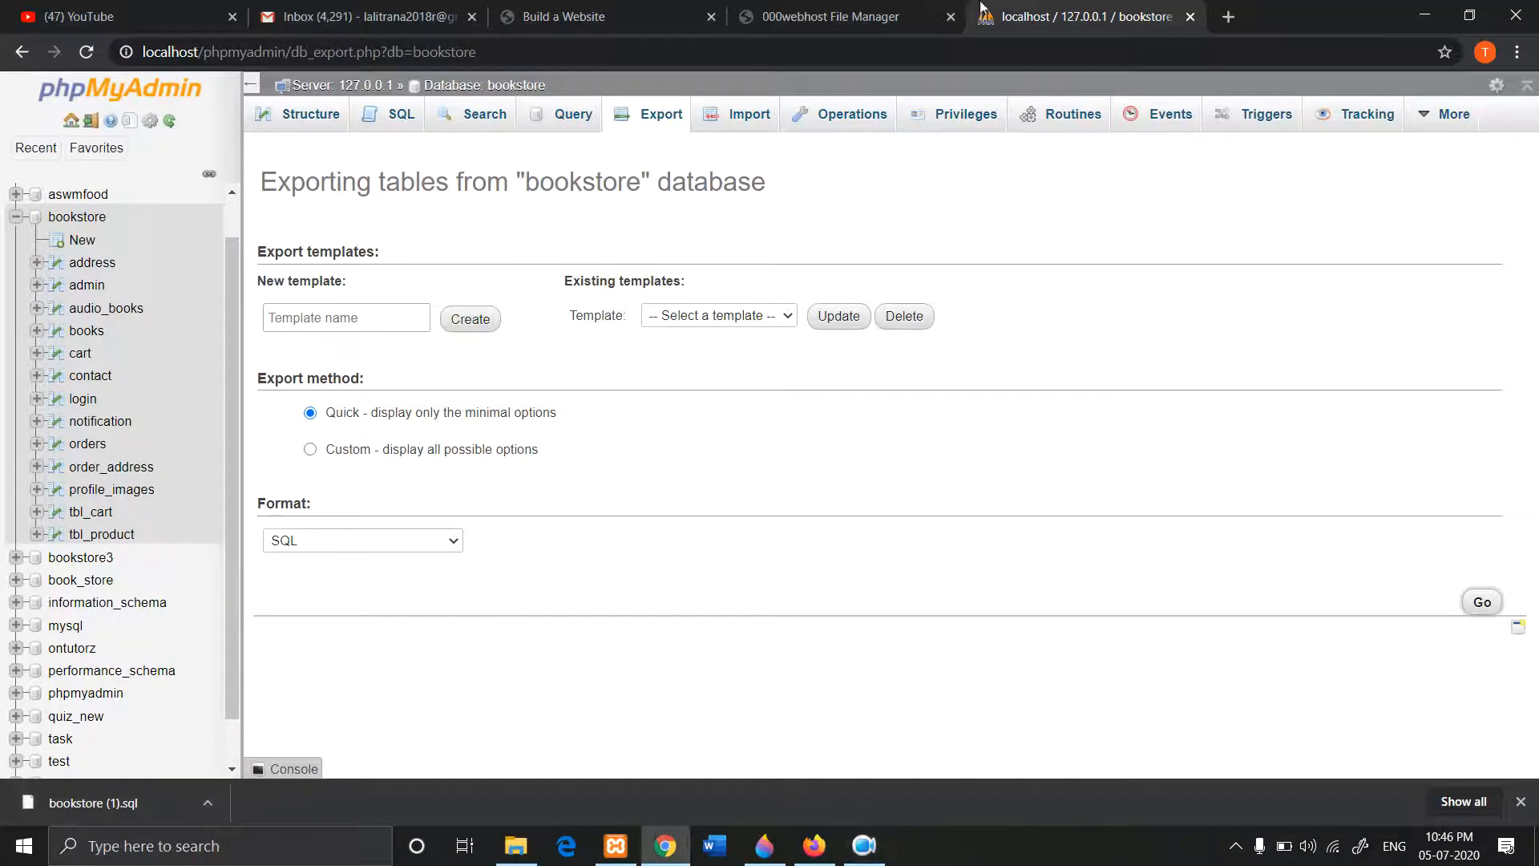
left_click(577, 16)
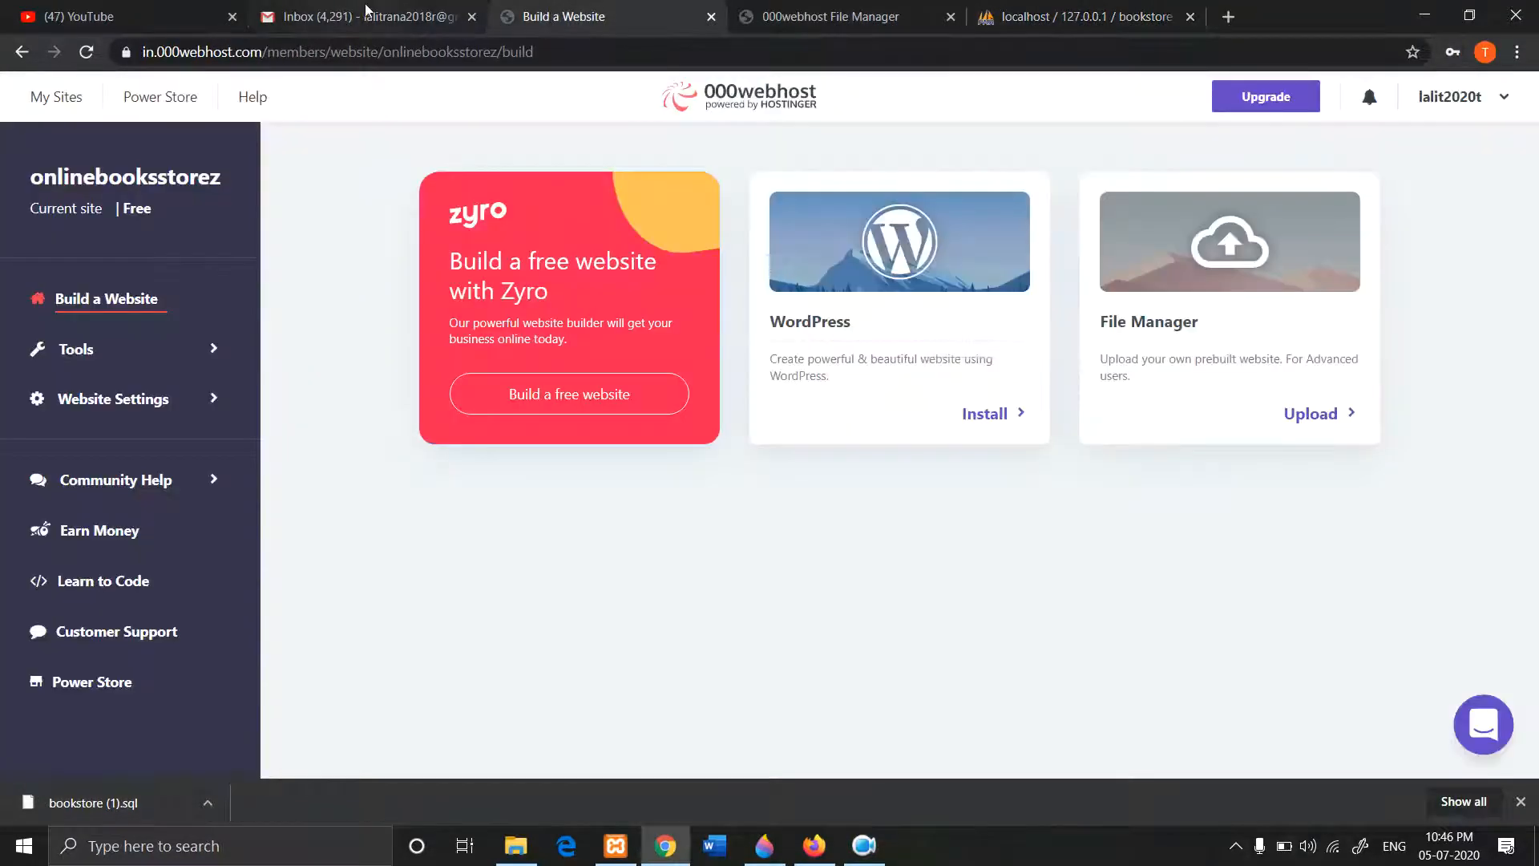
Upload bookstore.zip (13.7 MB) from the computer into public_html.
left_click(891, 8)
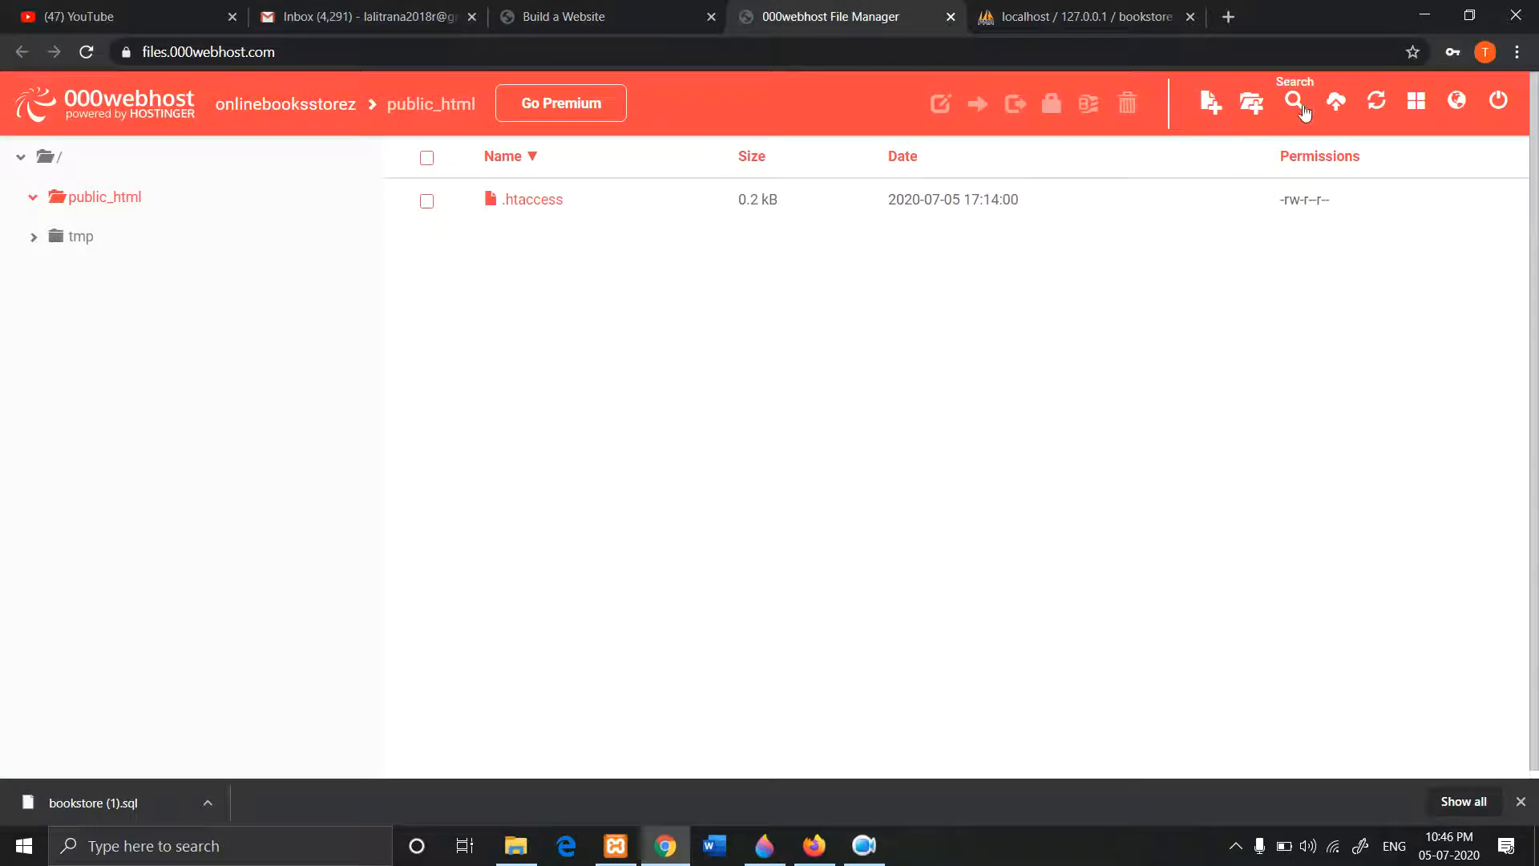
left_click(1336, 101)
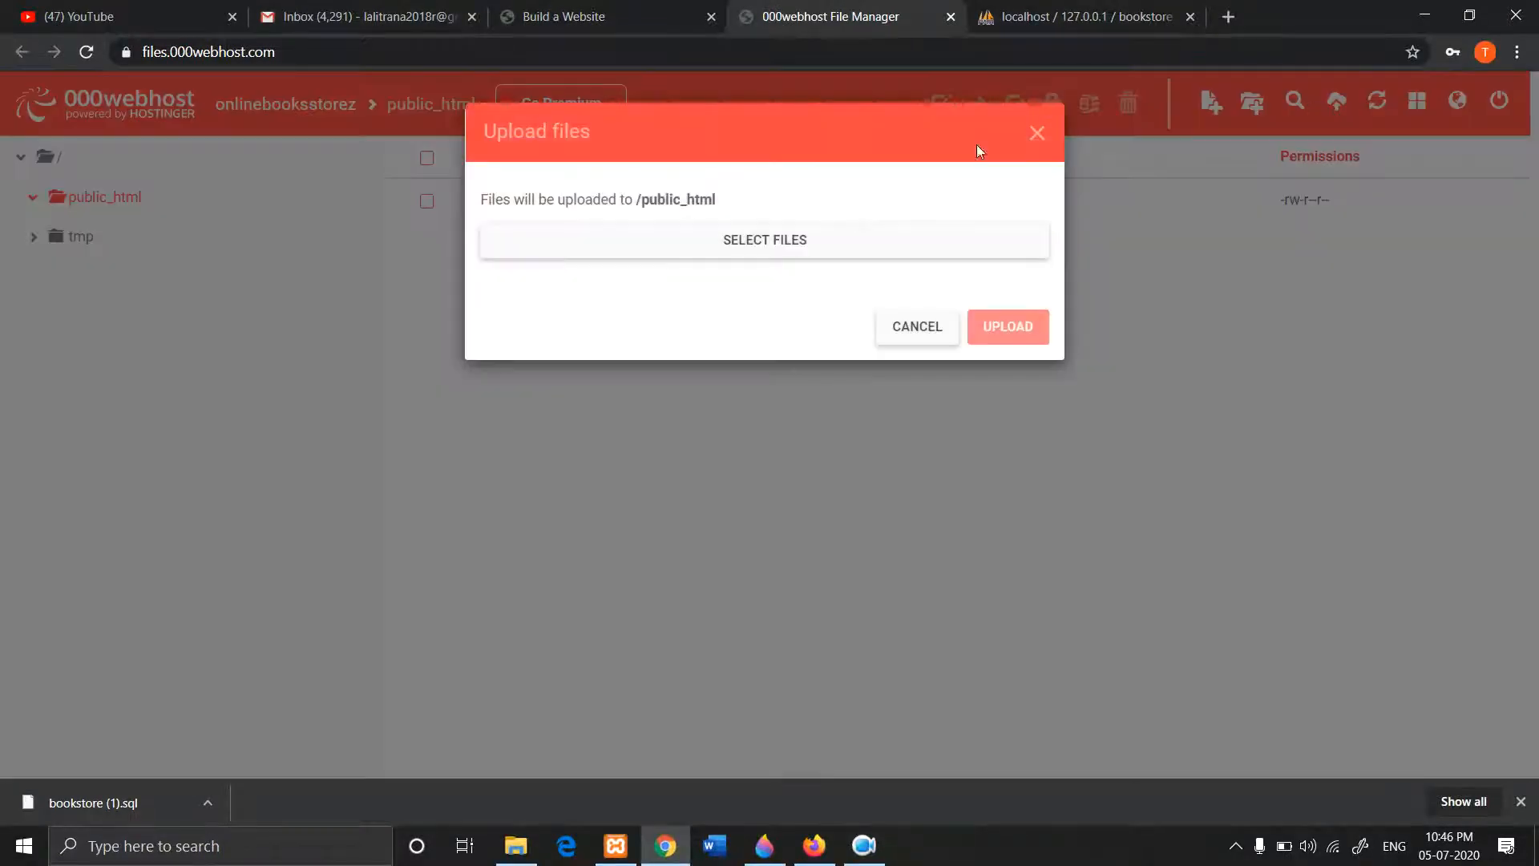
left_click(858, 253)
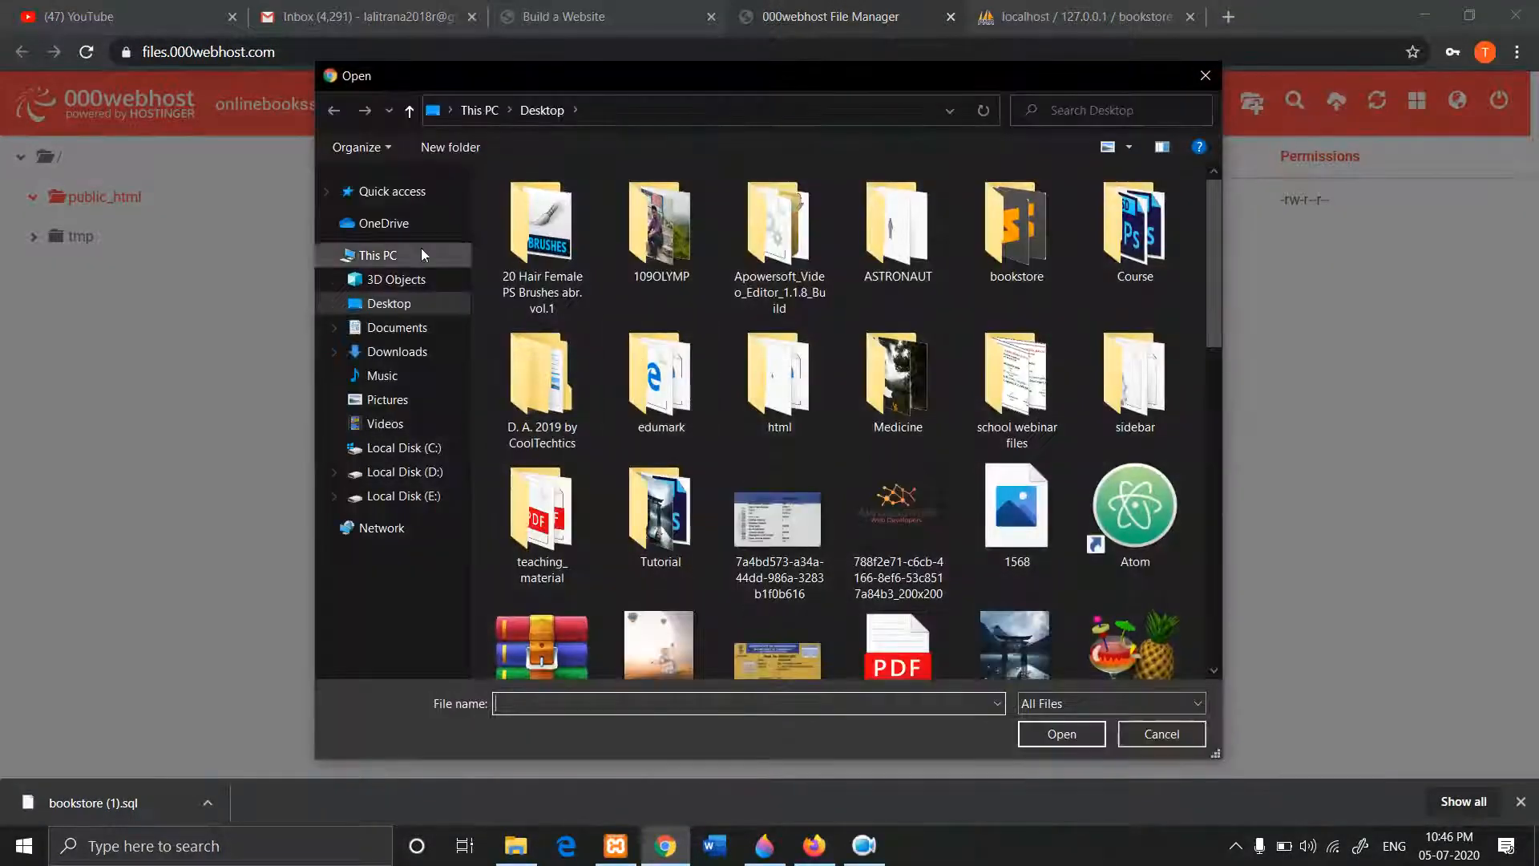
scroll(753, 414, "down", 5)
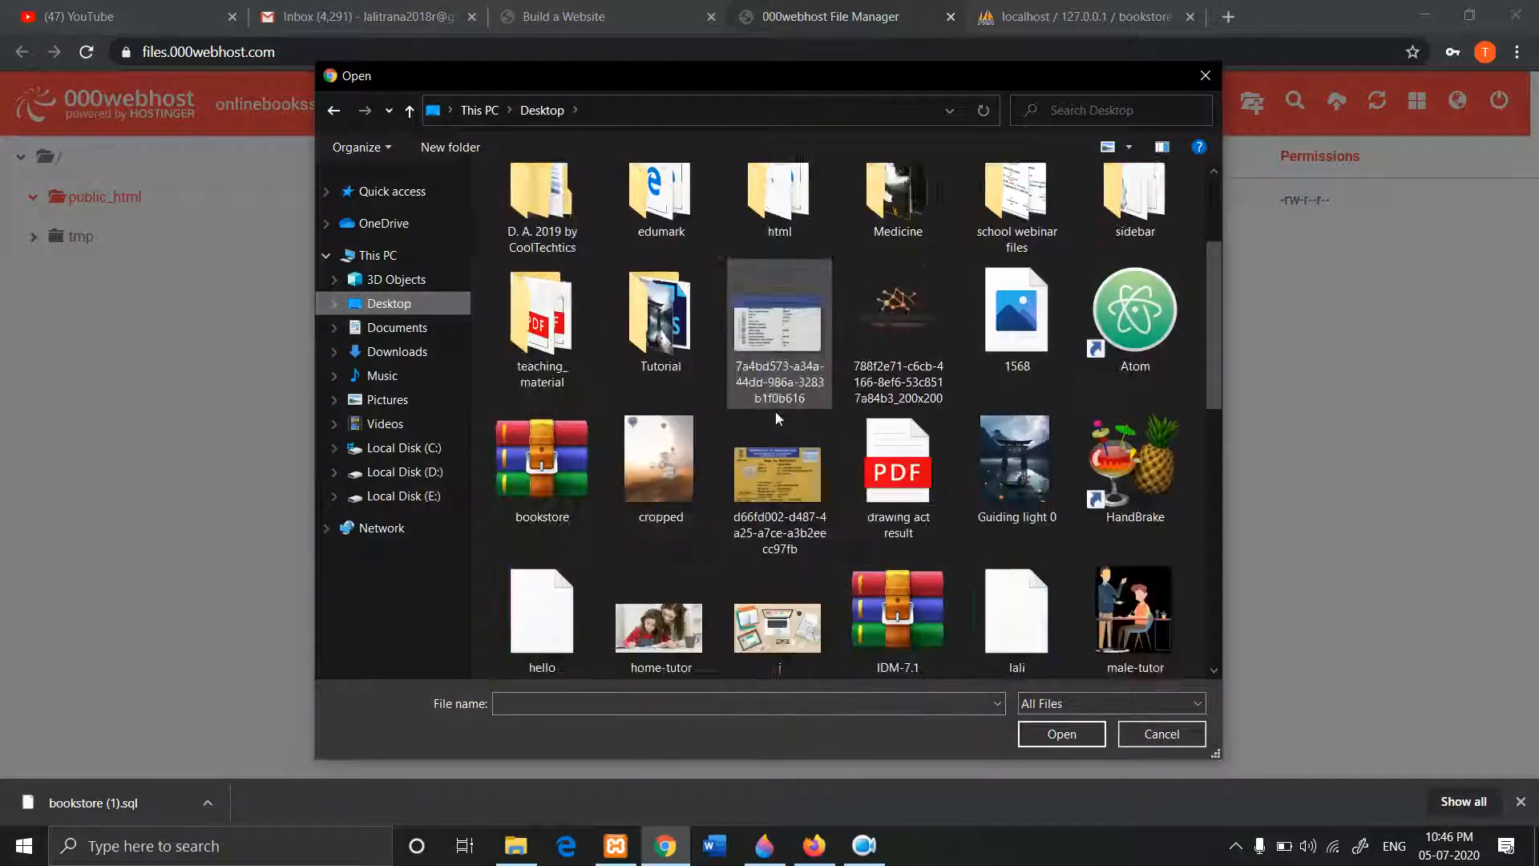
double_click(551, 210)
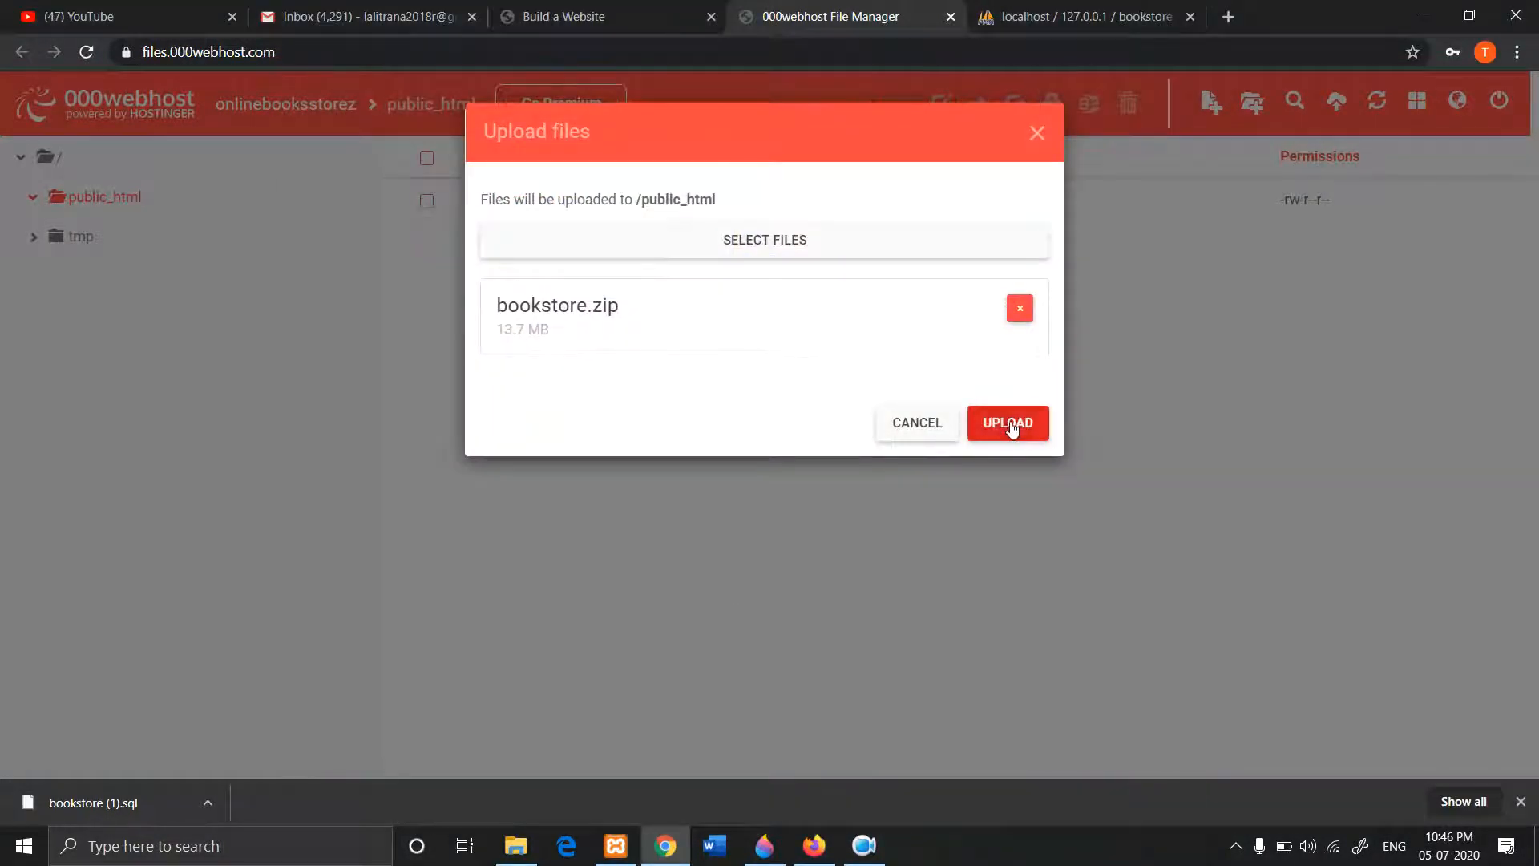
left_click(1009, 425)
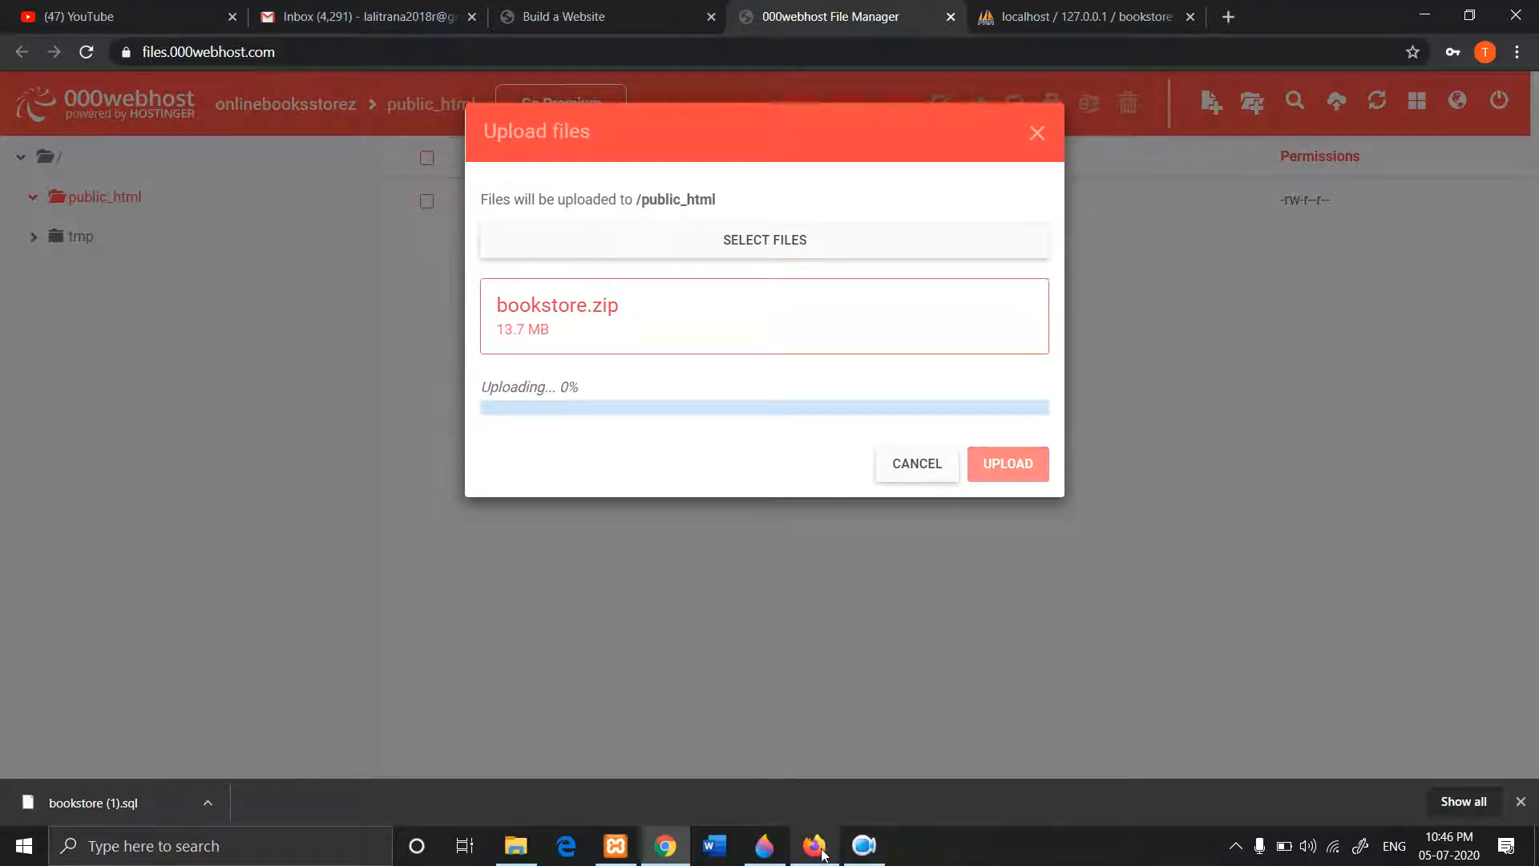
left_click(872, 846)
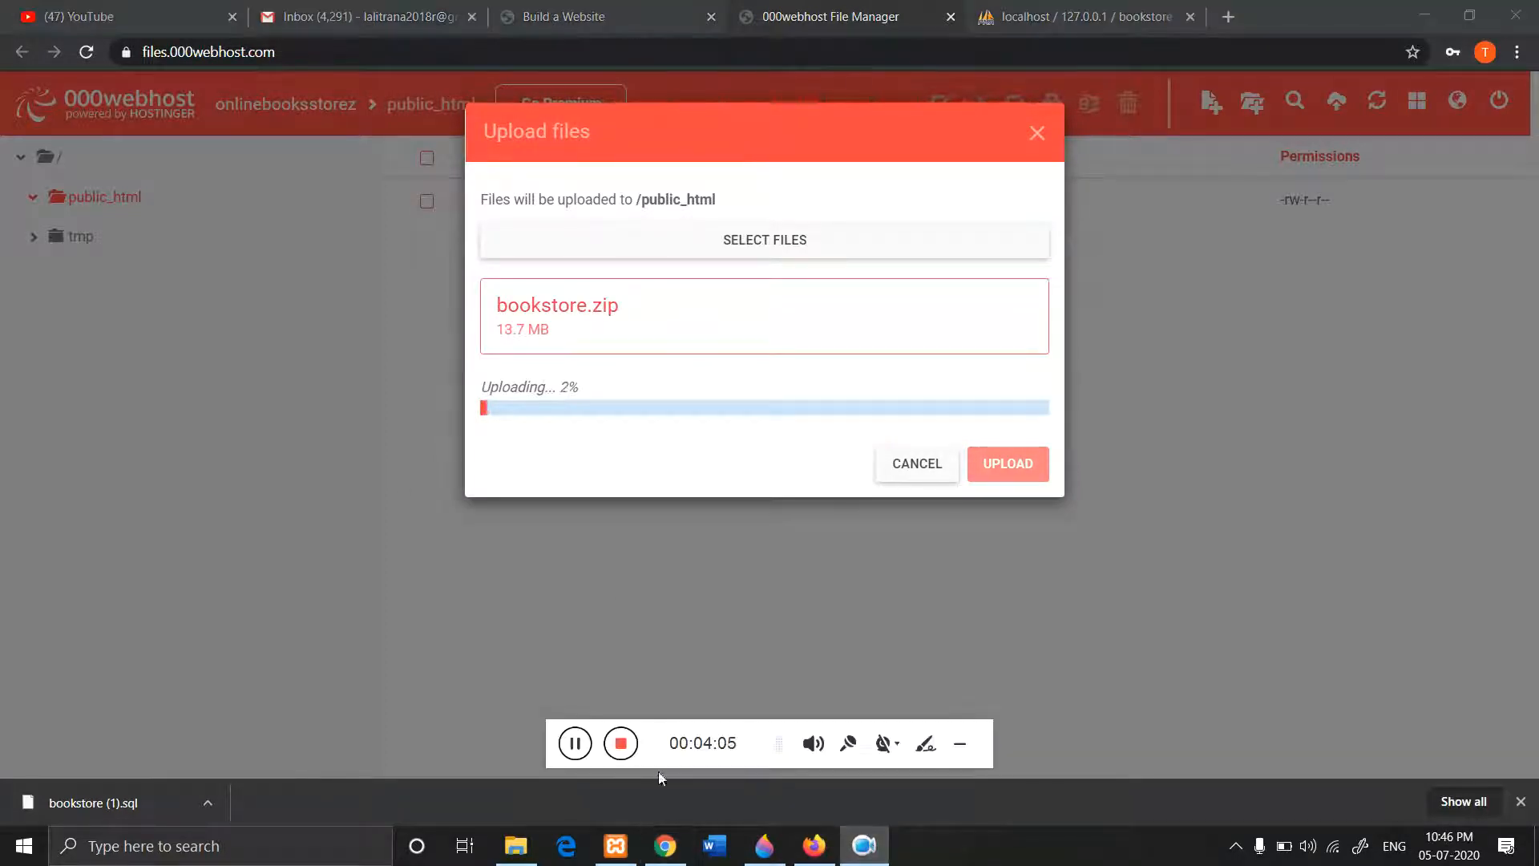
left_click(575, 743)
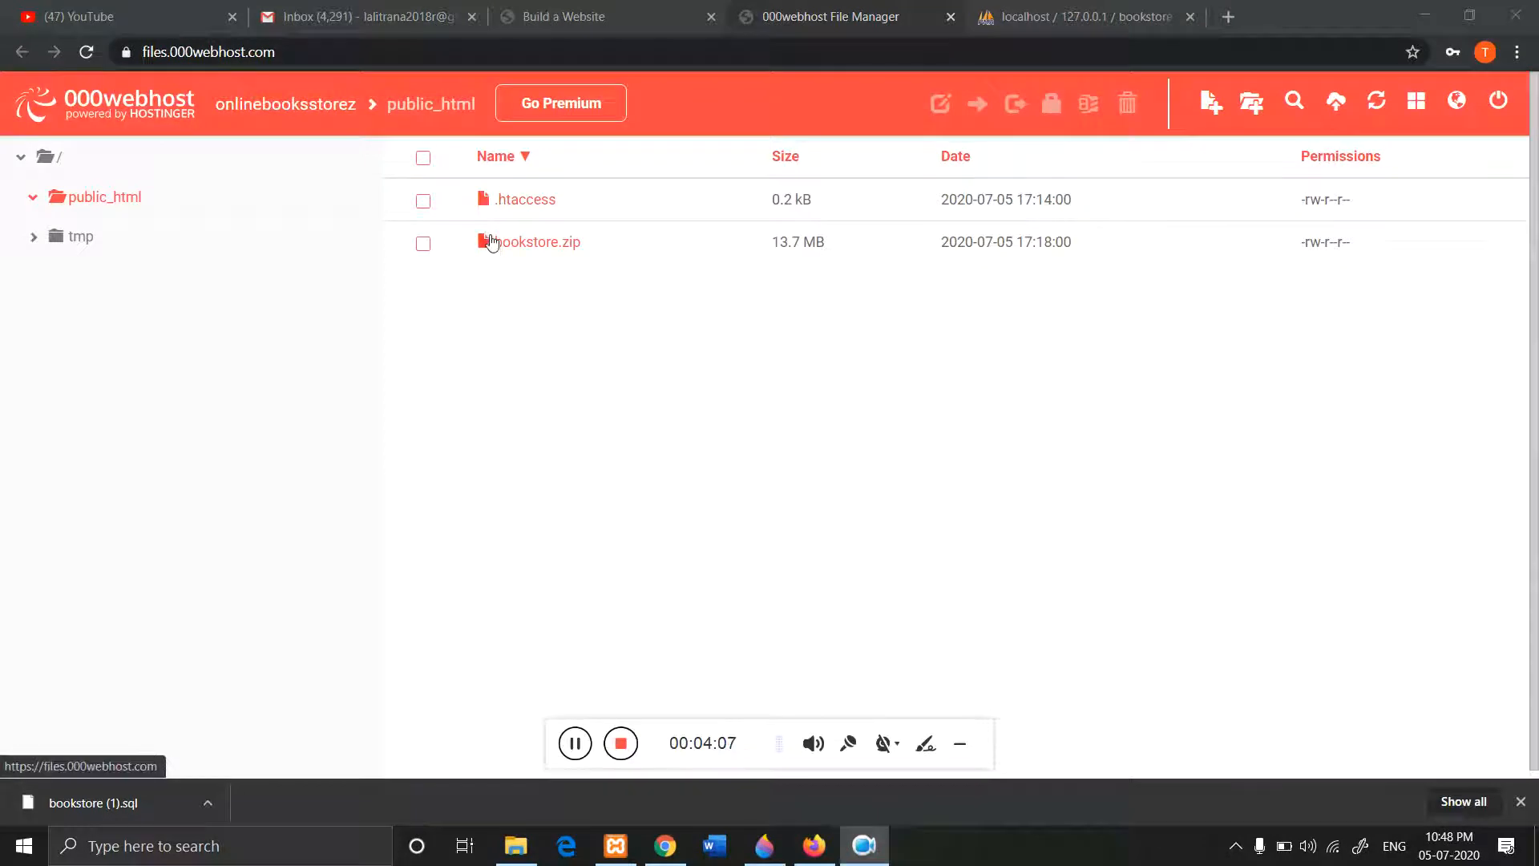
Extract bookstore.zip into a folder named bookstore and open that folder.
left_click(425, 245)
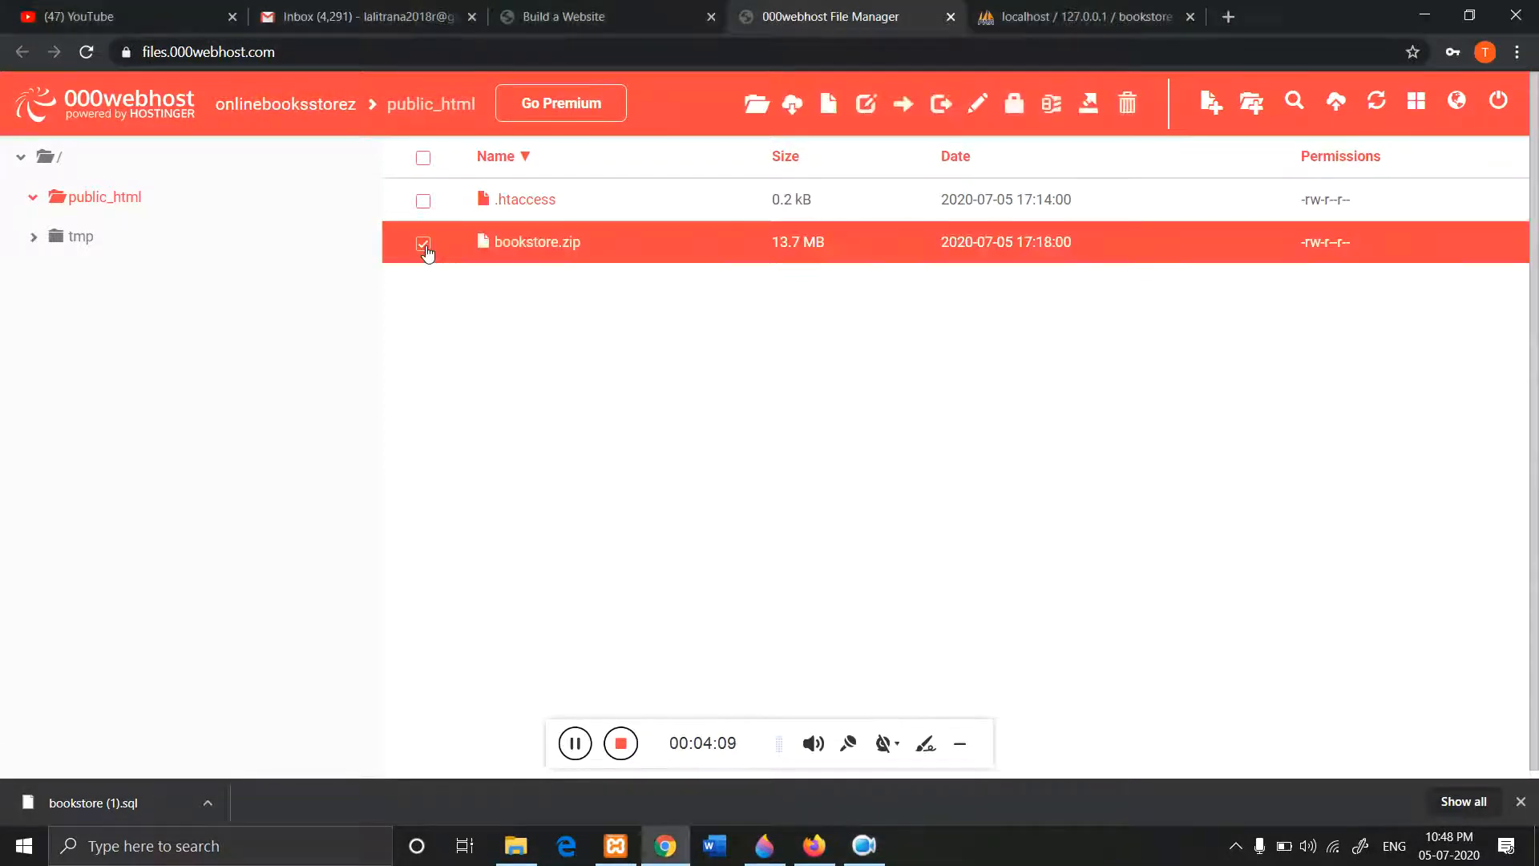
left_click(1089, 100)
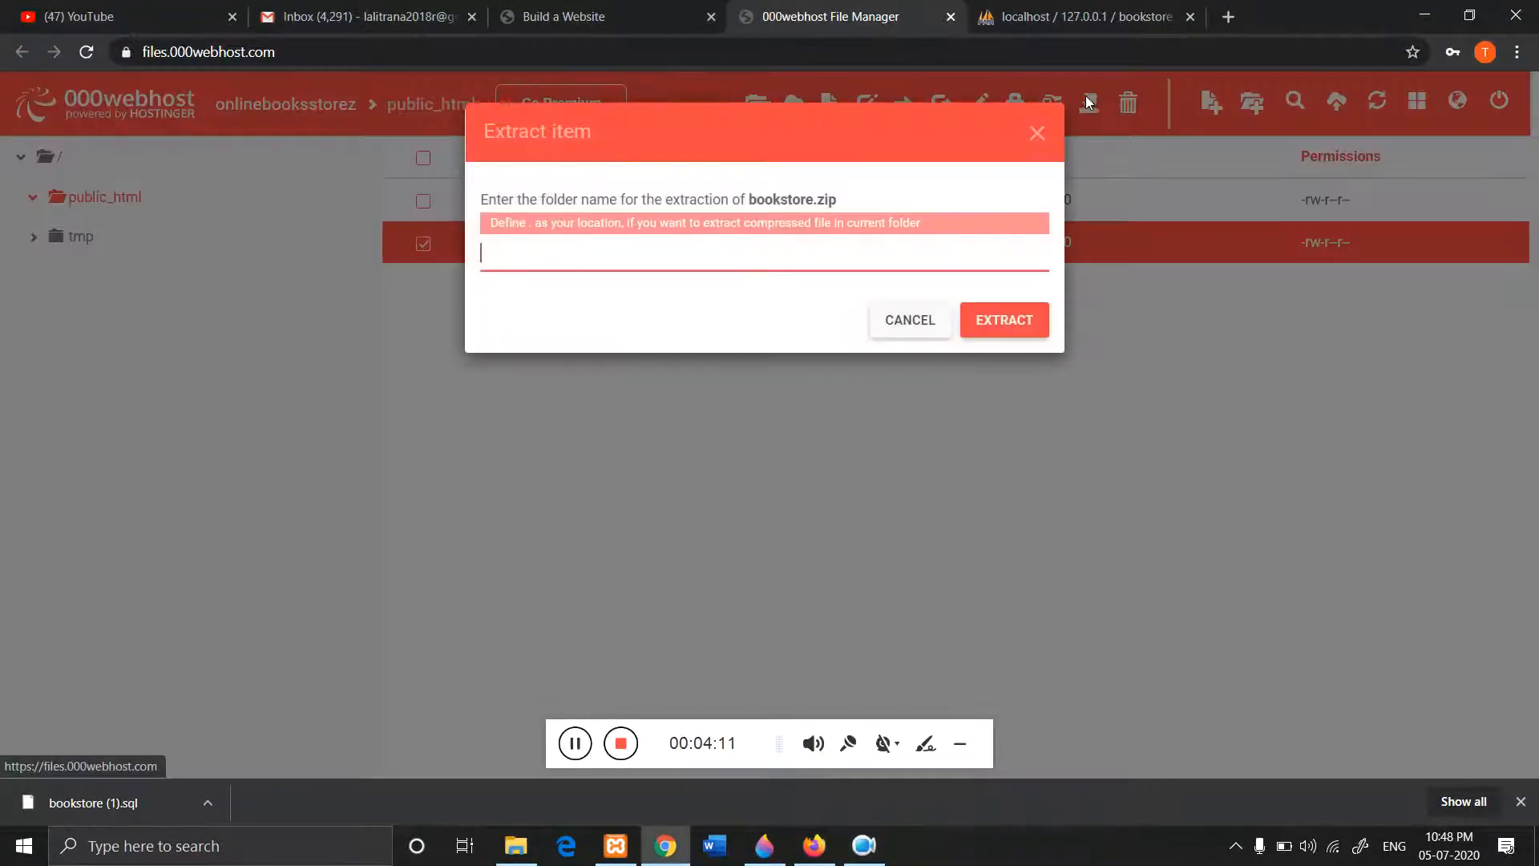
left_click(1011, 323)
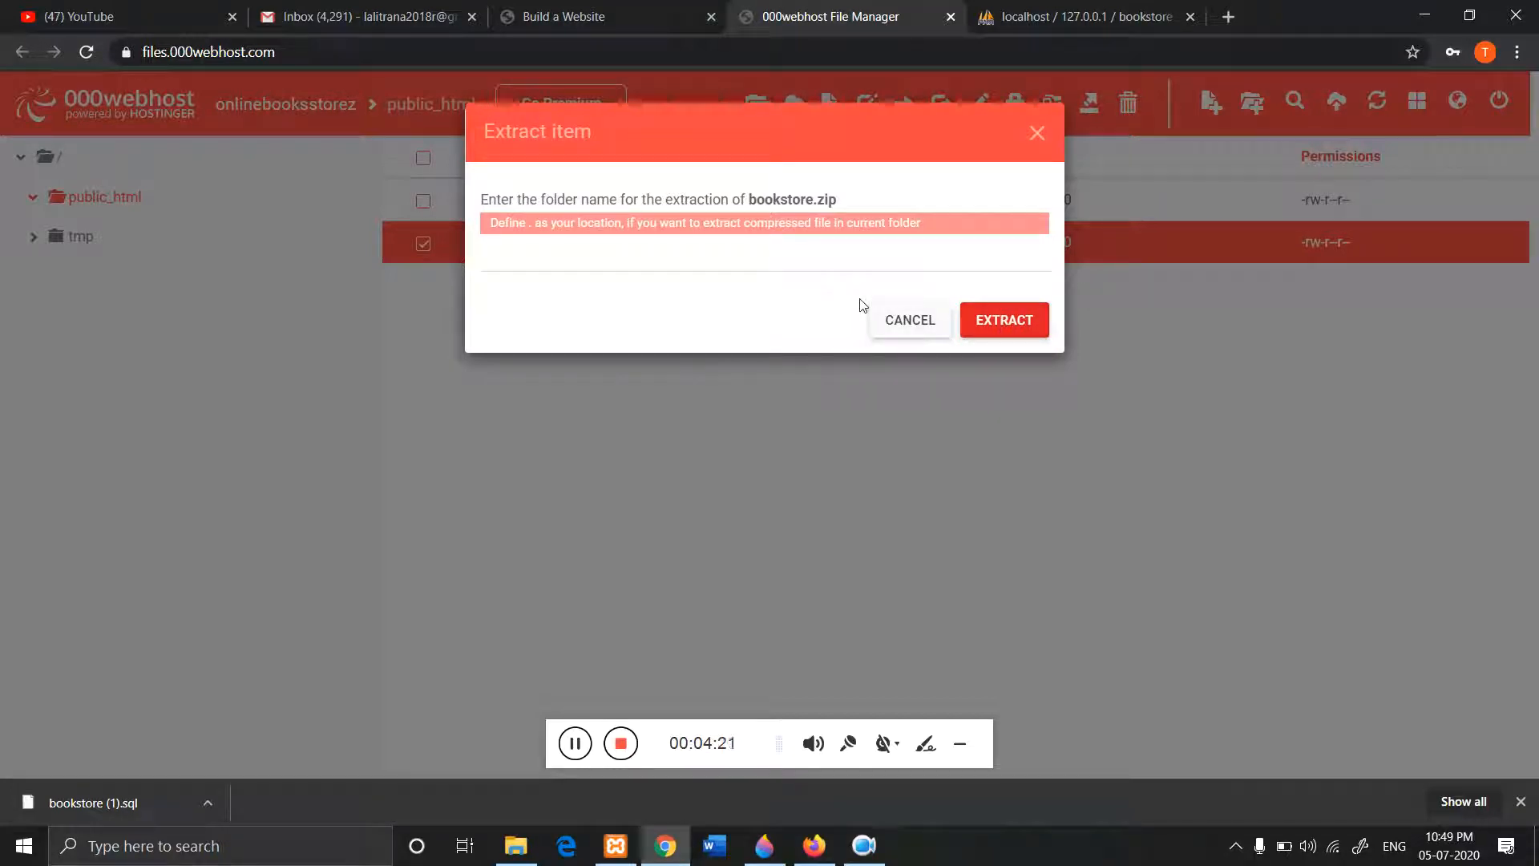
left_click(574, 747)
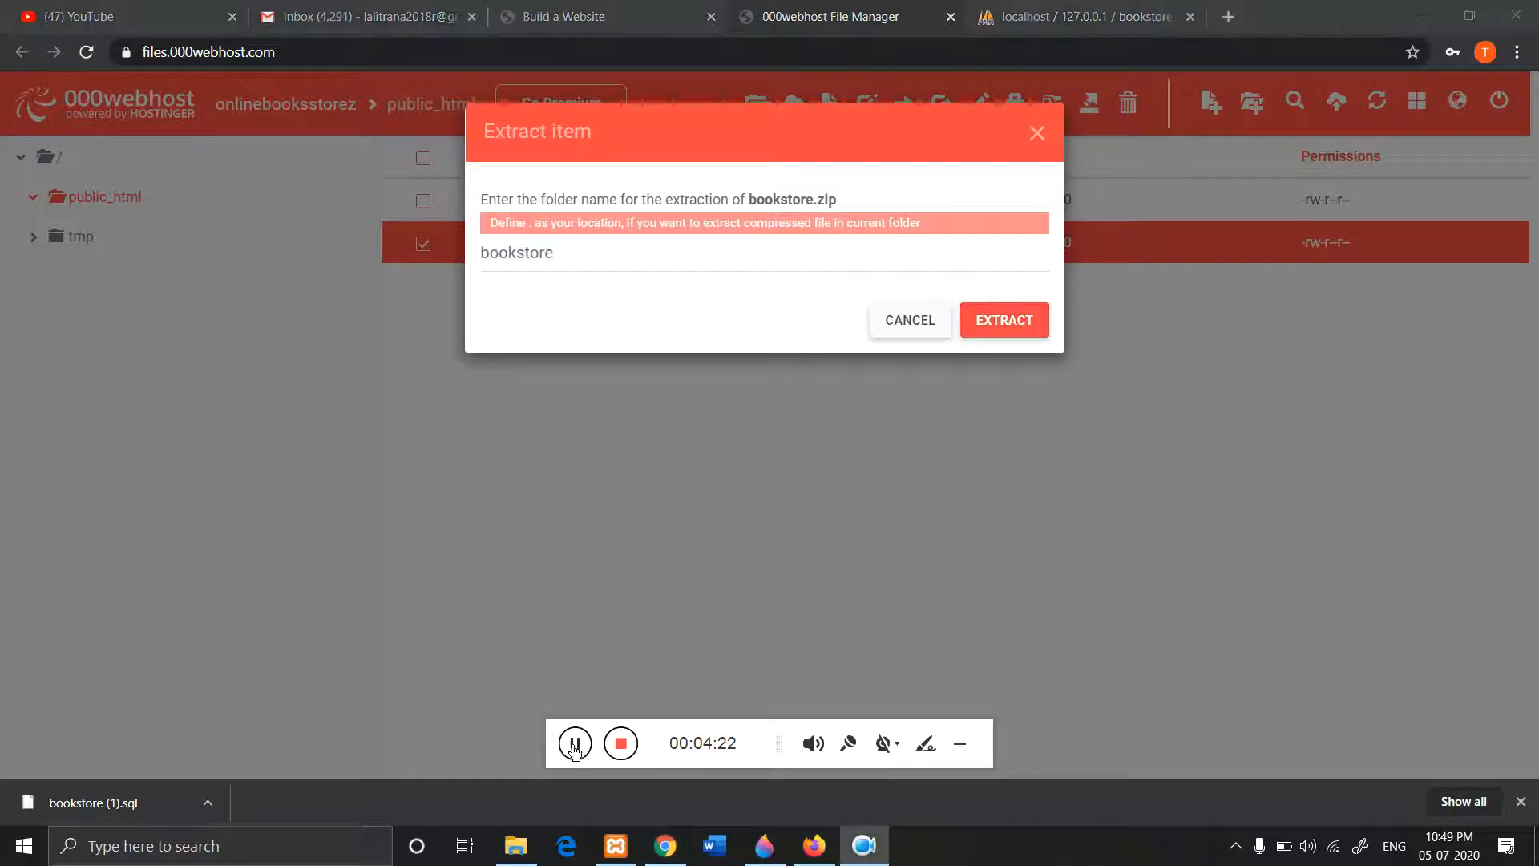
left_click(1006, 323)
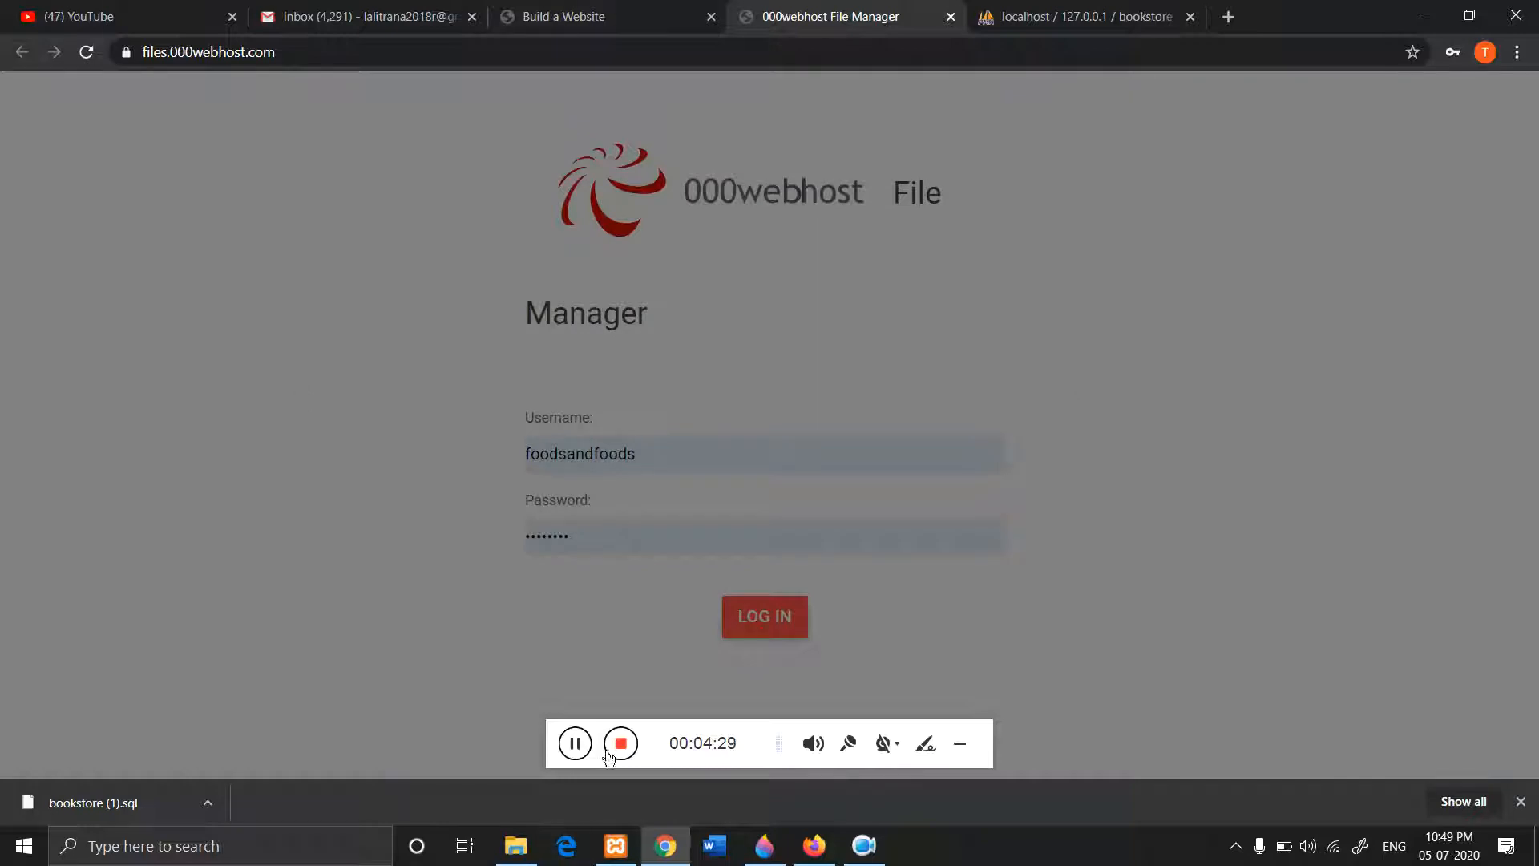
left_click(574, 743)
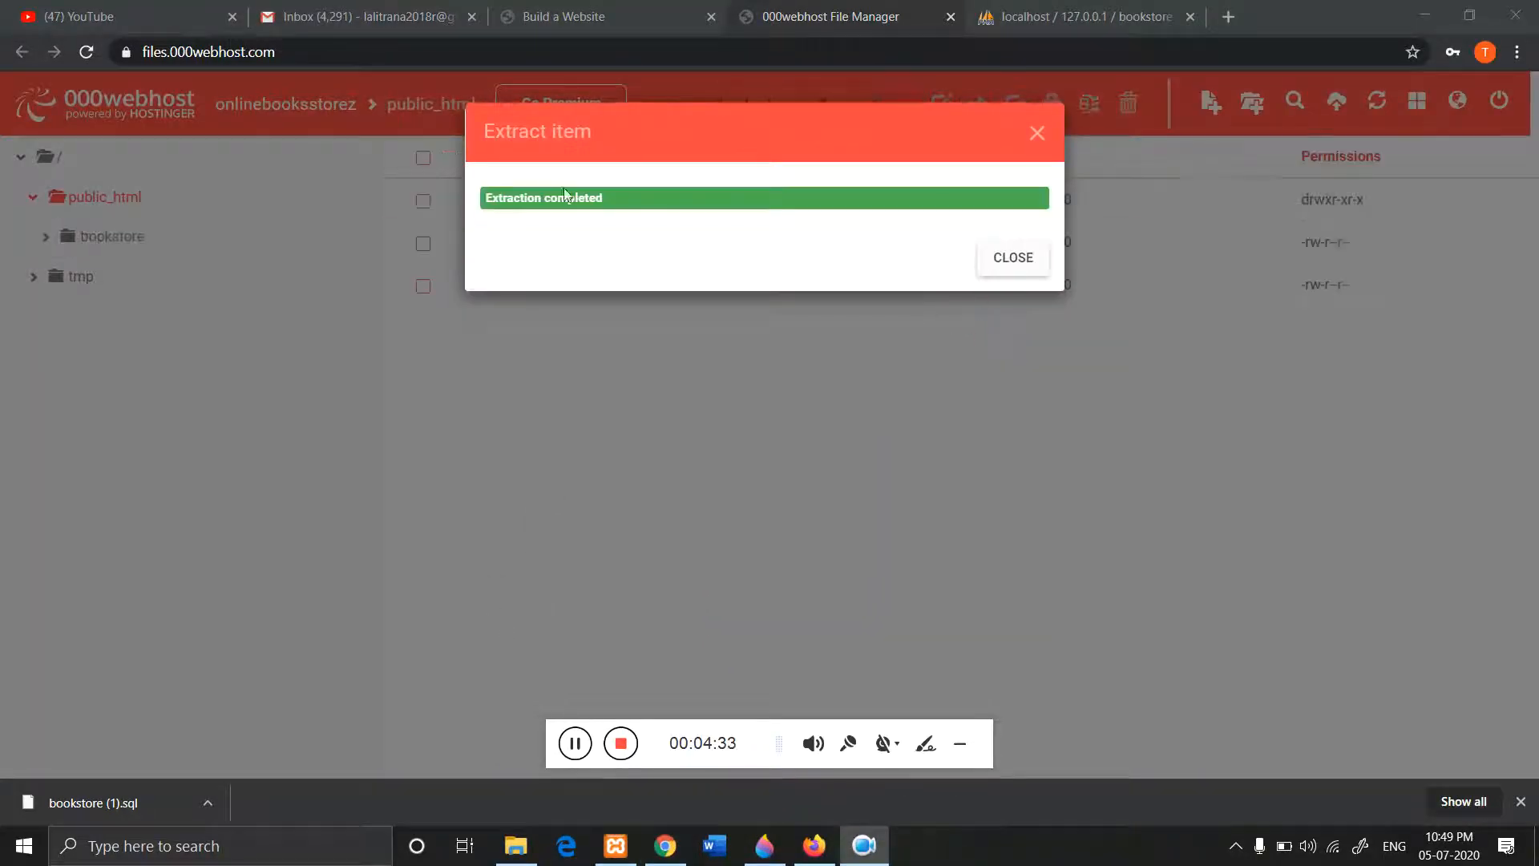
left_click(1030, 259)
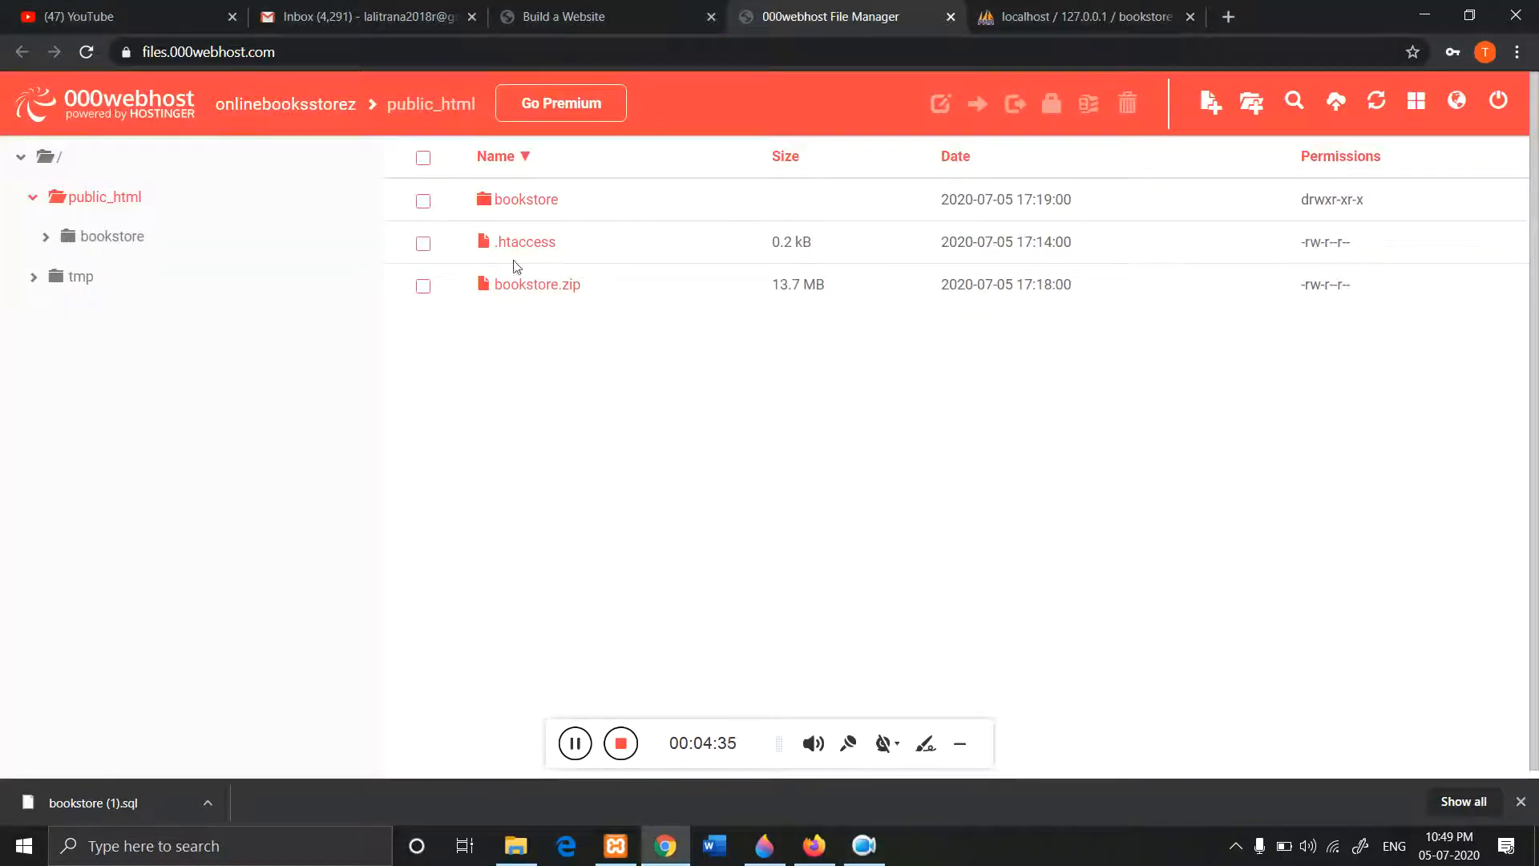
double_click(522, 203)
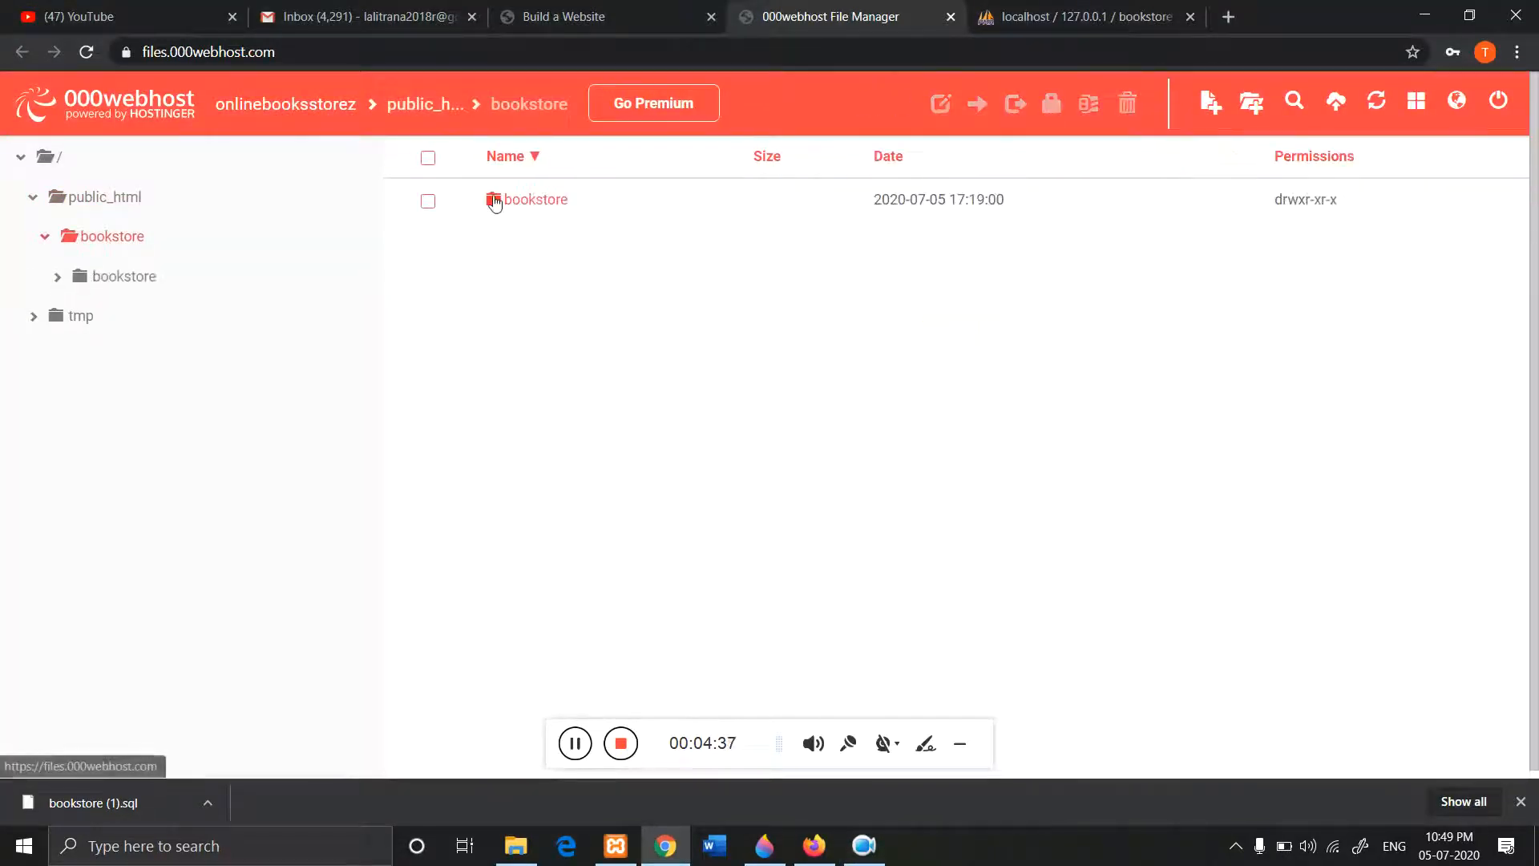
Select all 65 items in bookstore/bookstore and move them into public_html.
double_click(493, 202)
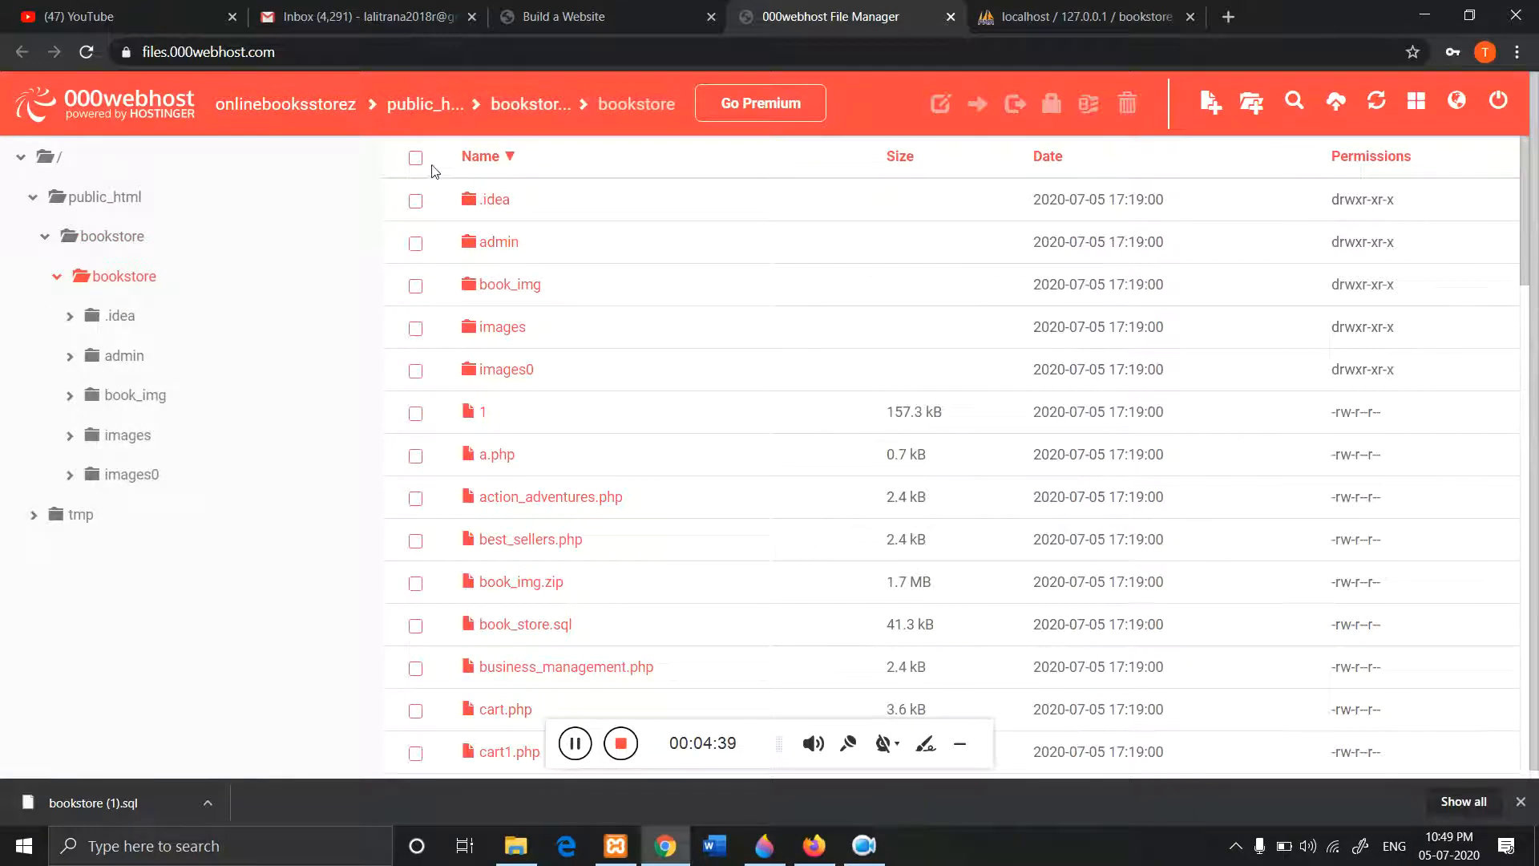
left_click(415, 159)
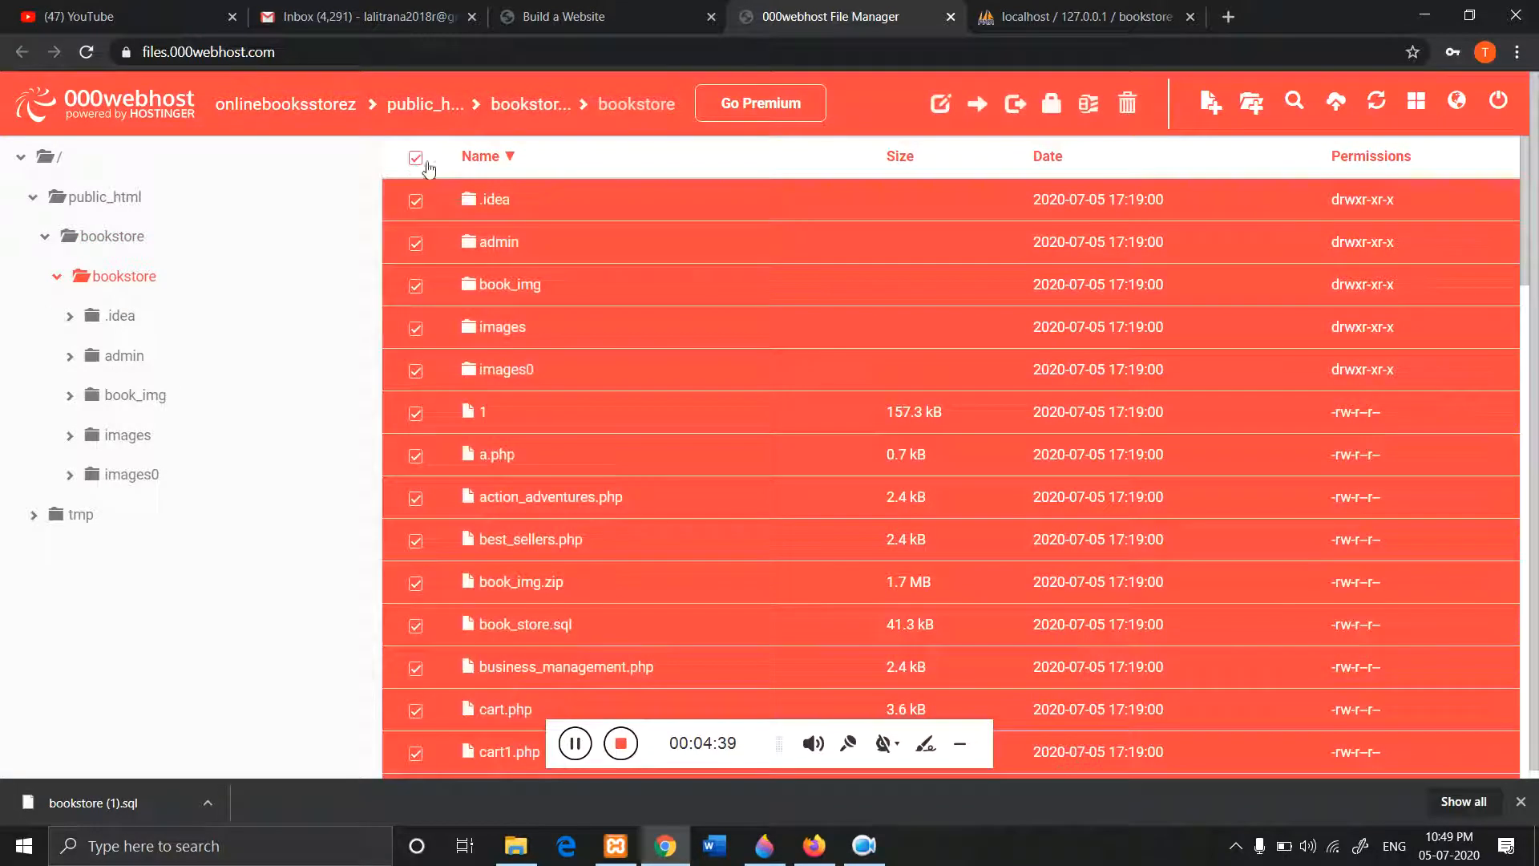
left_click(978, 105)
left_click(826, 241)
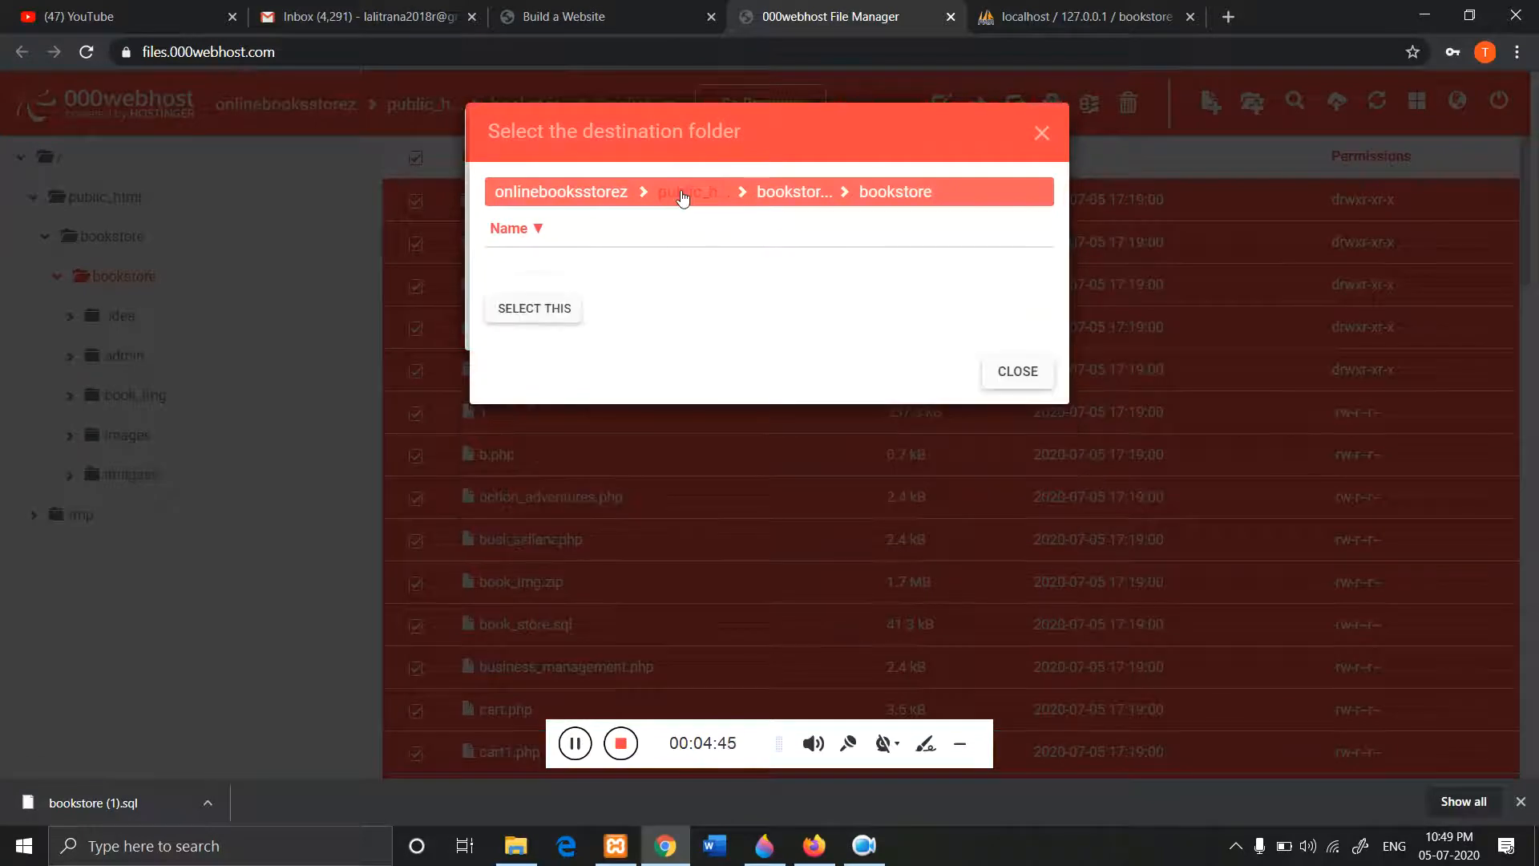
left_click(677, 195)
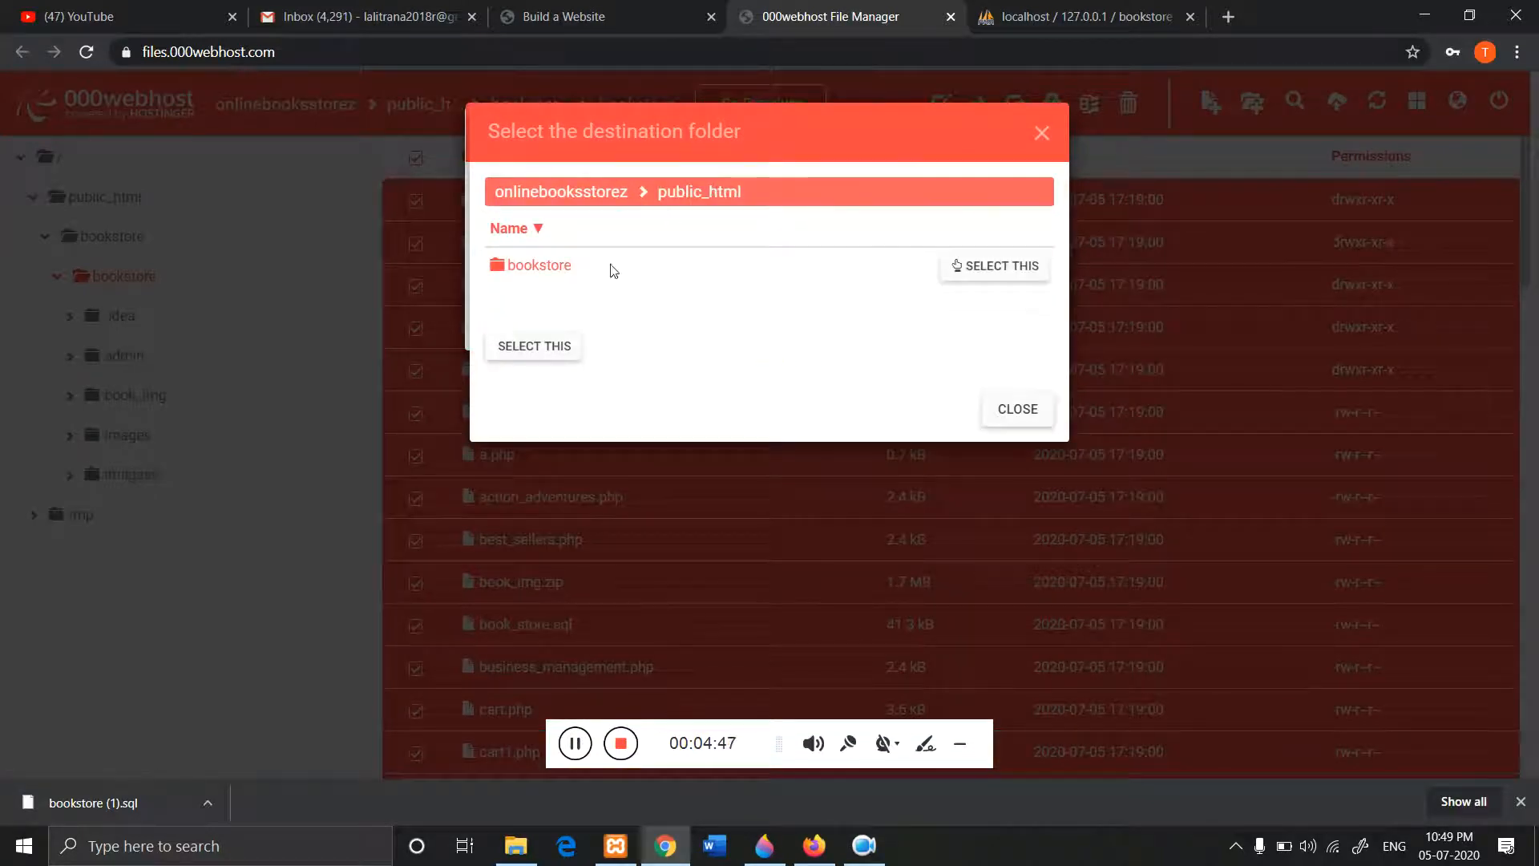
left_click(536, 350)
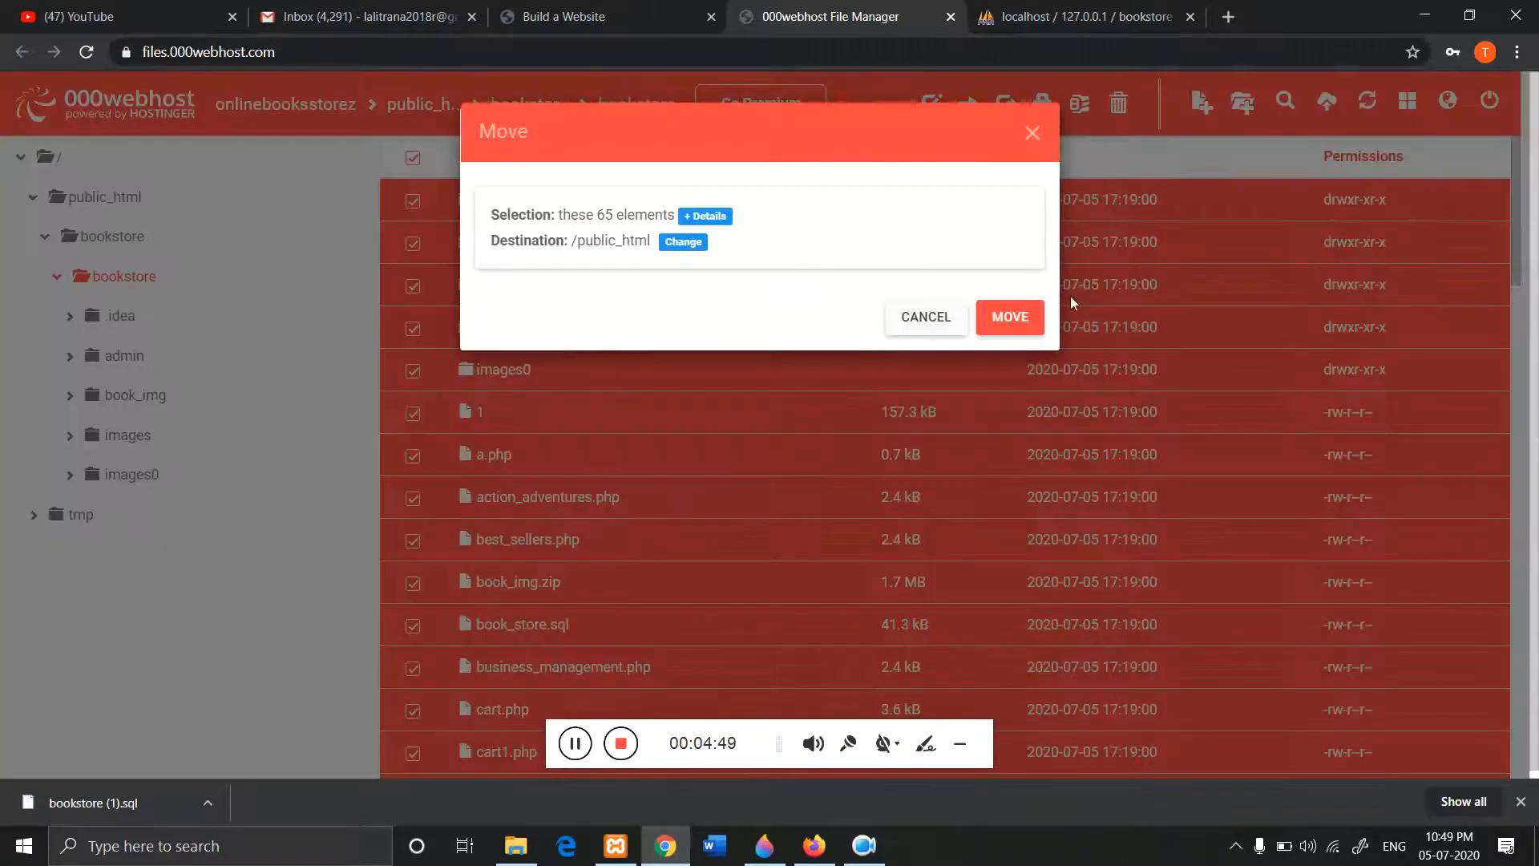
left_click(1010, 319)
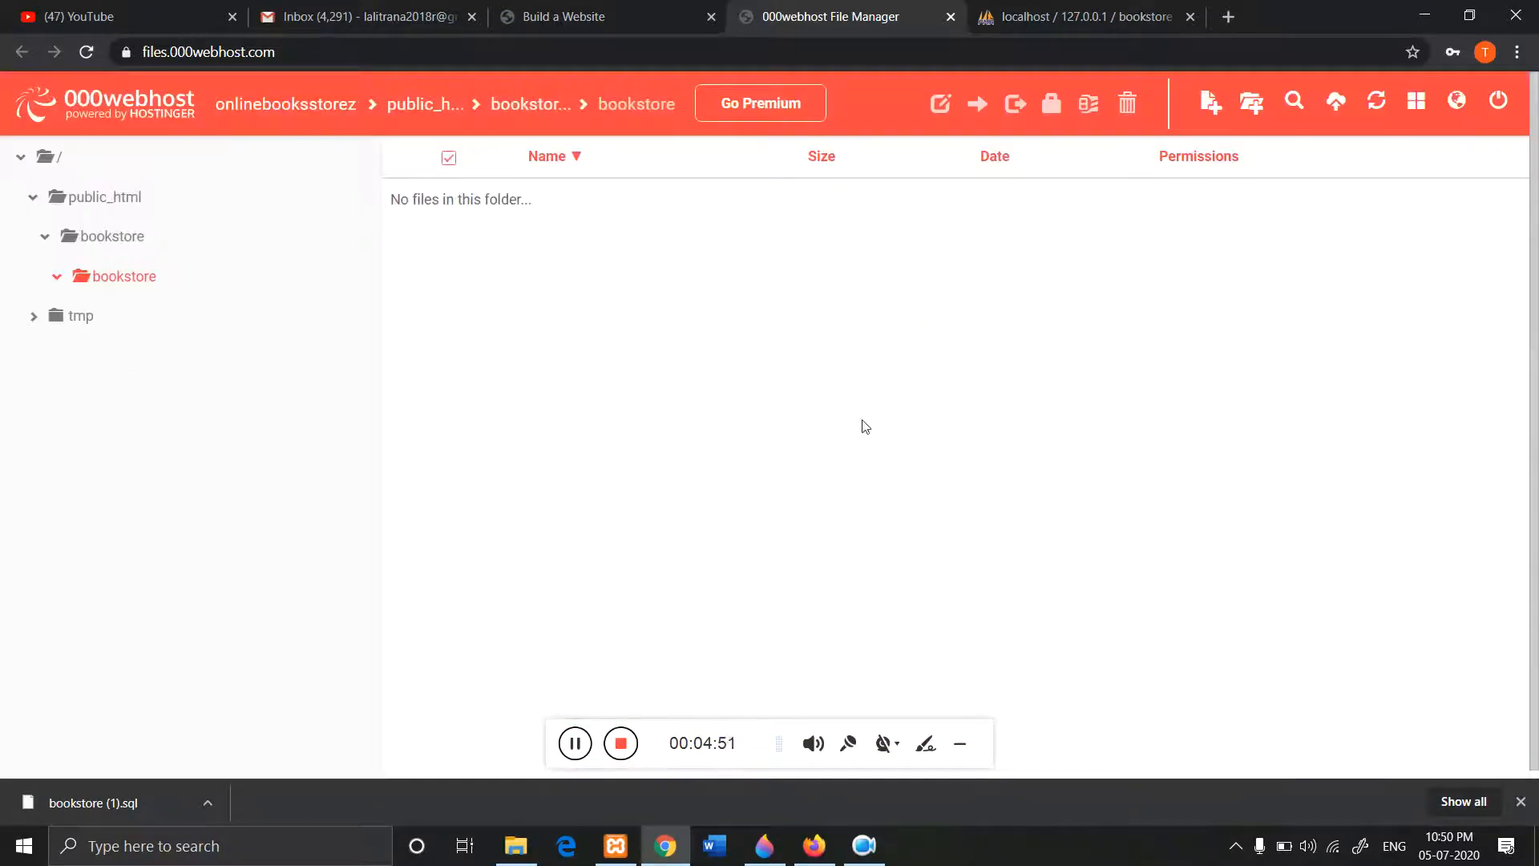
left_click(961, 748)
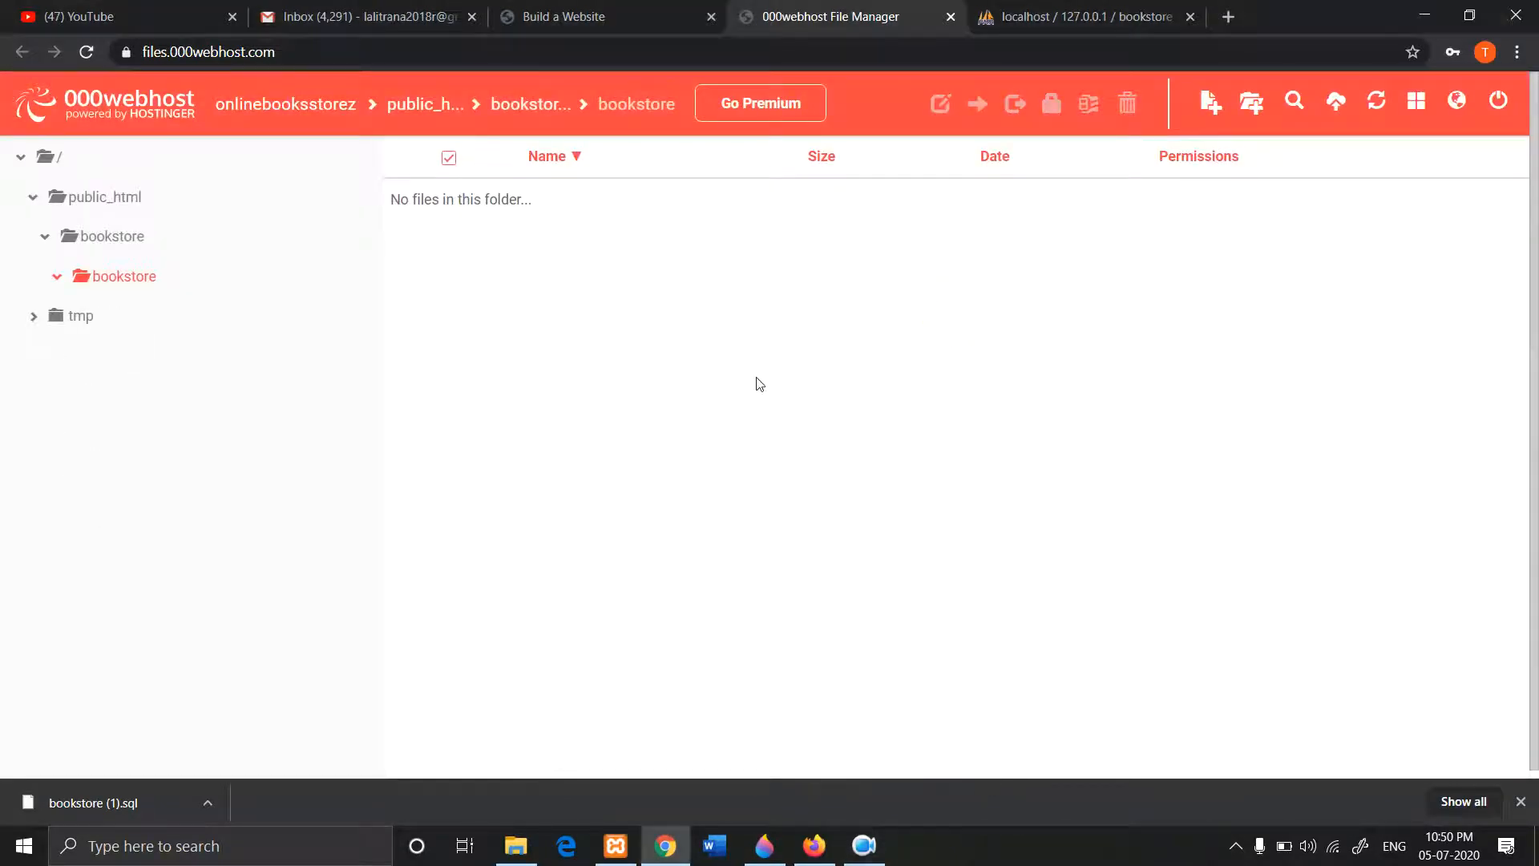
Return to public_html and review the moved project files and folders.
left_click(97, 199)
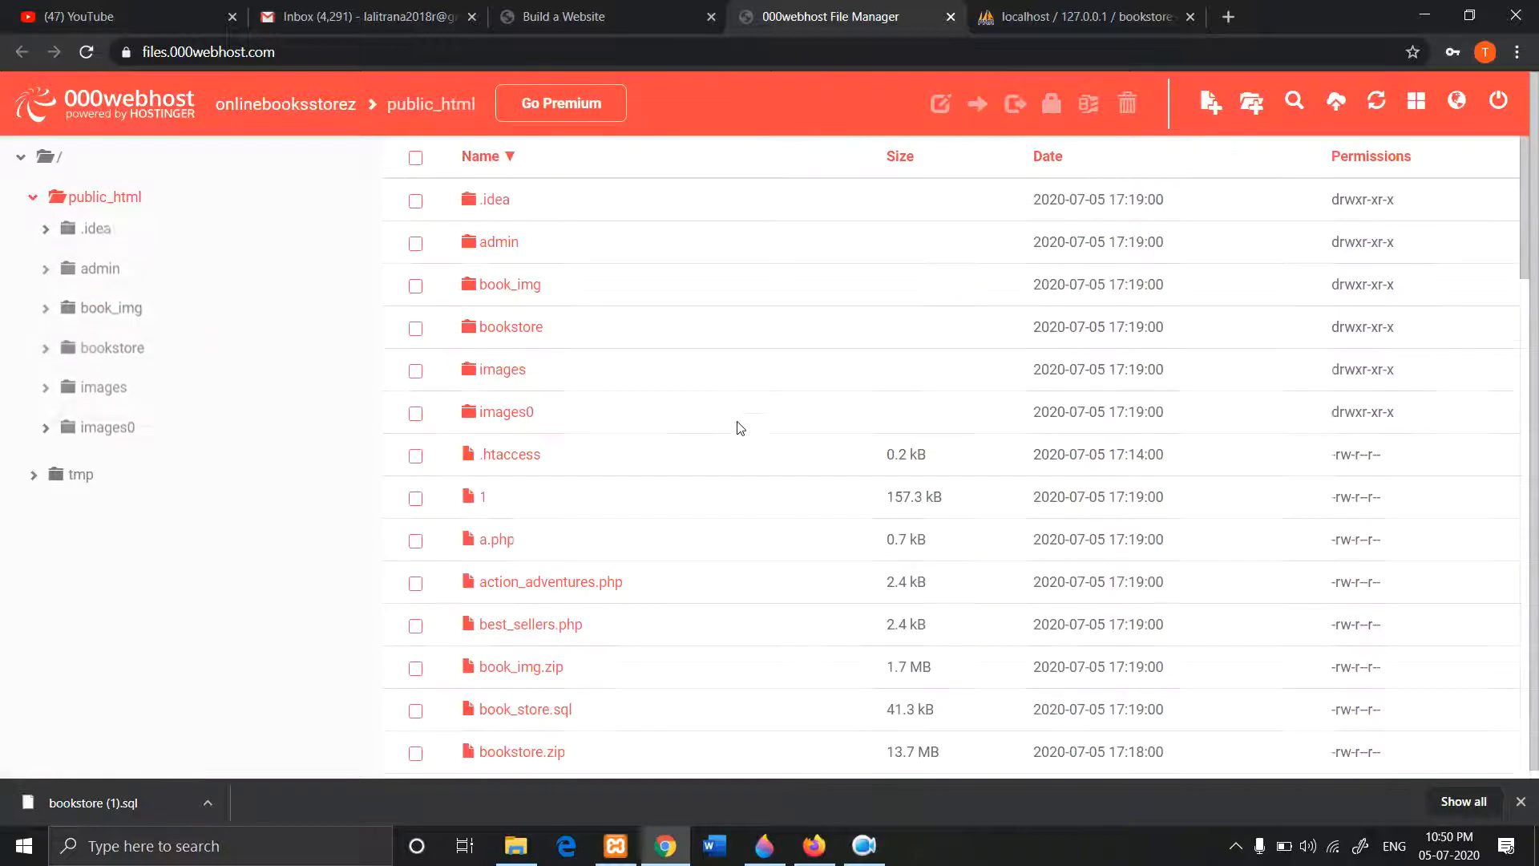
scroll(631, 388, "down", 15)
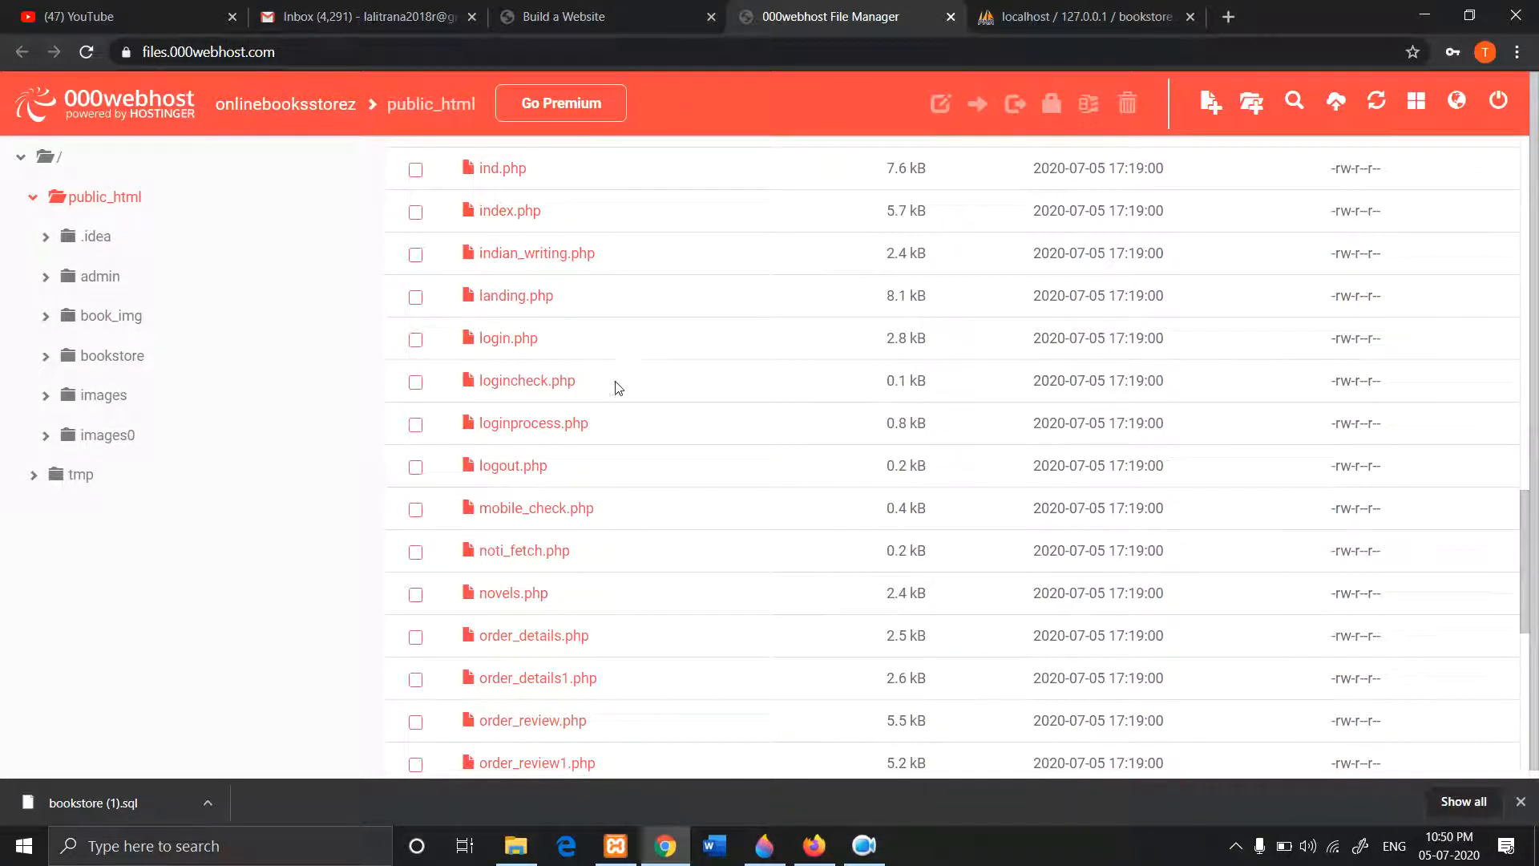
scroll(658, 496, "down", 6)
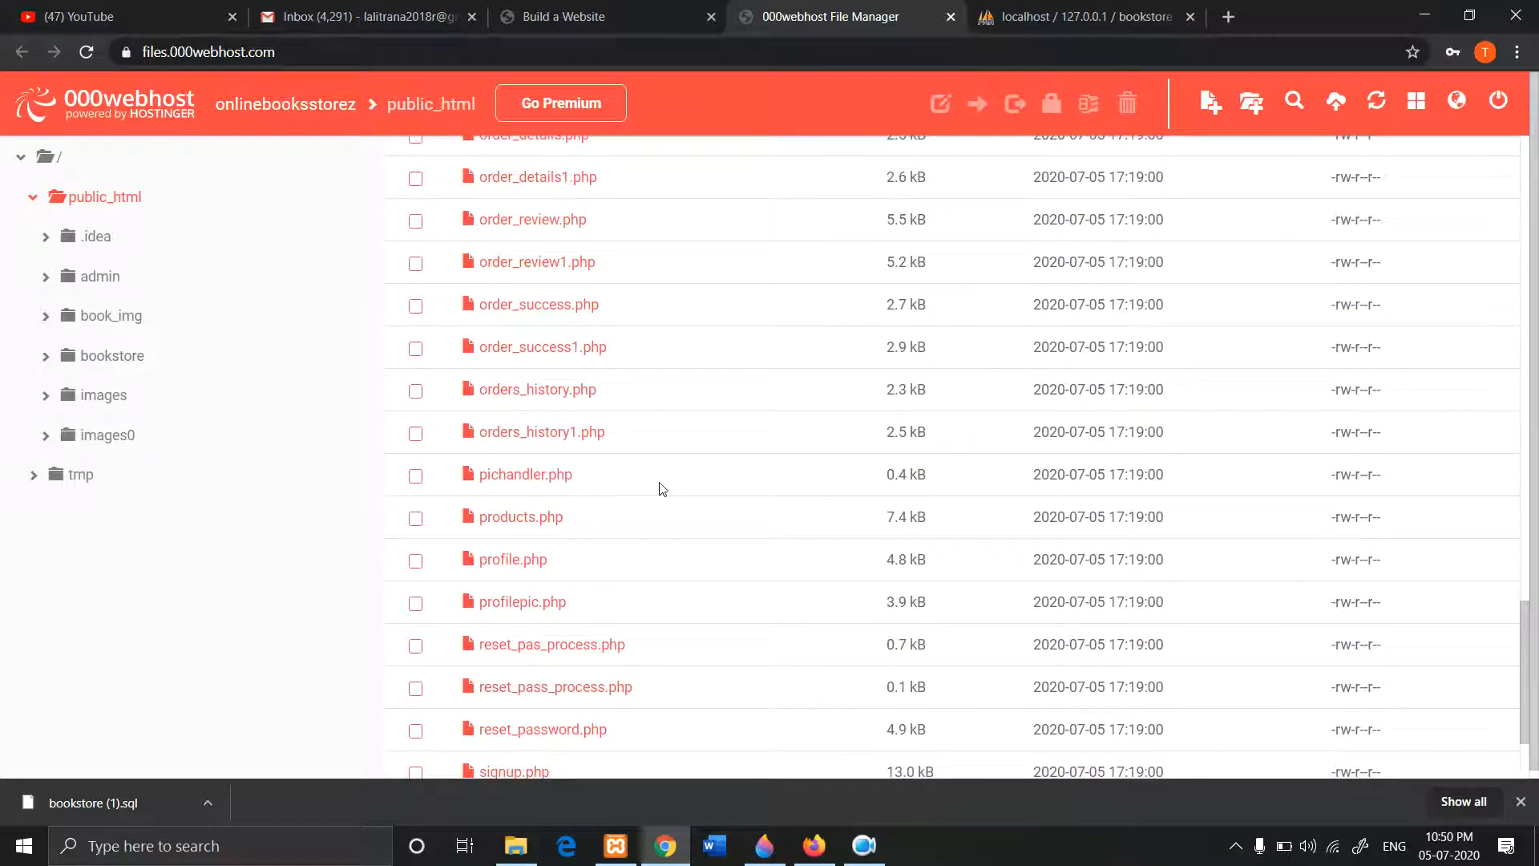
scroll(662, 479, "down", 2)
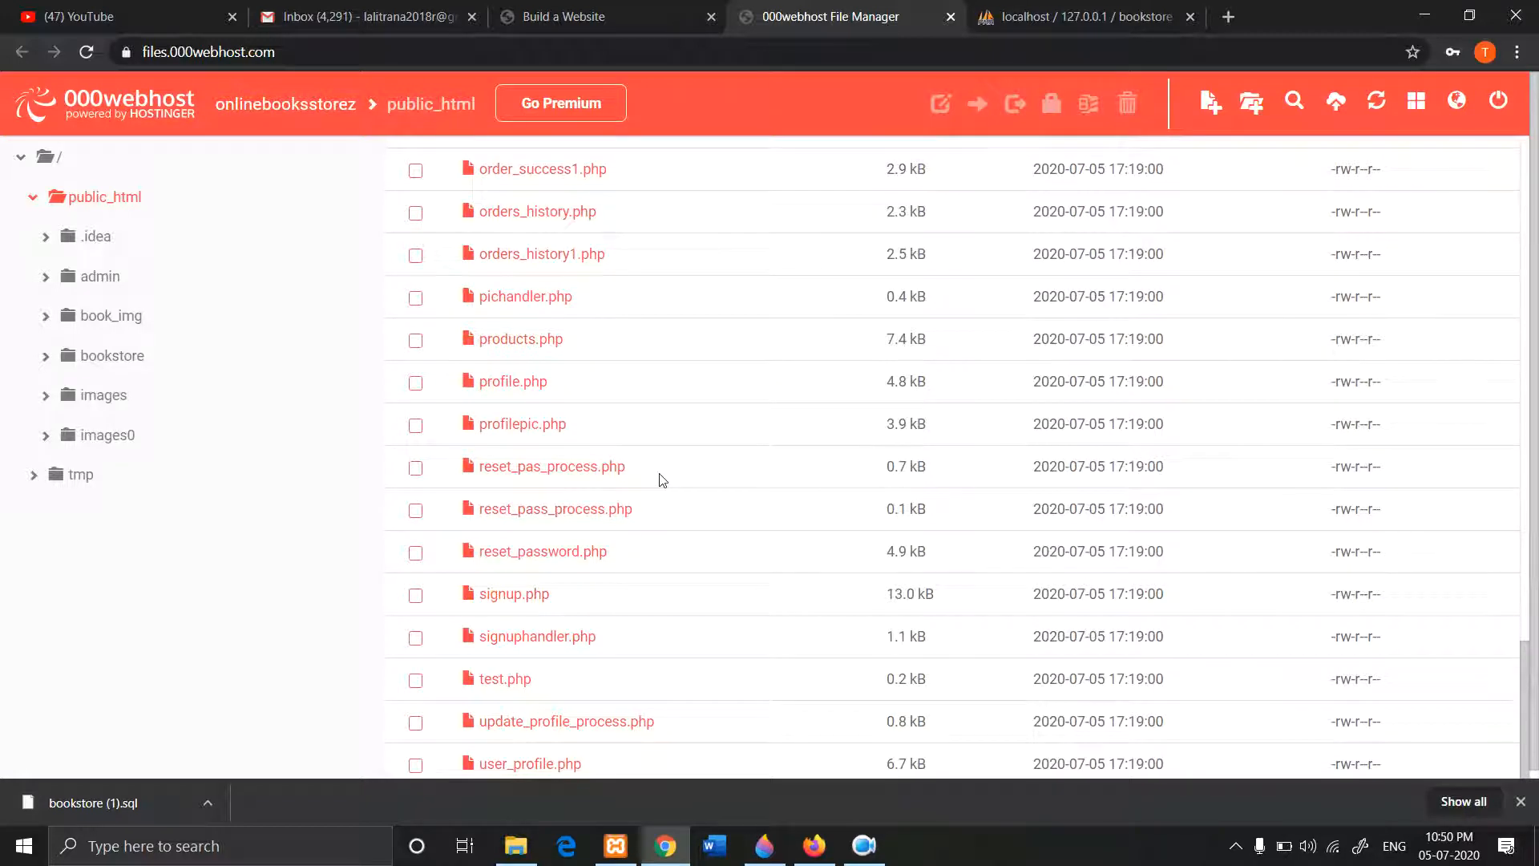
scroll(663, 479, "up", 20)
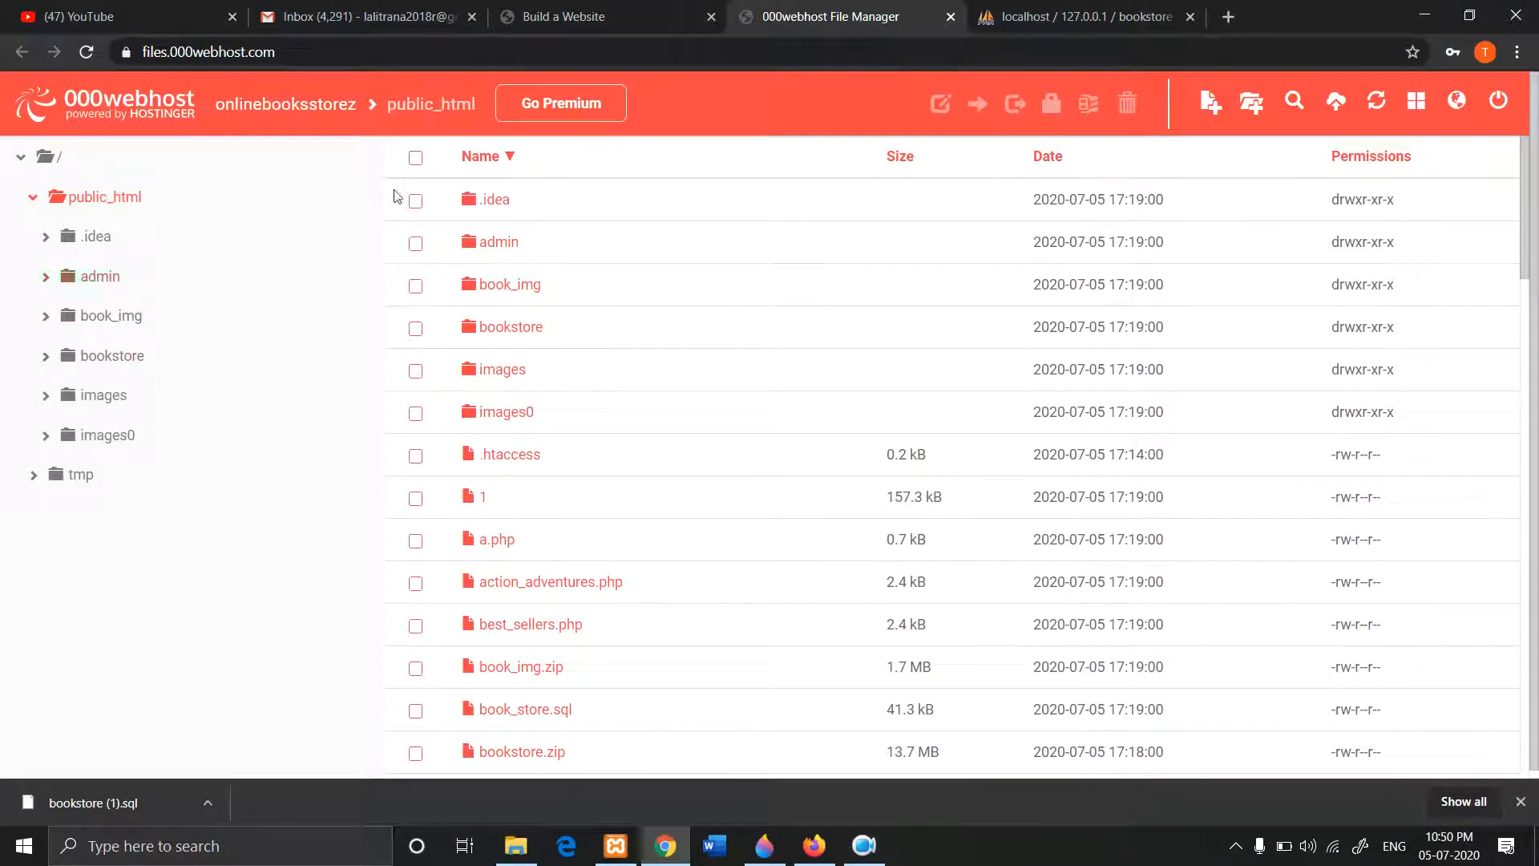
Open Database Manager for onlinebooksstorez from the Tools section of the Build a Website page.
left_click(571, 15)
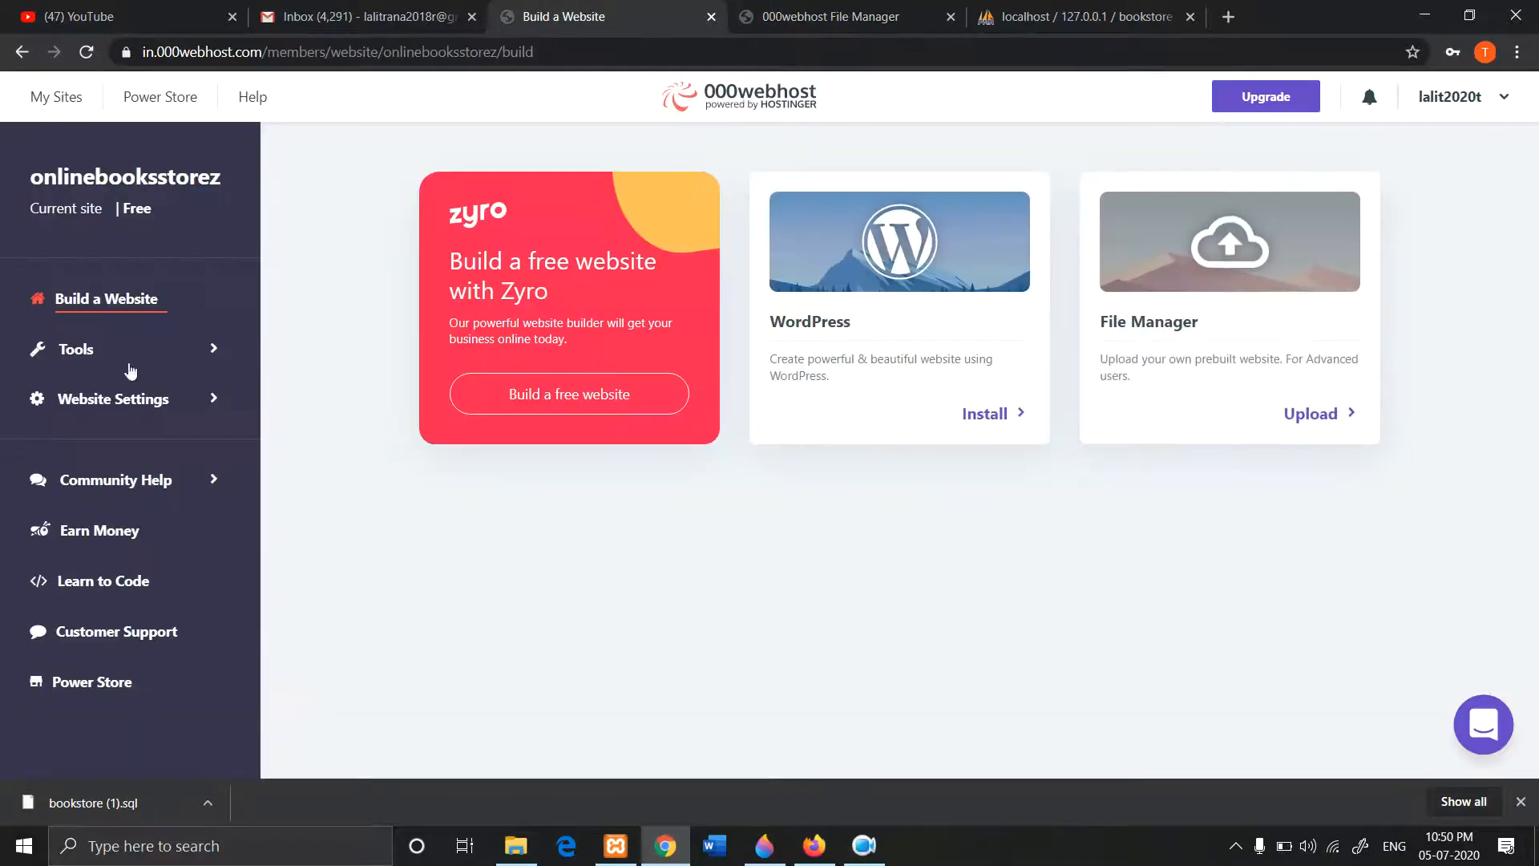
left_click(104, 352)
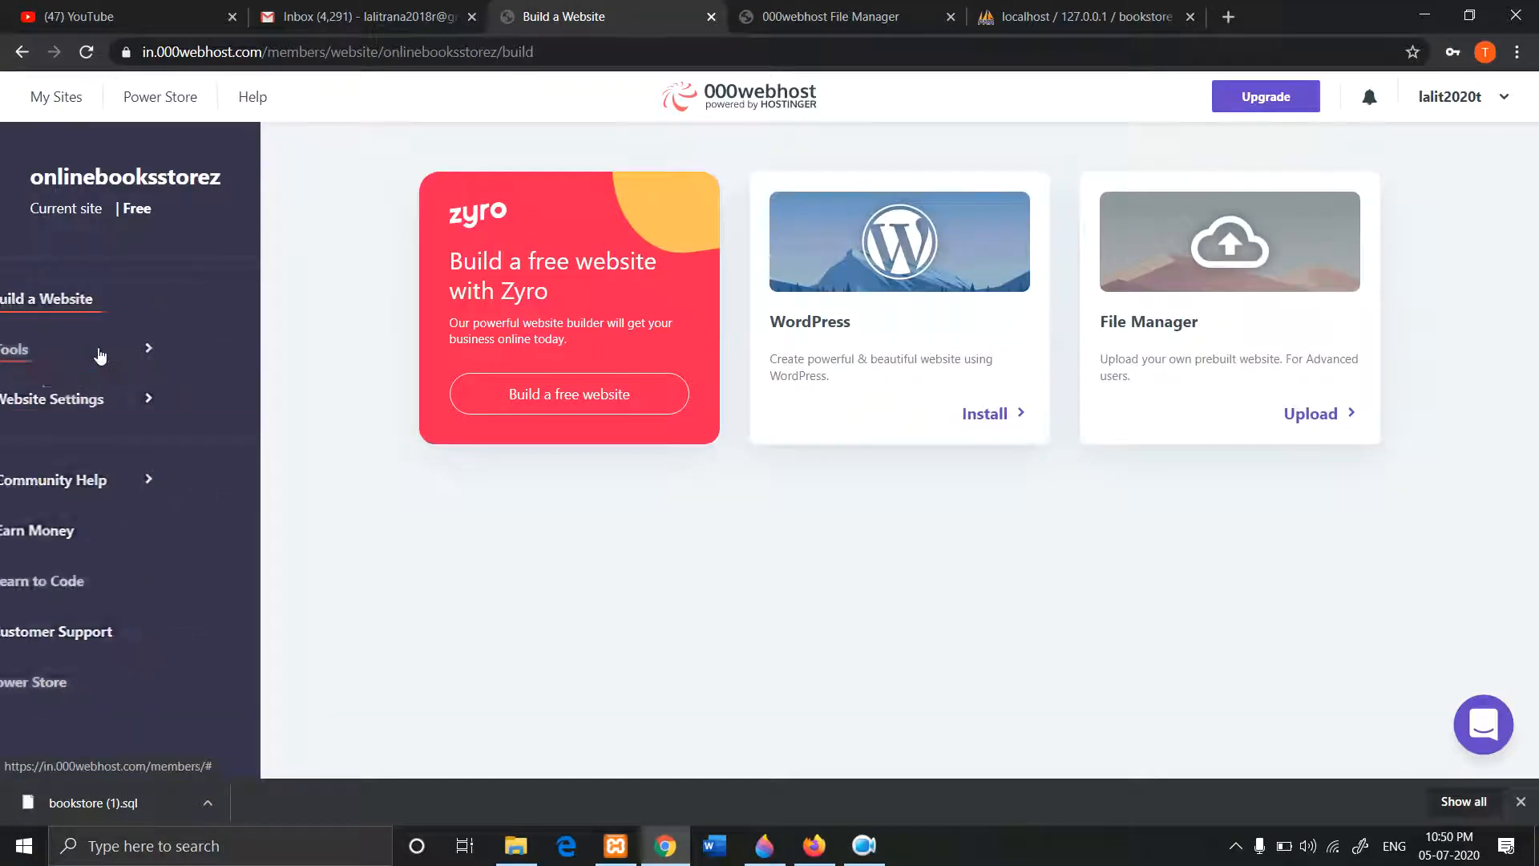
left_click(44, 499)
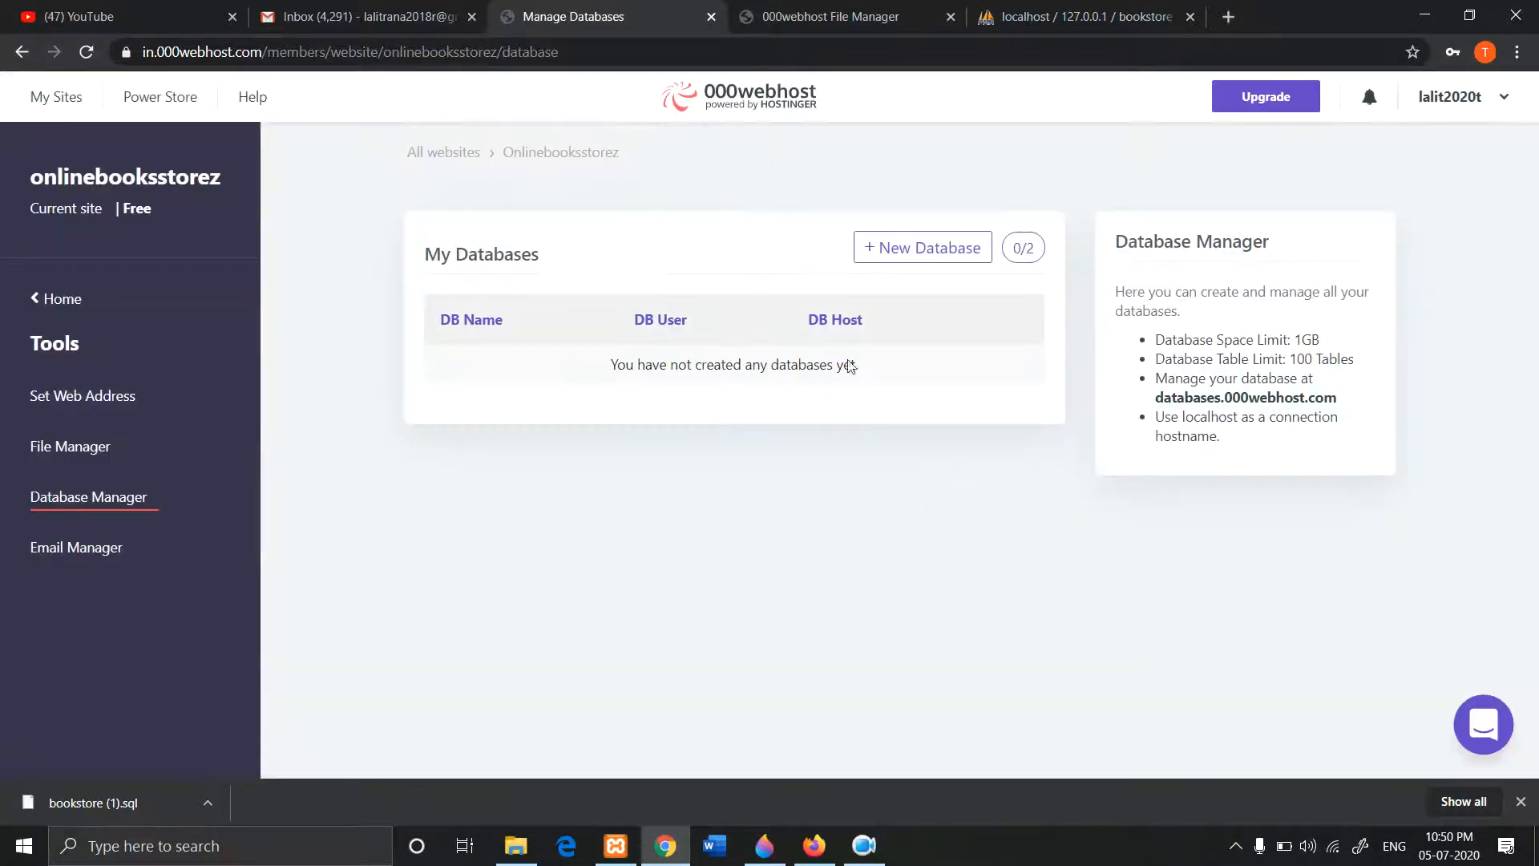
Start a new database named id14271799_bookstore with username id14271799_bookstore1.
left_click(909, 251)
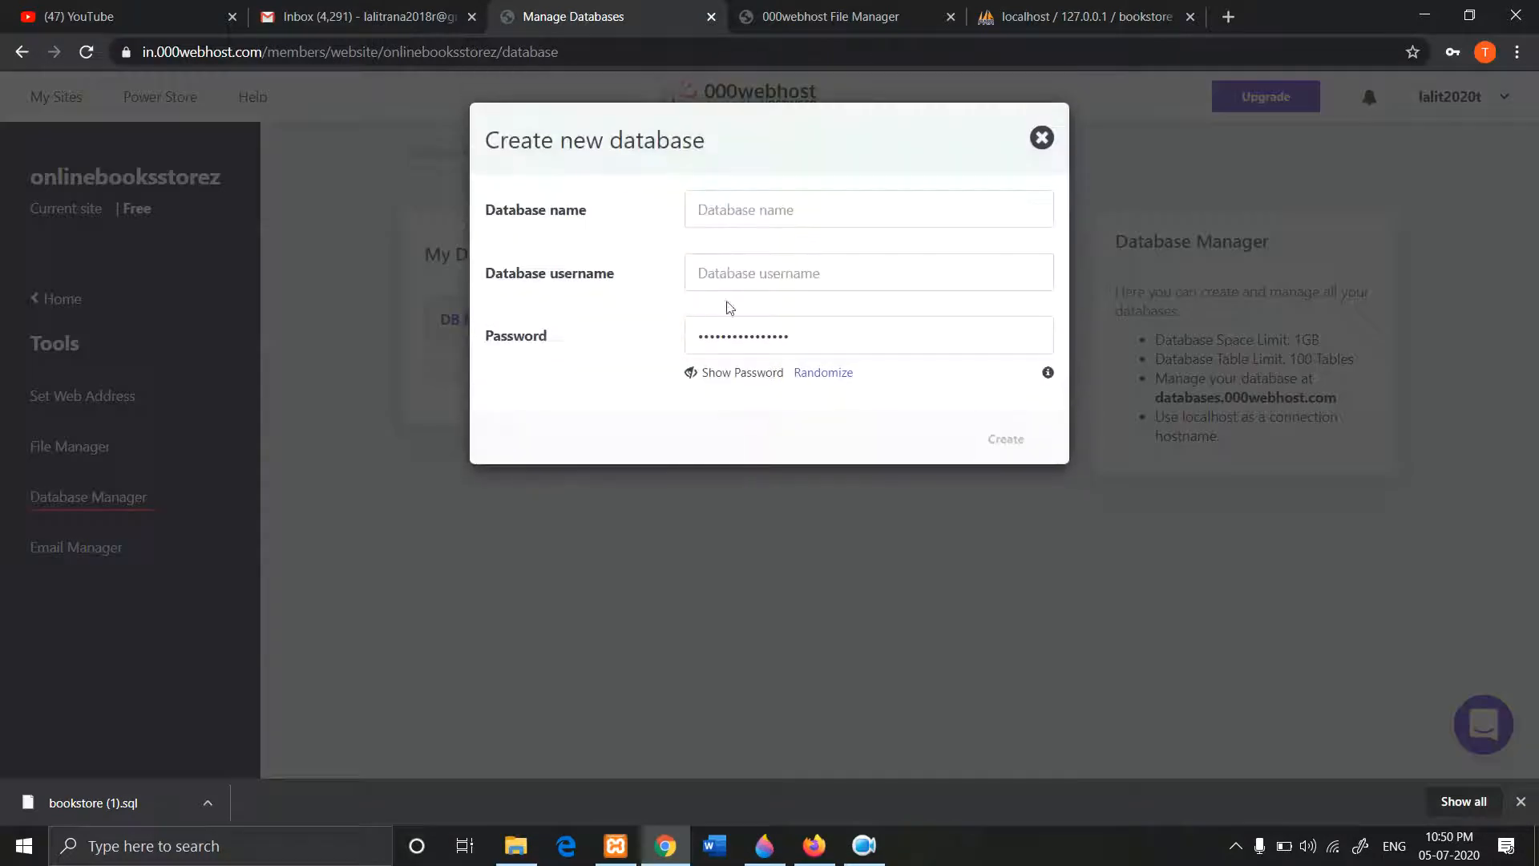
left_click(742, 201)
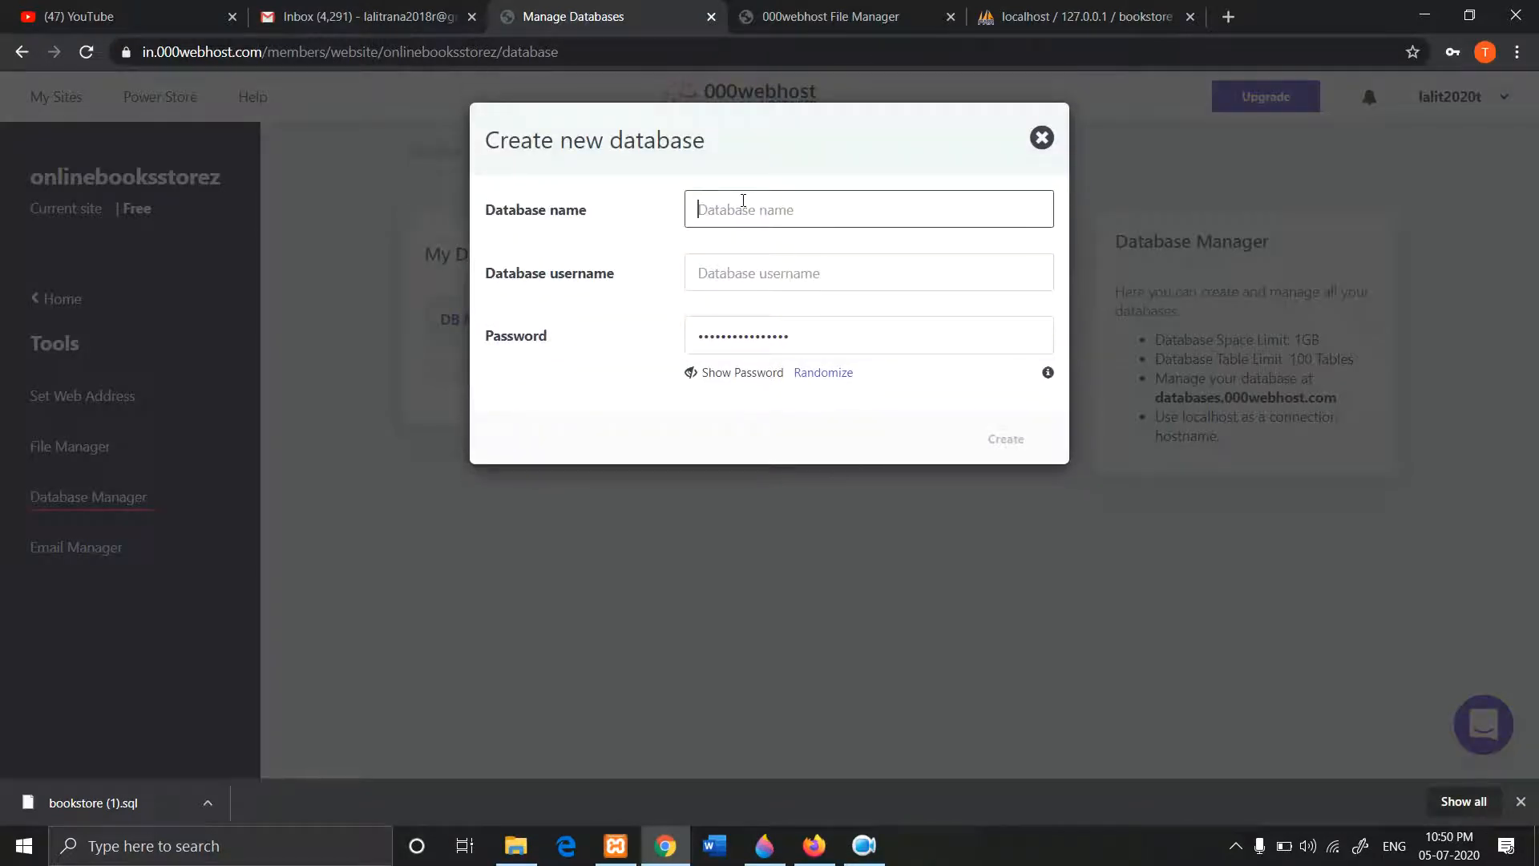
type("bookstore")
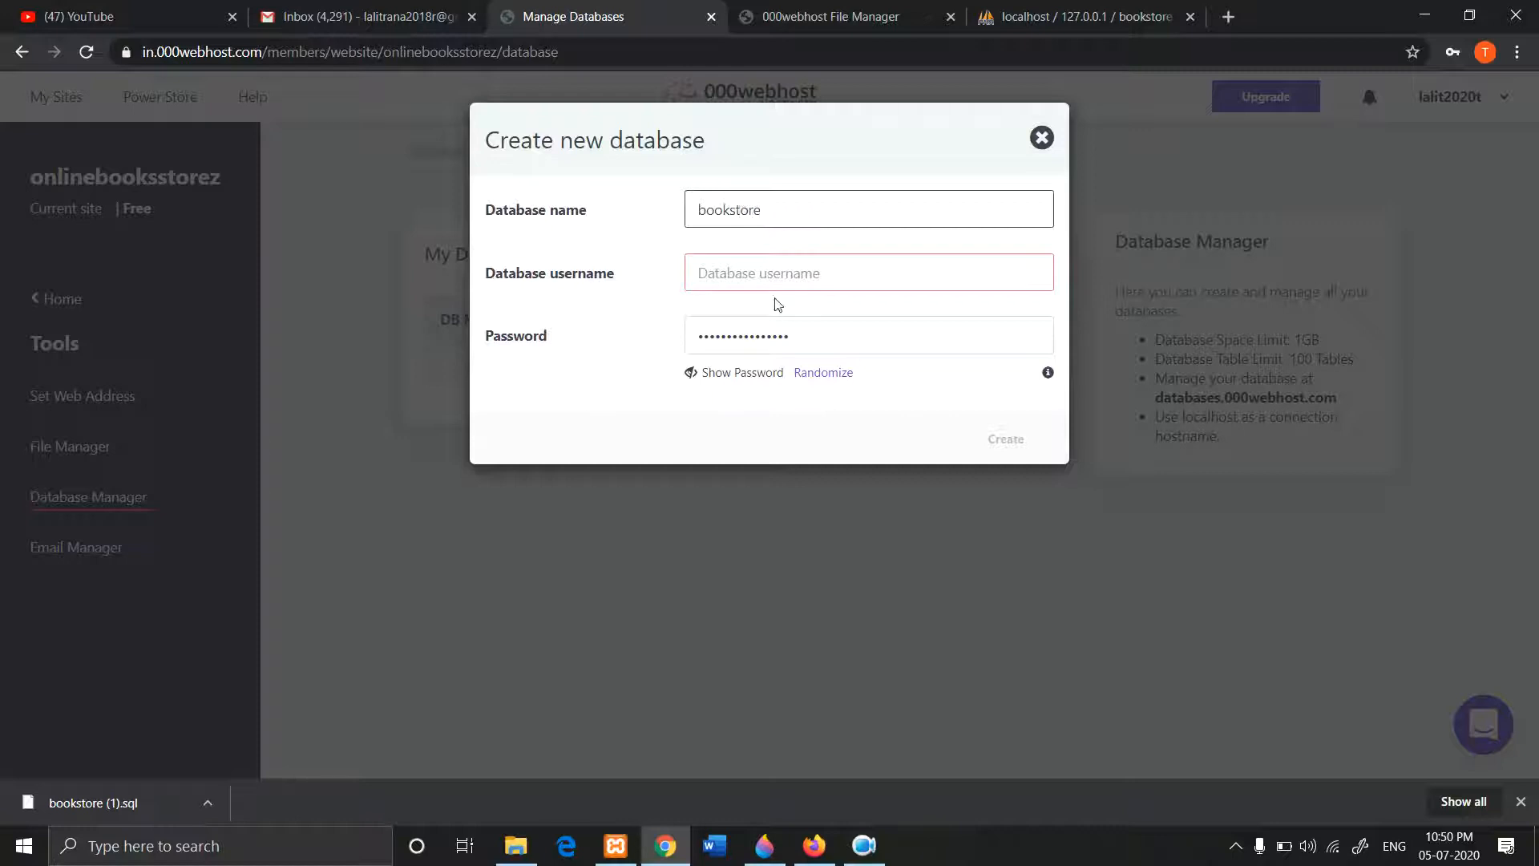
left_click(768, 276)
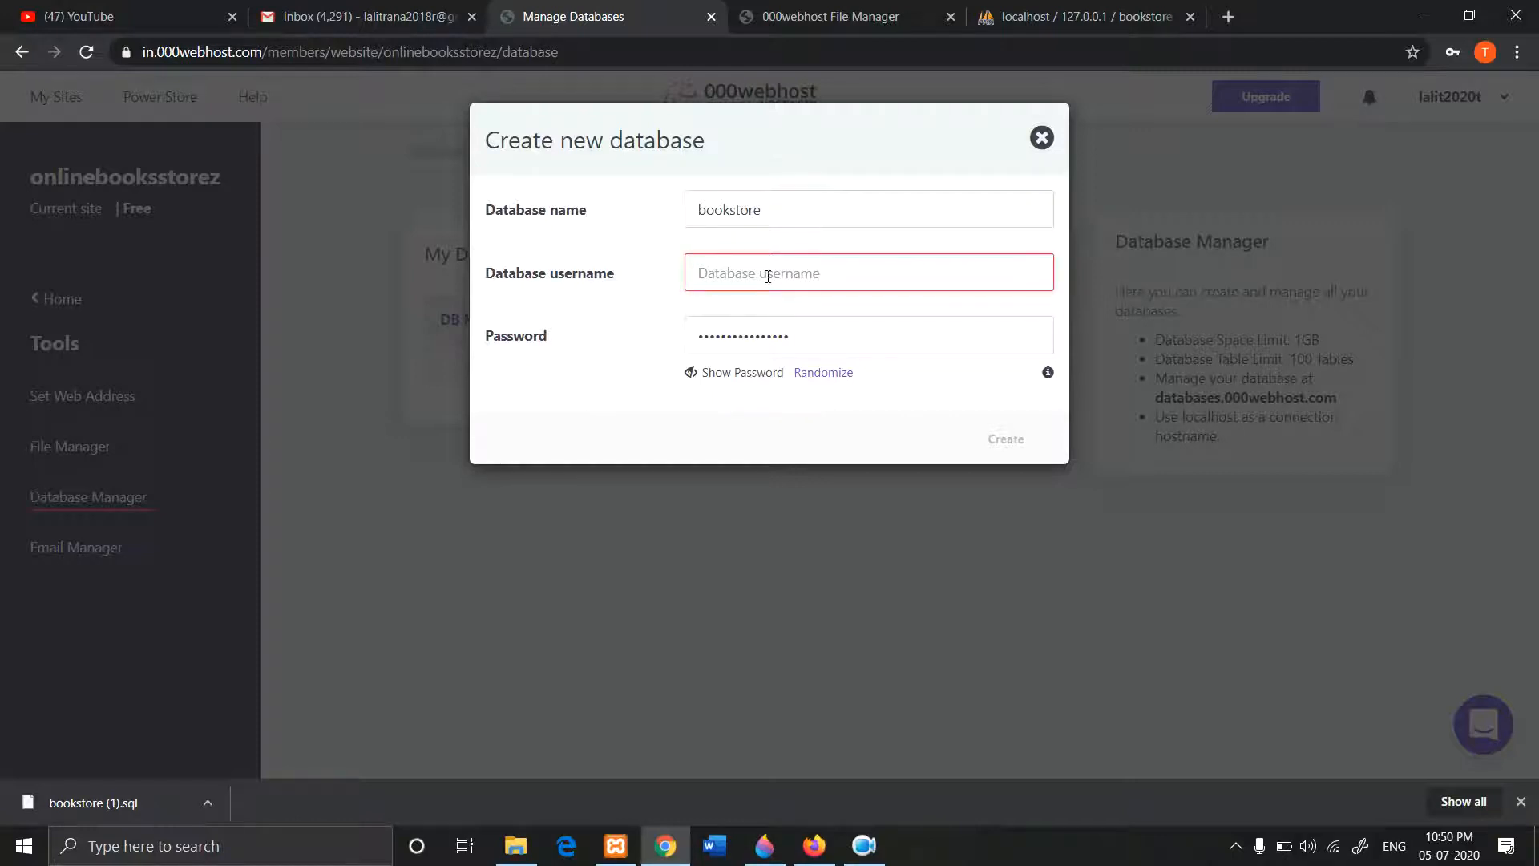
type("books")
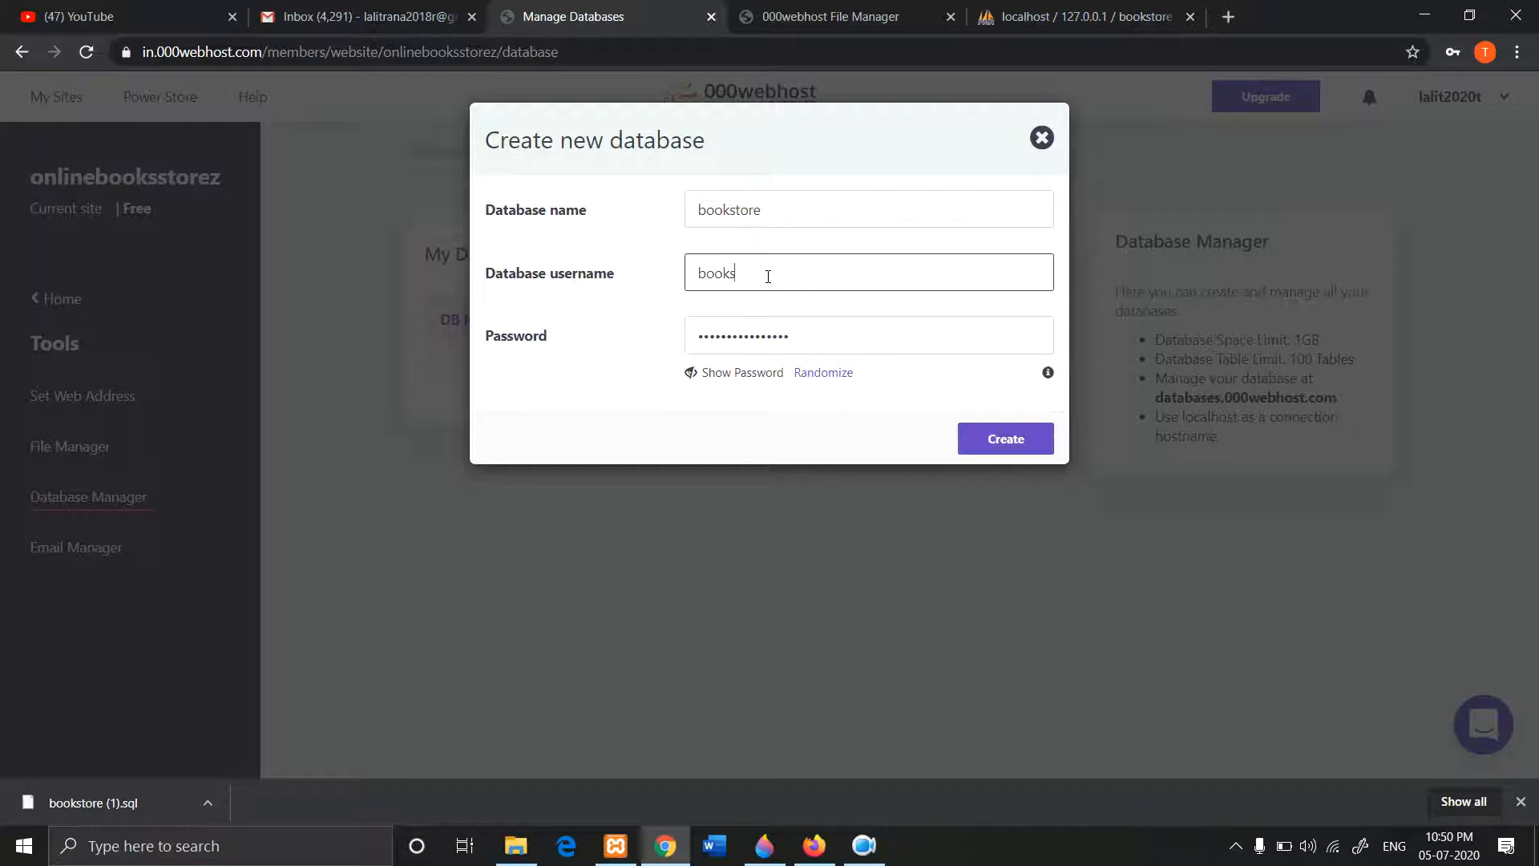
type("tore1")
Replace the pre-filled password with a new one and create the database.
left_click_drag(831, 338, 663, 337)
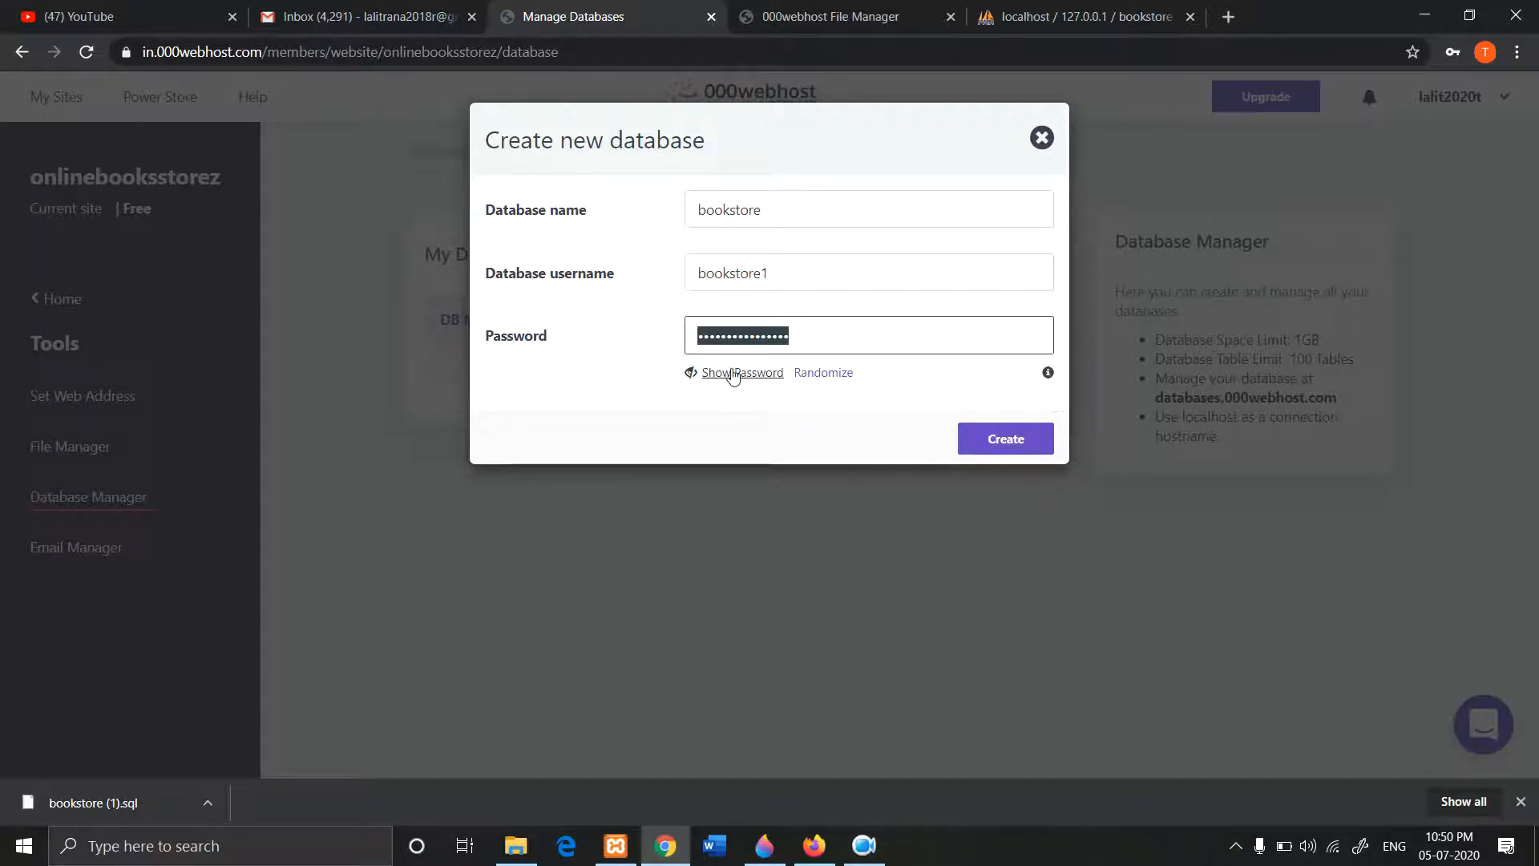
key("BackSpace")
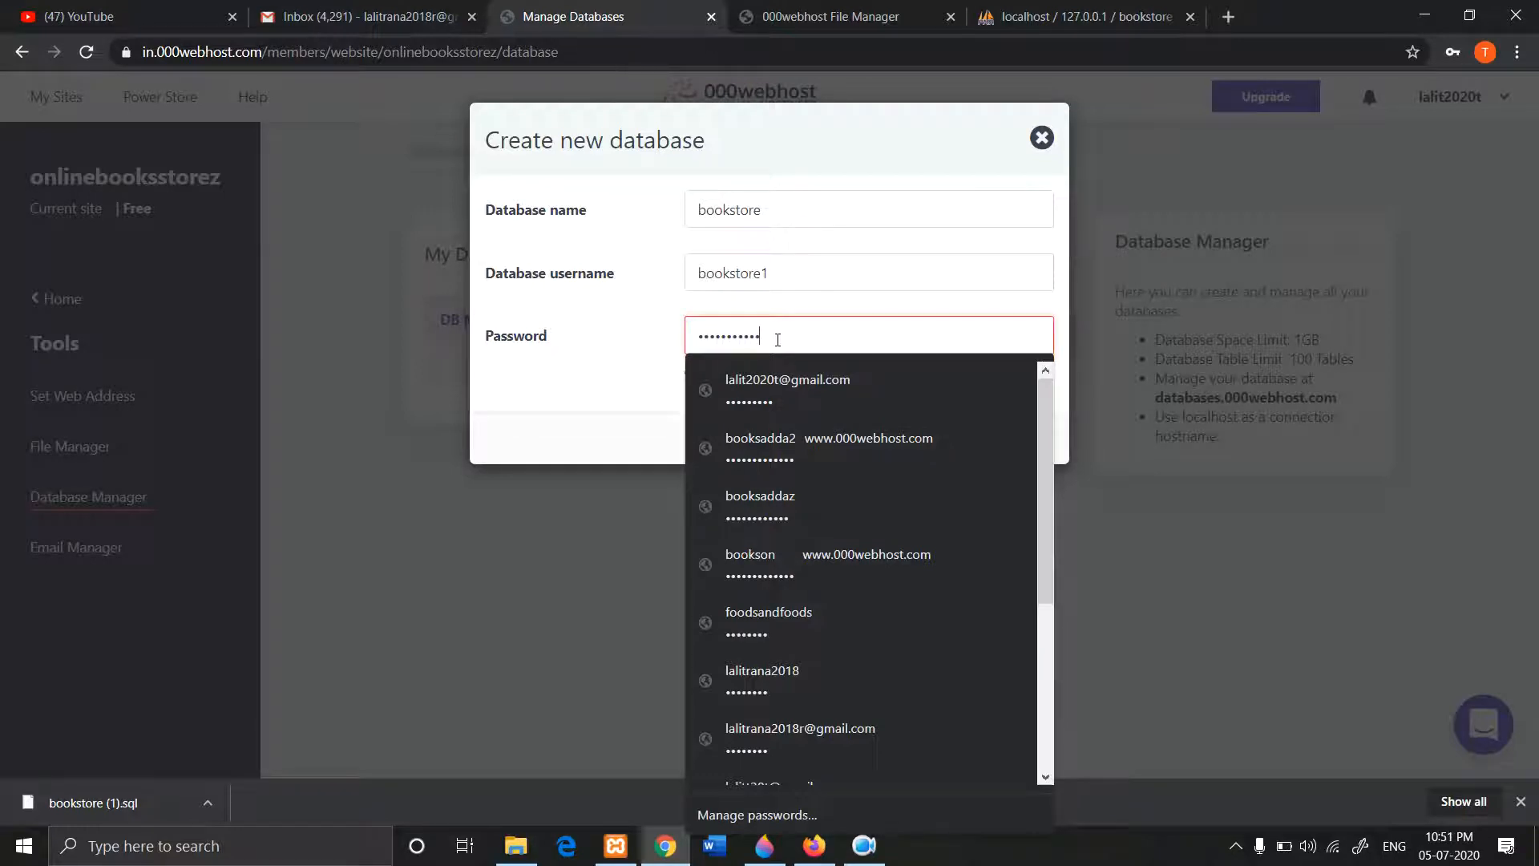
type("••")
left_click(636, 387)
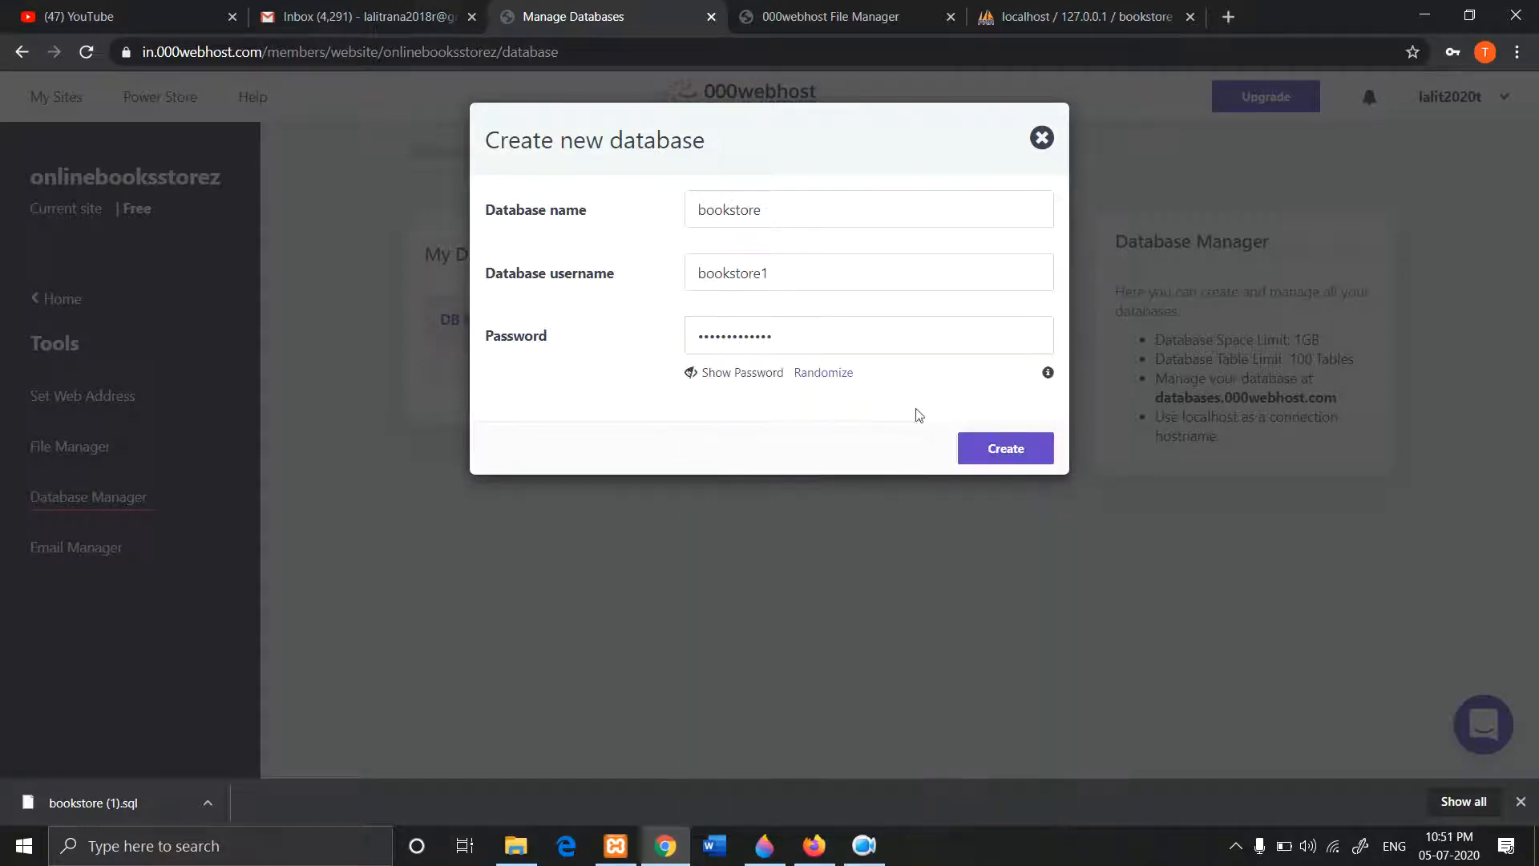
left_click(1008, 451)
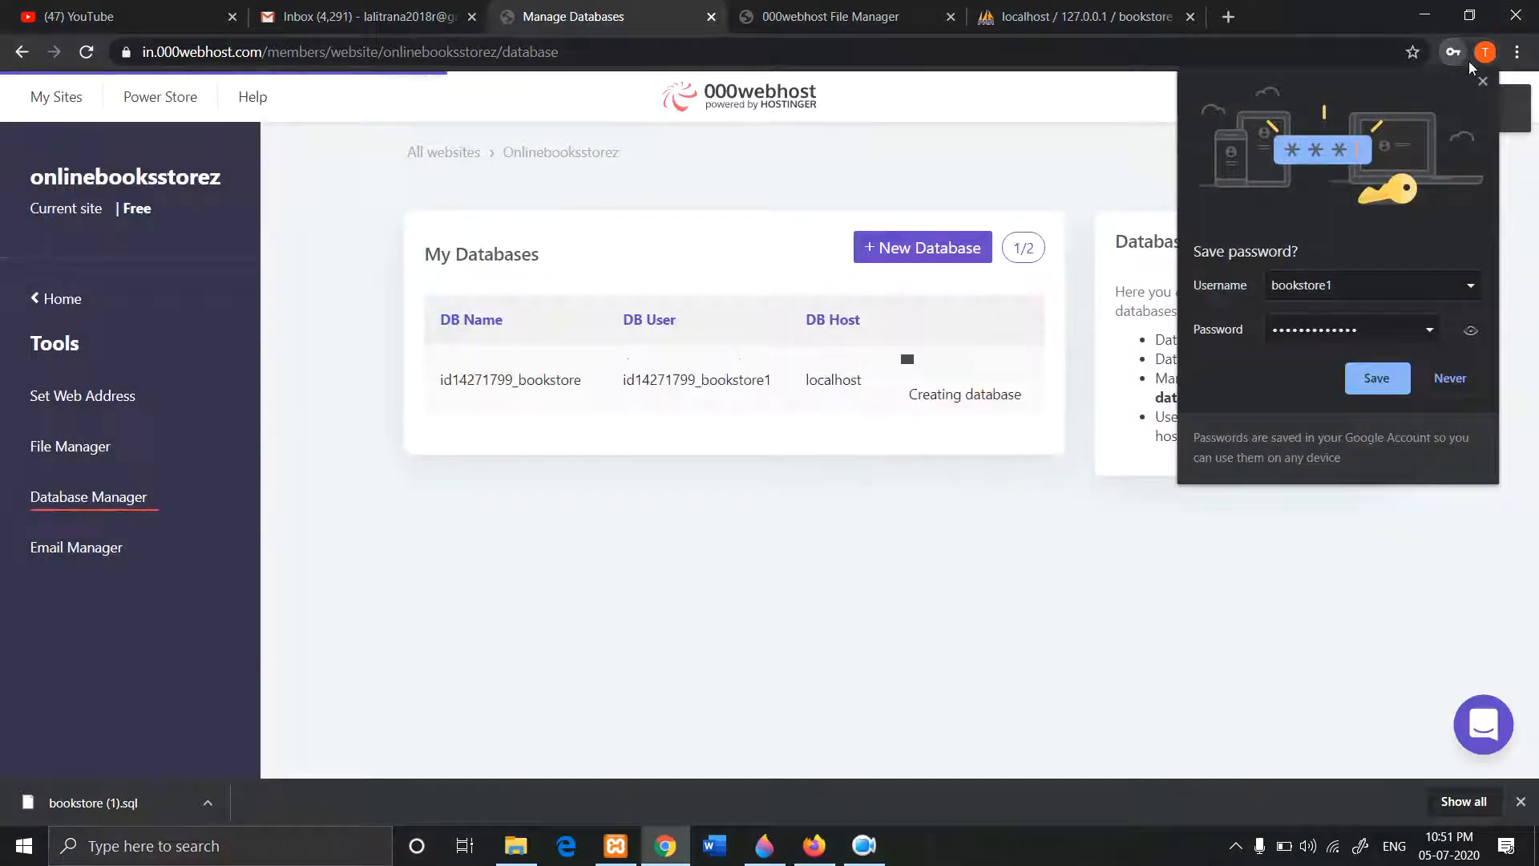
left_click(1482, 82)
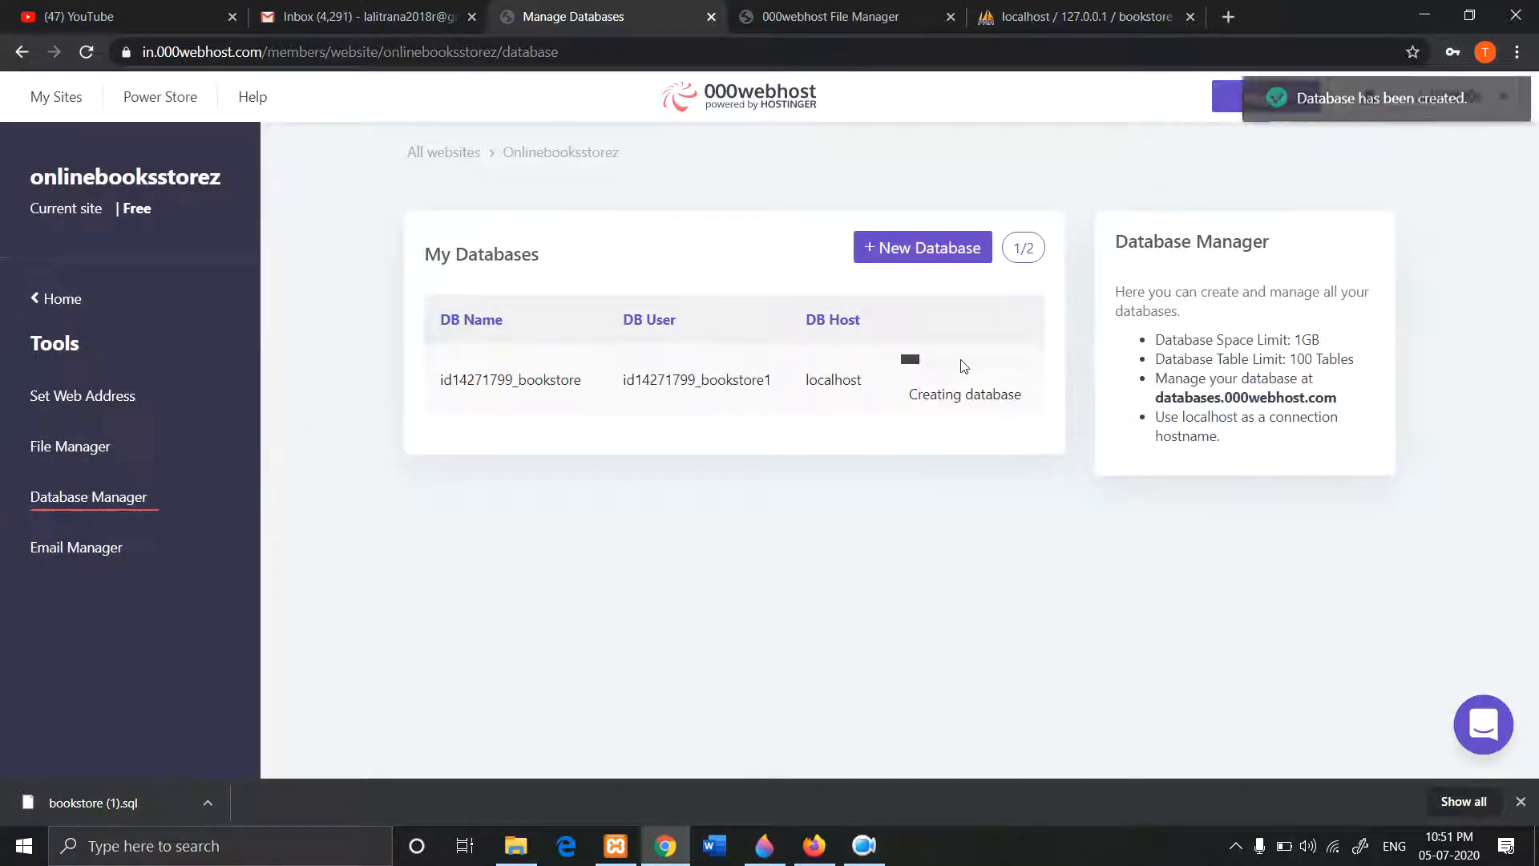
left_click(864, 846)
left_click(571, 743)
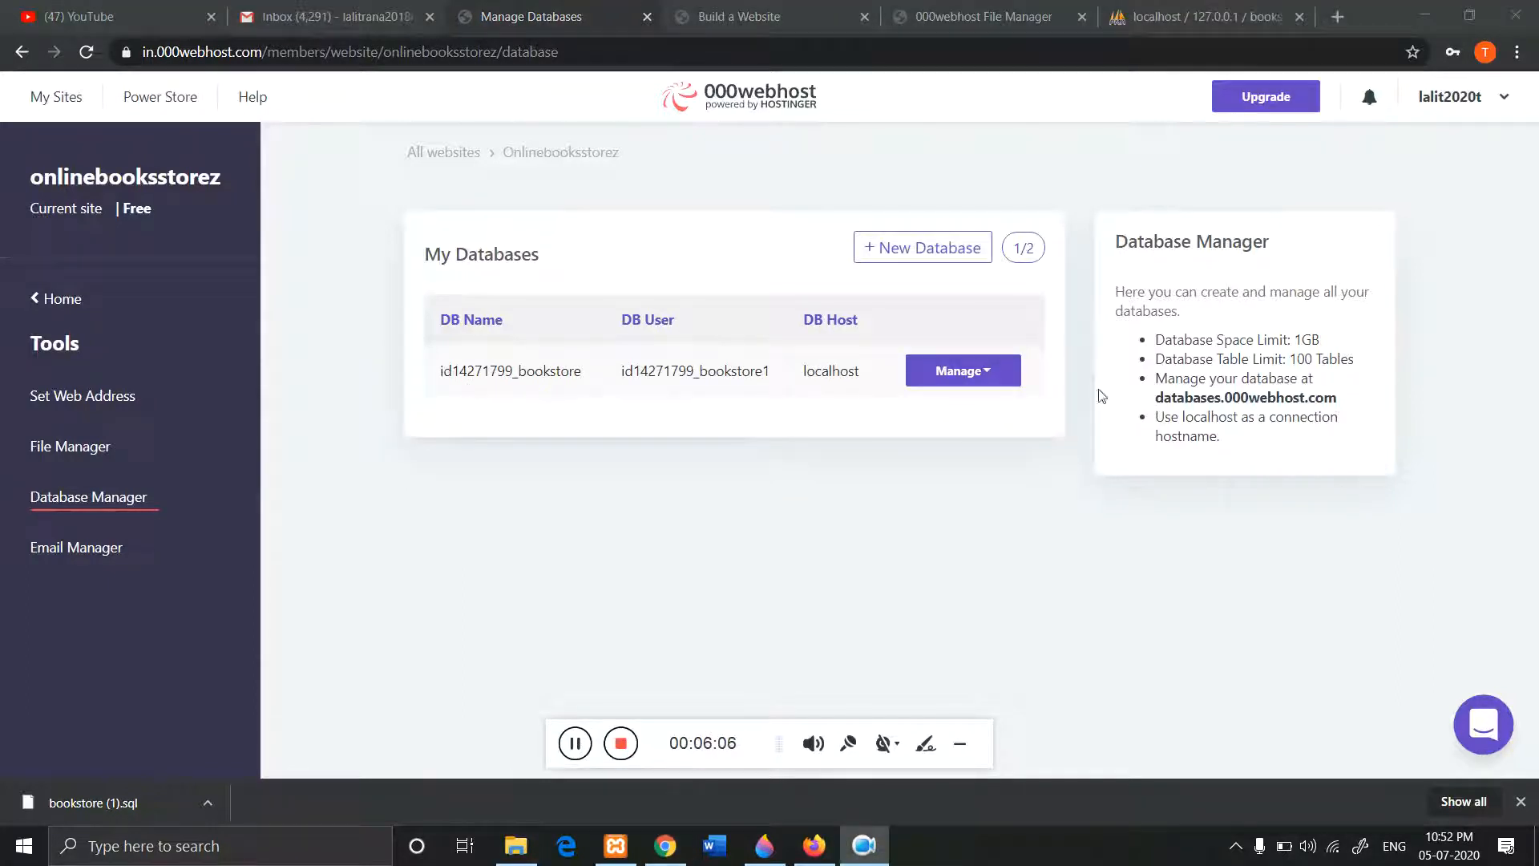
Open public_html/config.php in the File Manager's editor.
left_click(1002, 18)
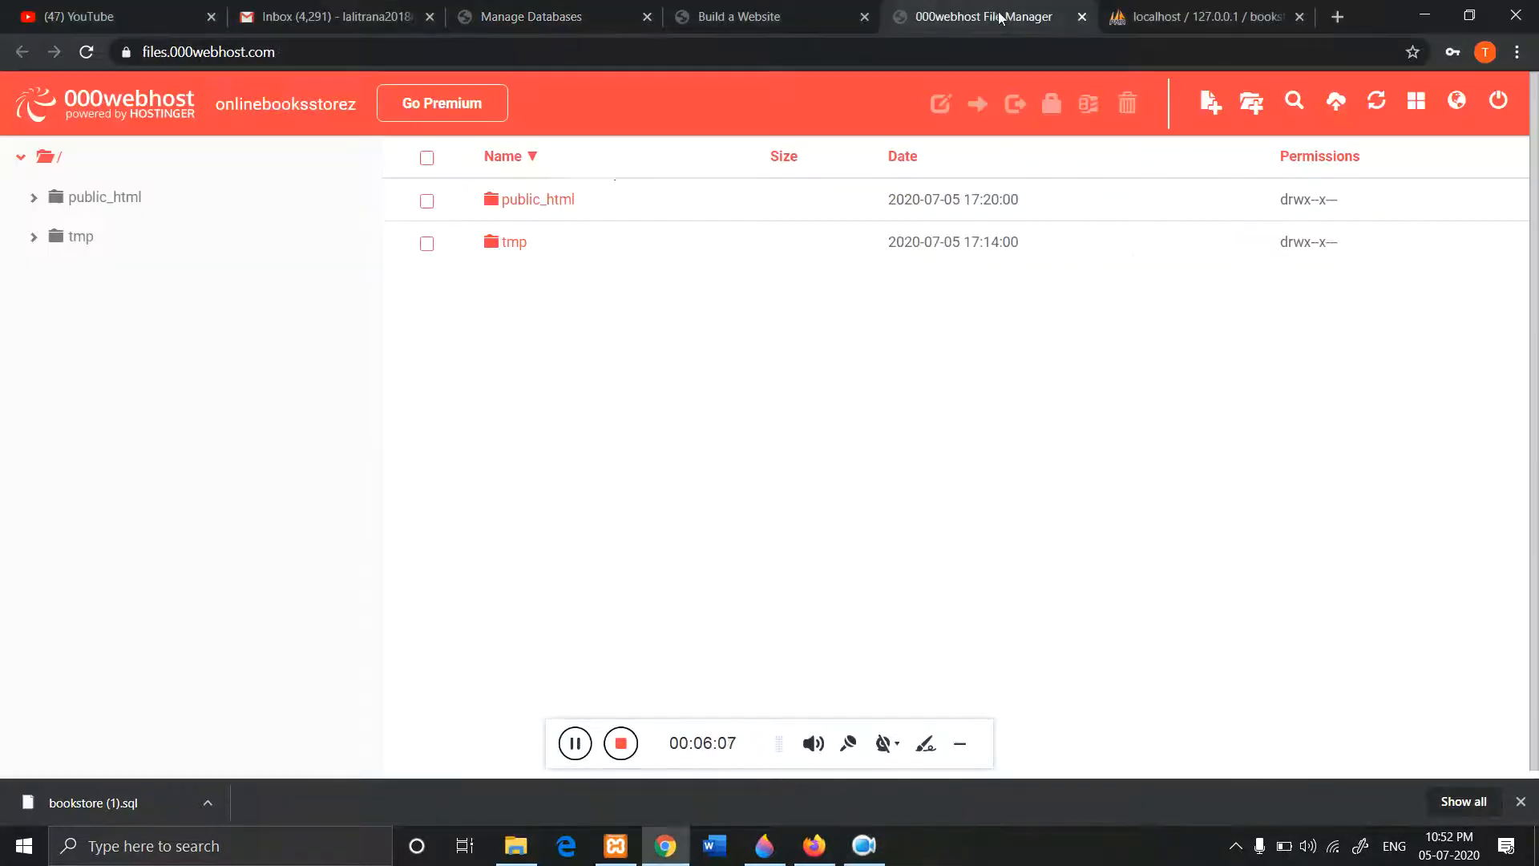
left_click(507, 206)
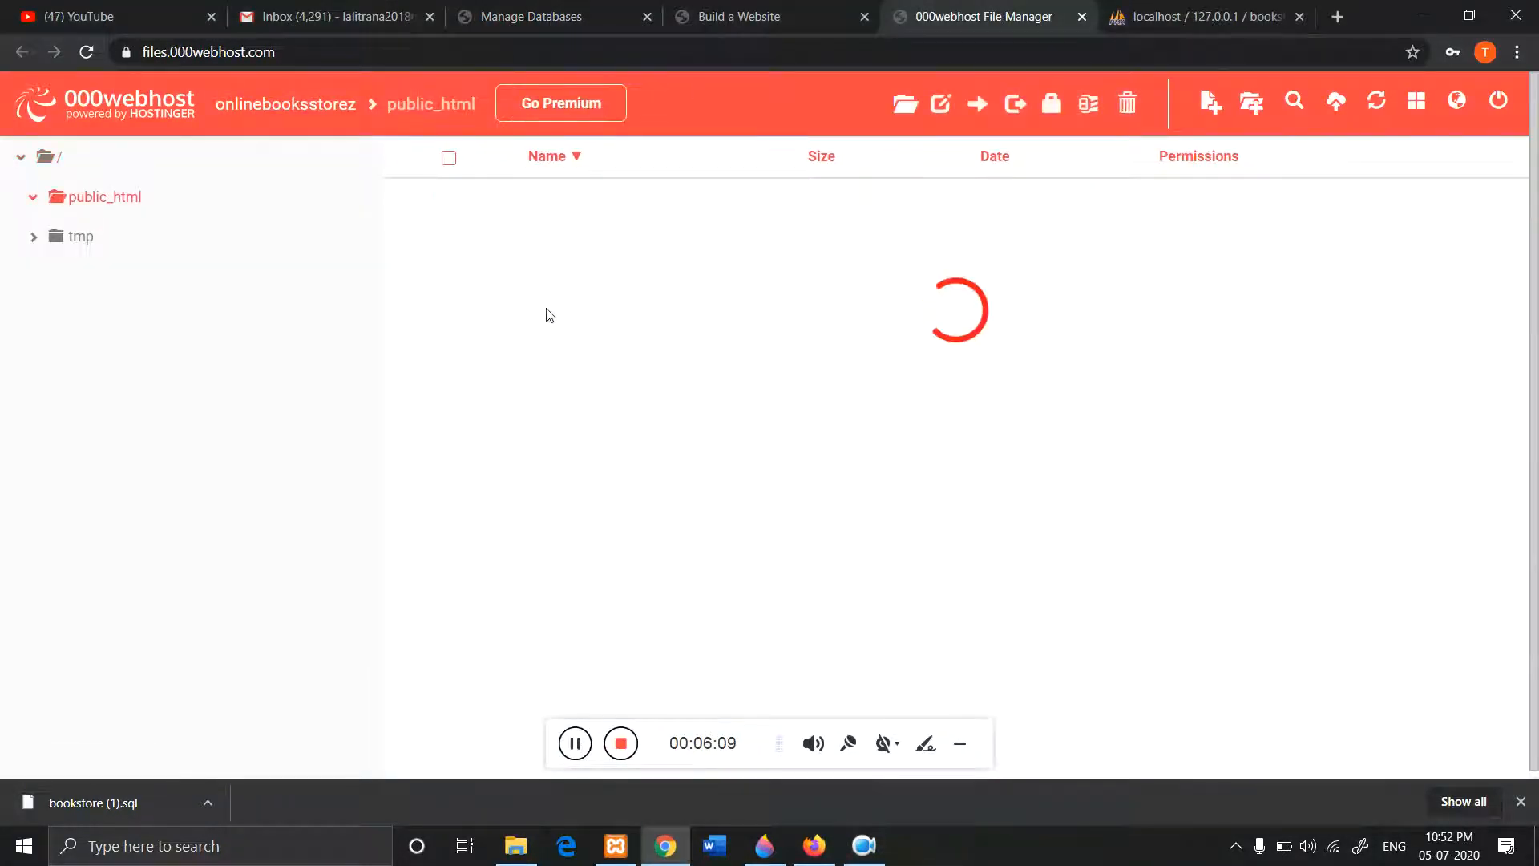
scroll(489, 521, "down", 5)
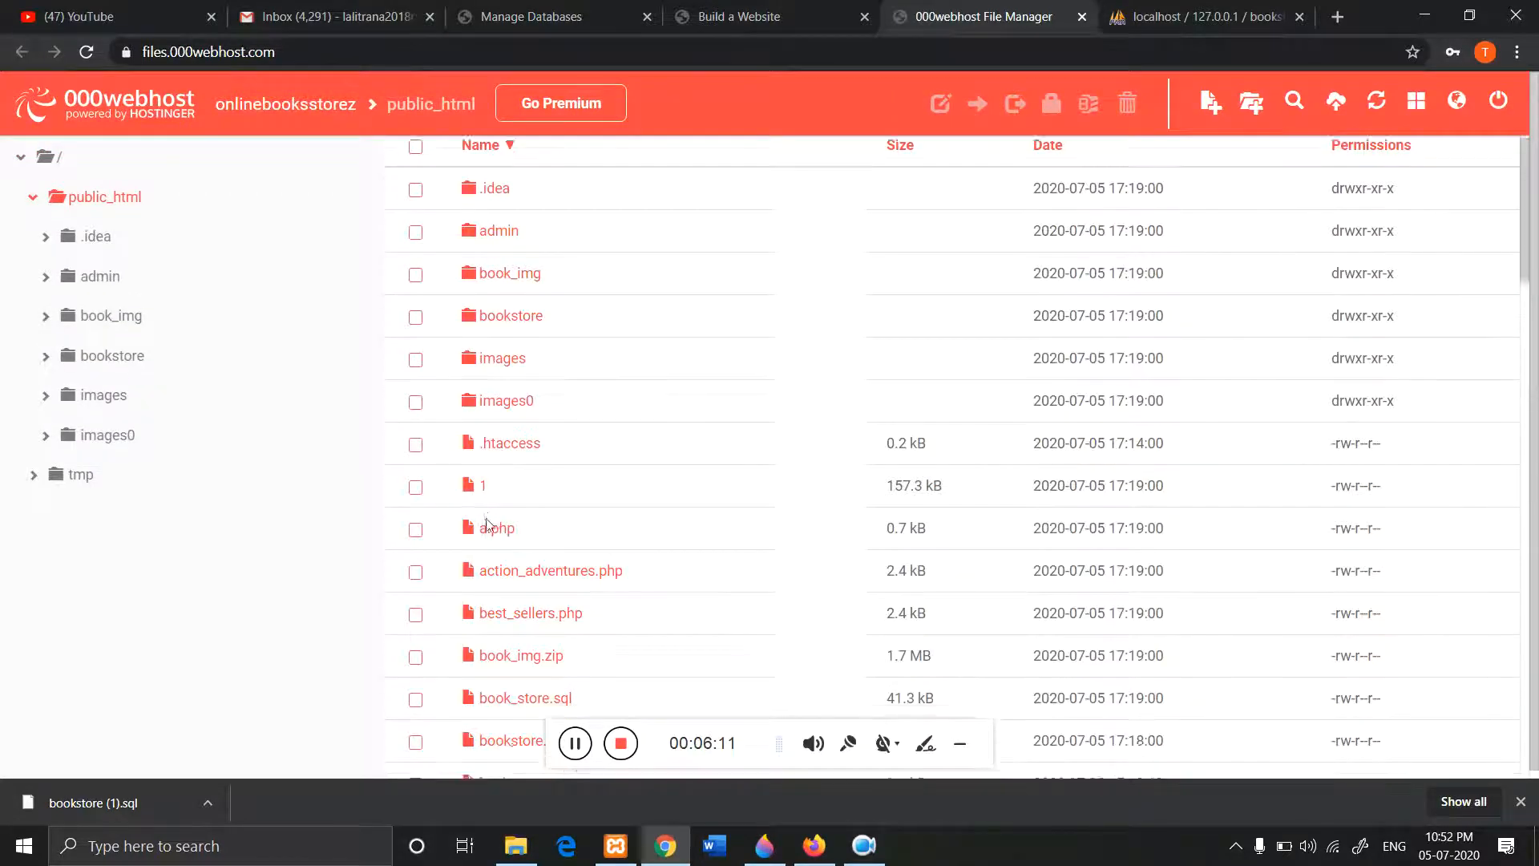
scroll(489, 525, "up", 2)
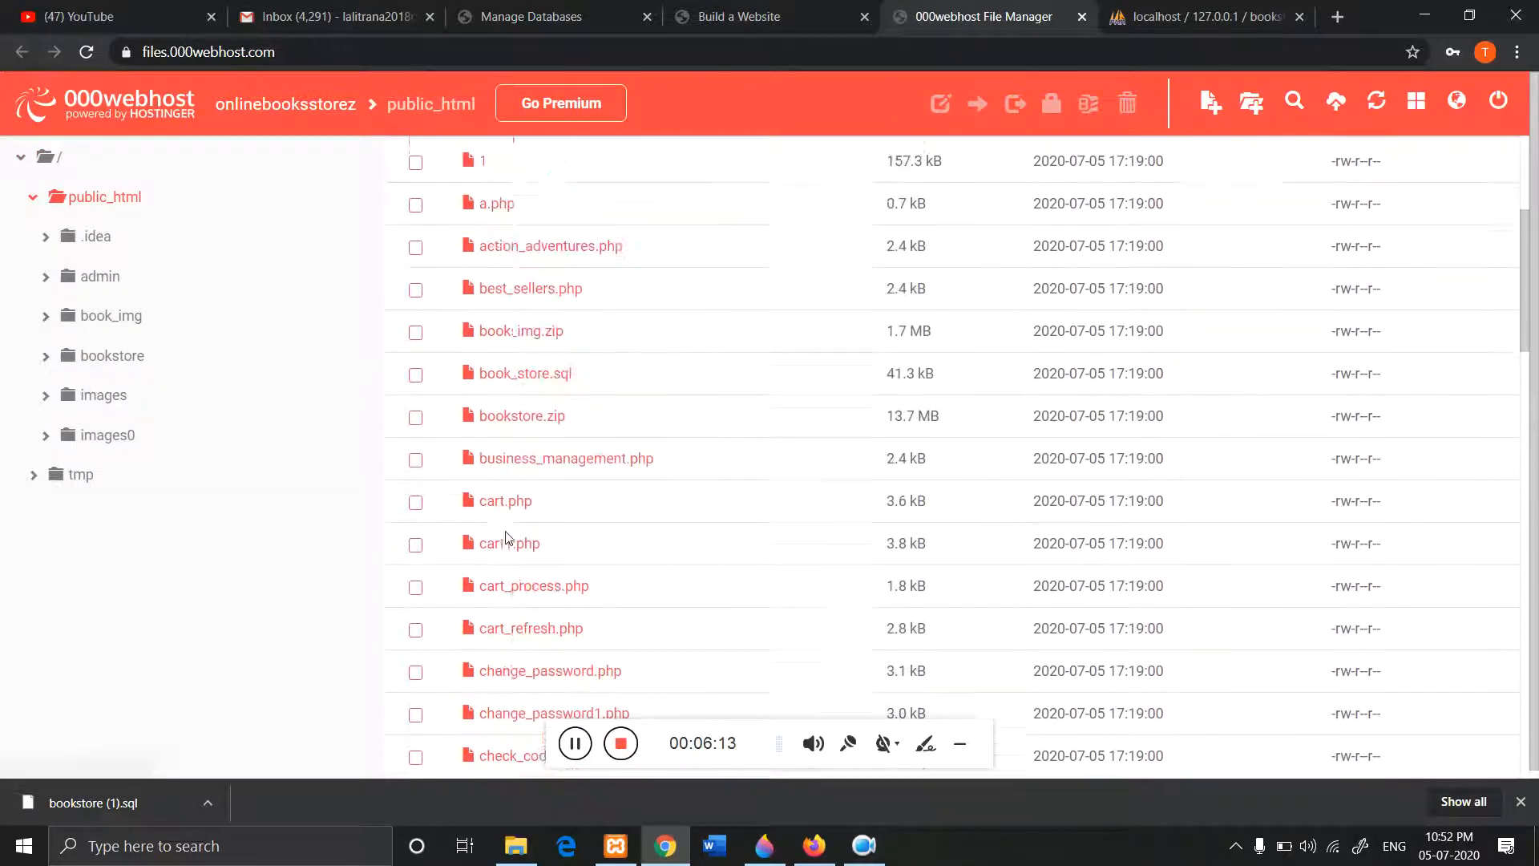
scroll(502, 457, "down", 6)
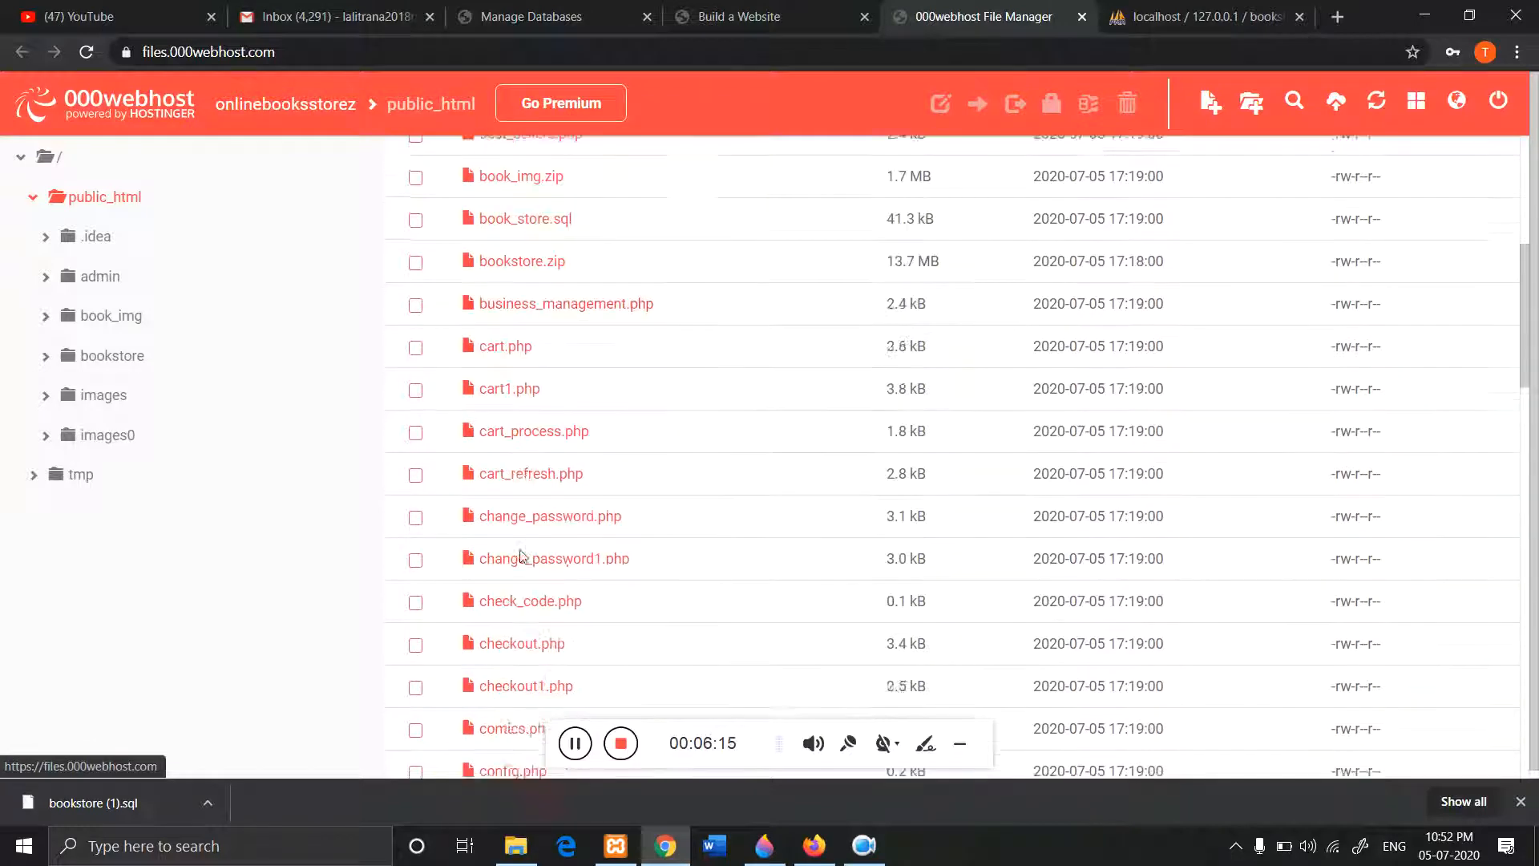
double_click(520, 461)
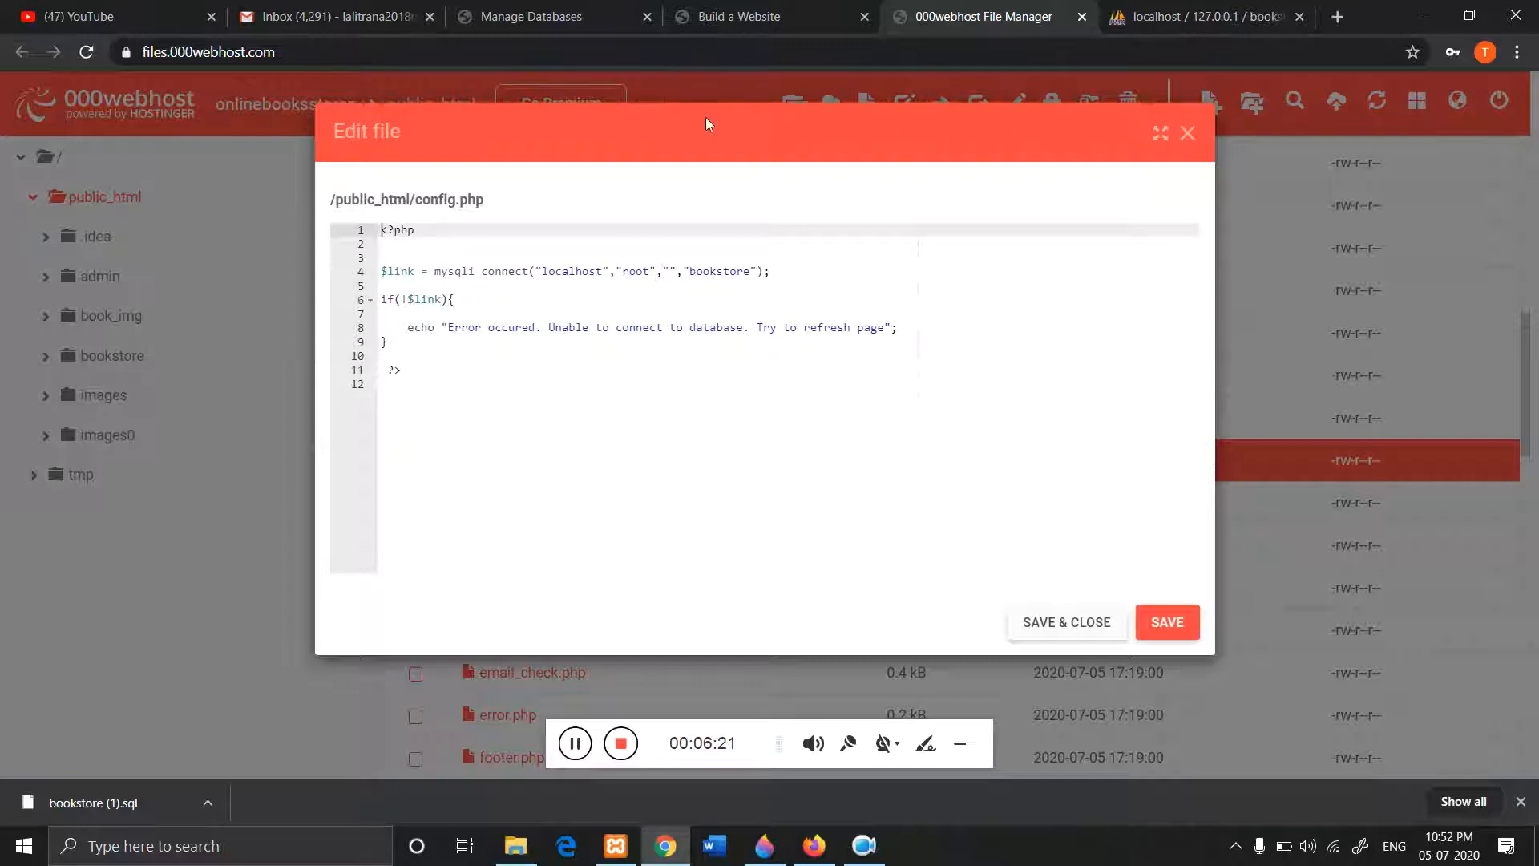
Replace 'bookstore' on line 4 of config.php with id14271799_bookstore.
left_click(572, 6)
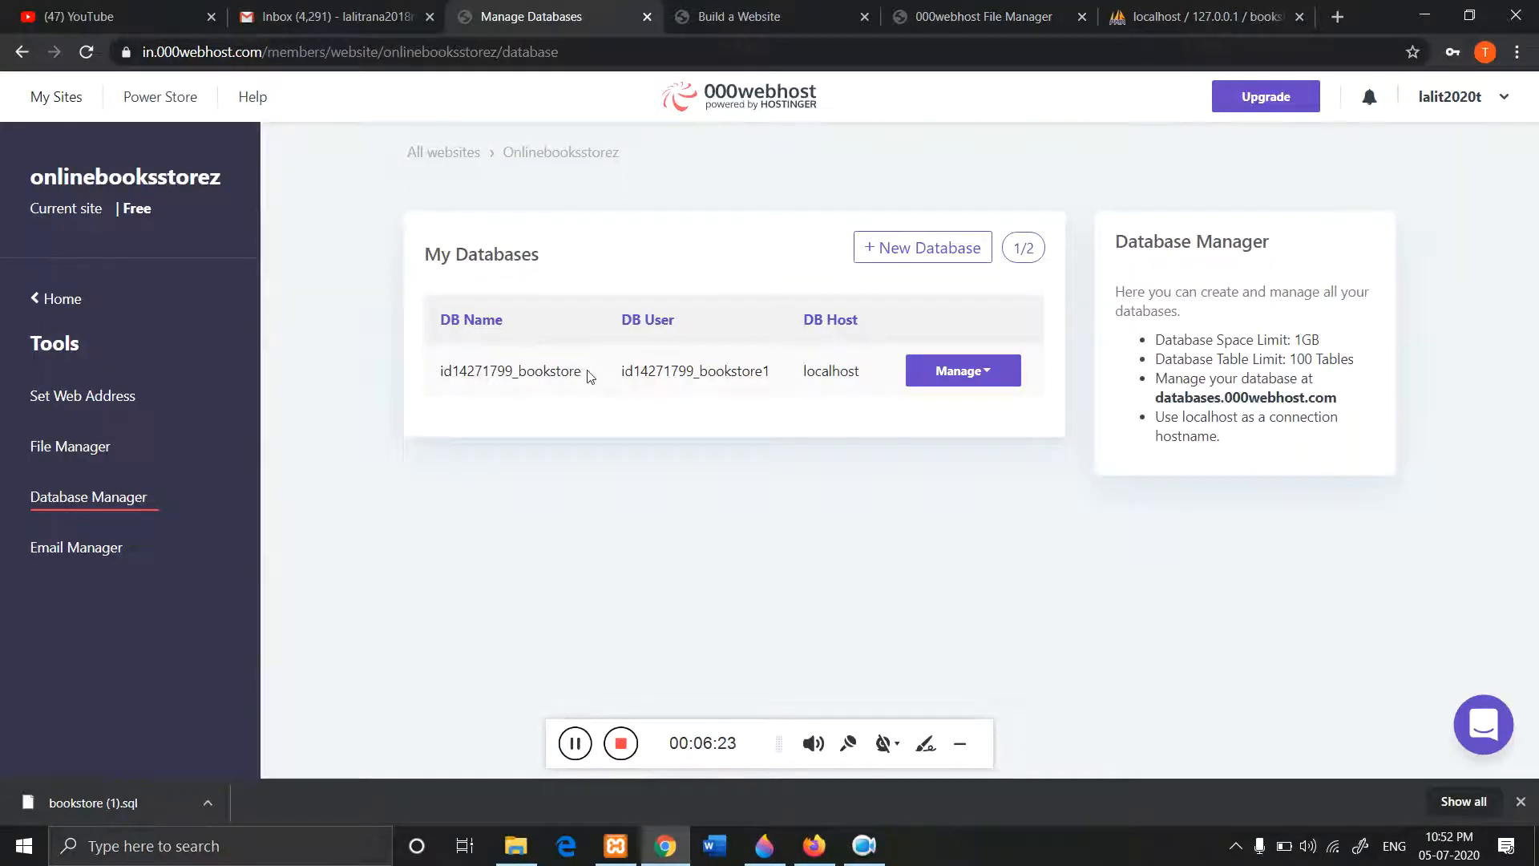
left_click_drag(590, 378, 435, 382)
key("ctrl+c")
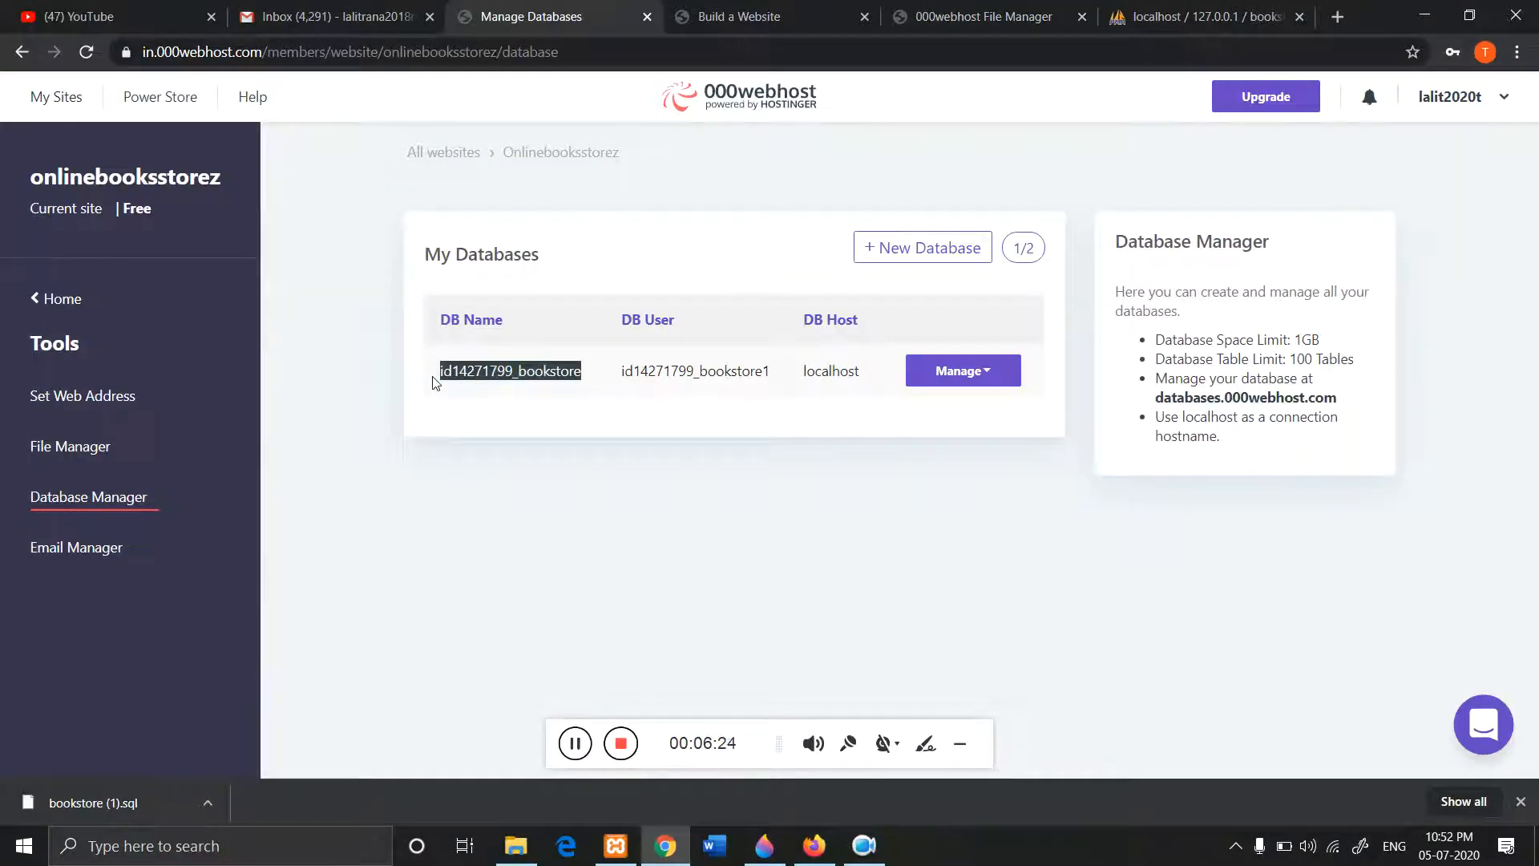
left_click(1166, 12)
left_click(938, 18)
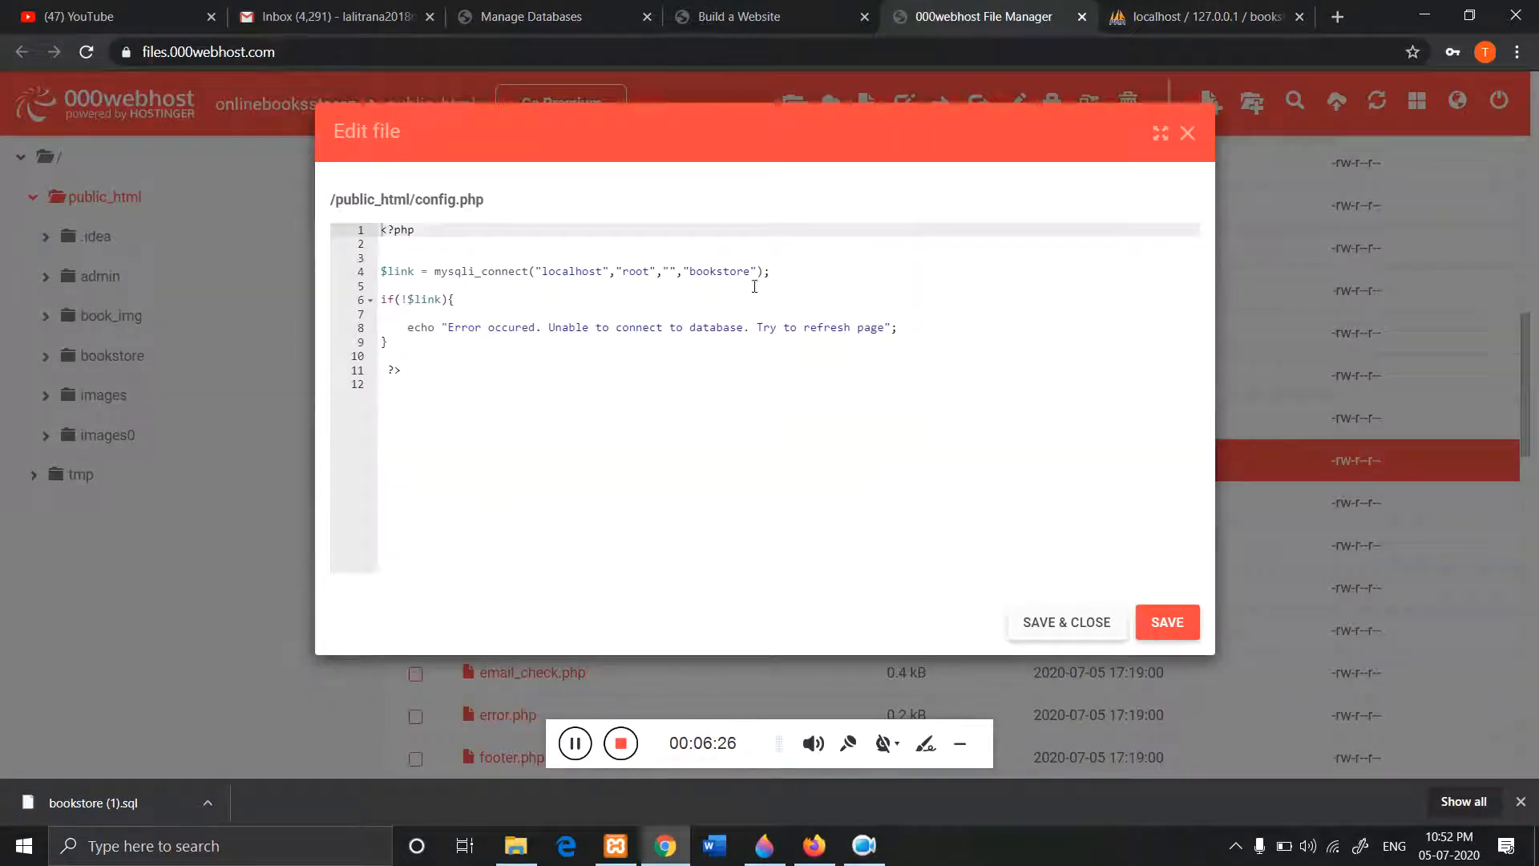
left_click_drag(749, 272, 690, 272)
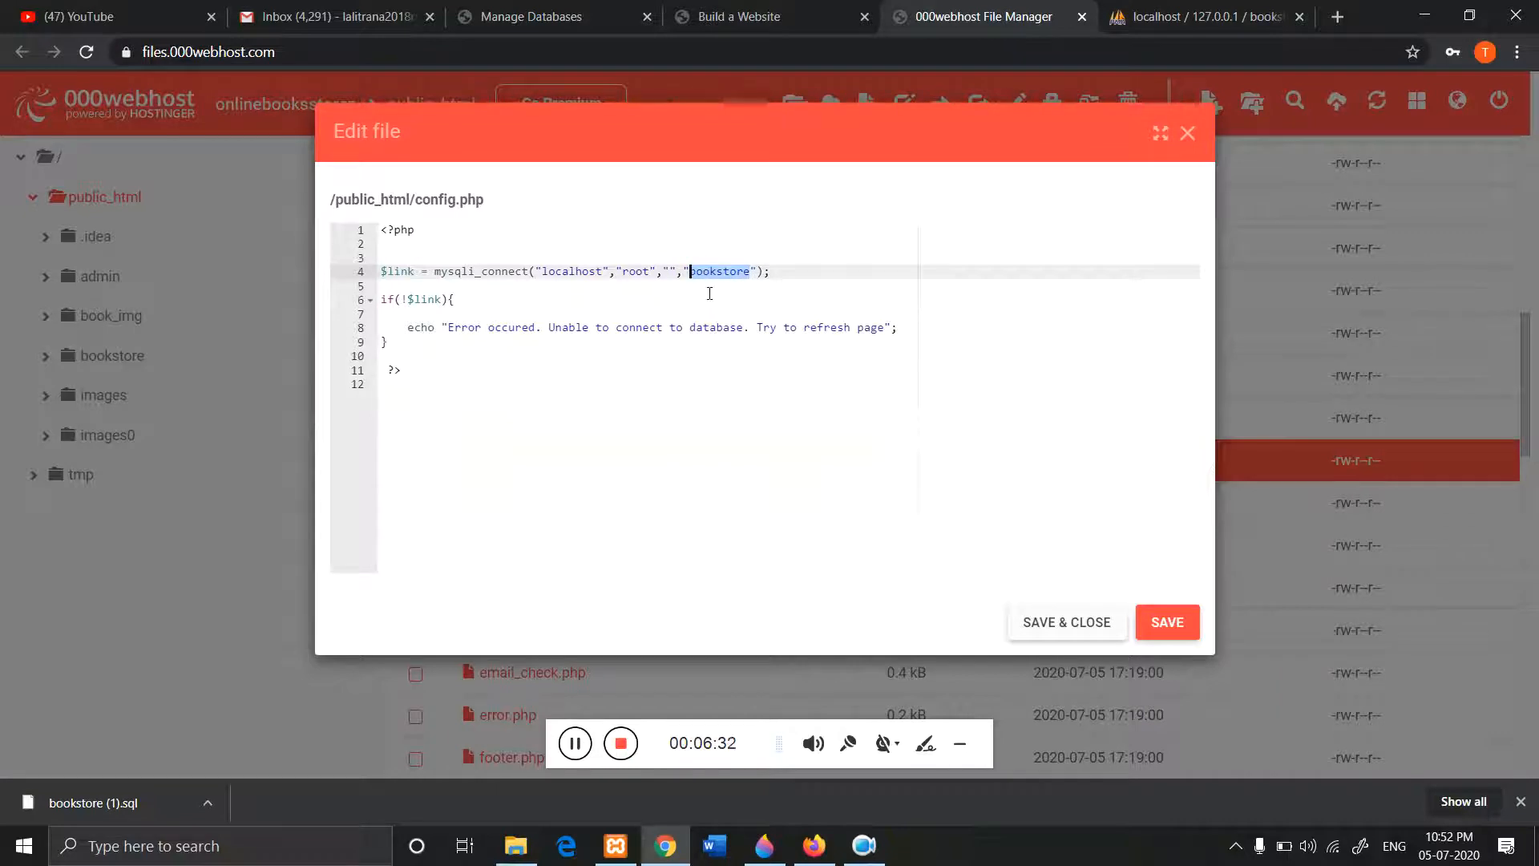
key("ctrl+v")
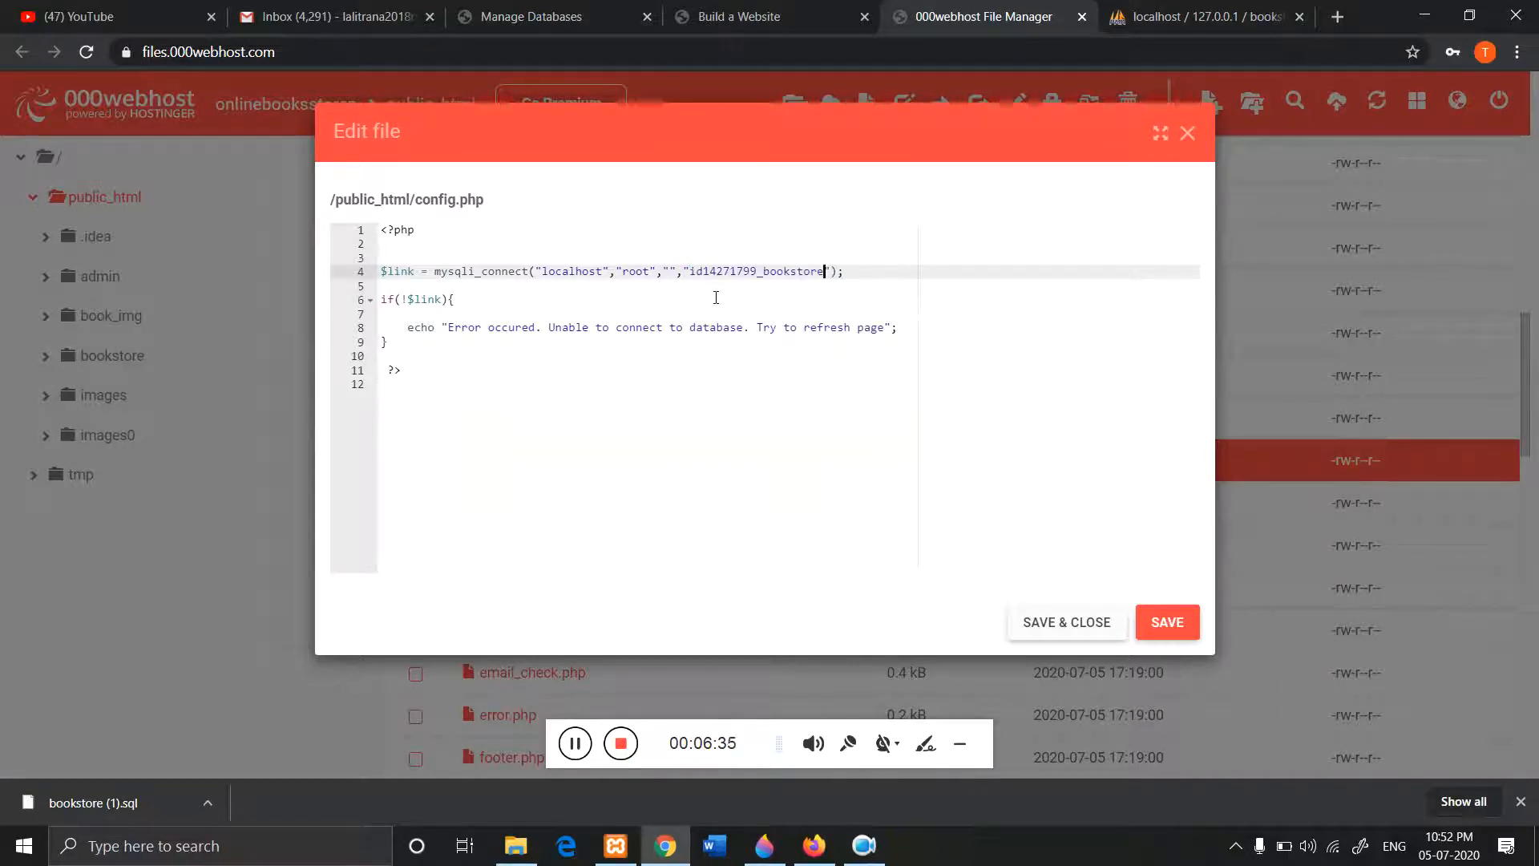
left_click(532, 16)
left_click_drag(765, 371, 611, 382)
key("ctrl+c")
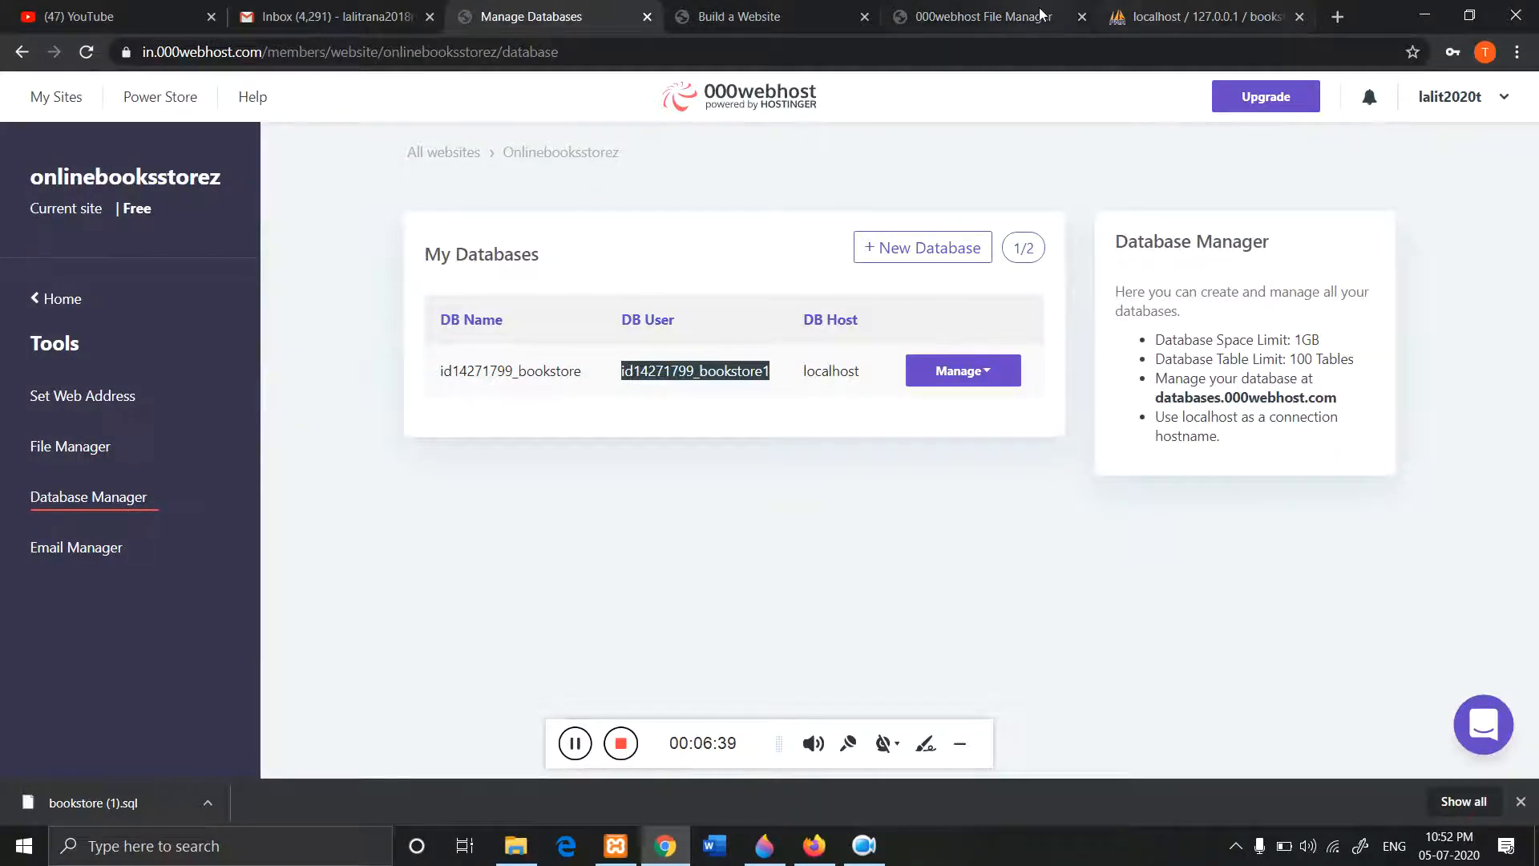
left_click(983, 16)
left_click_drag(650, 274, 624, 275)
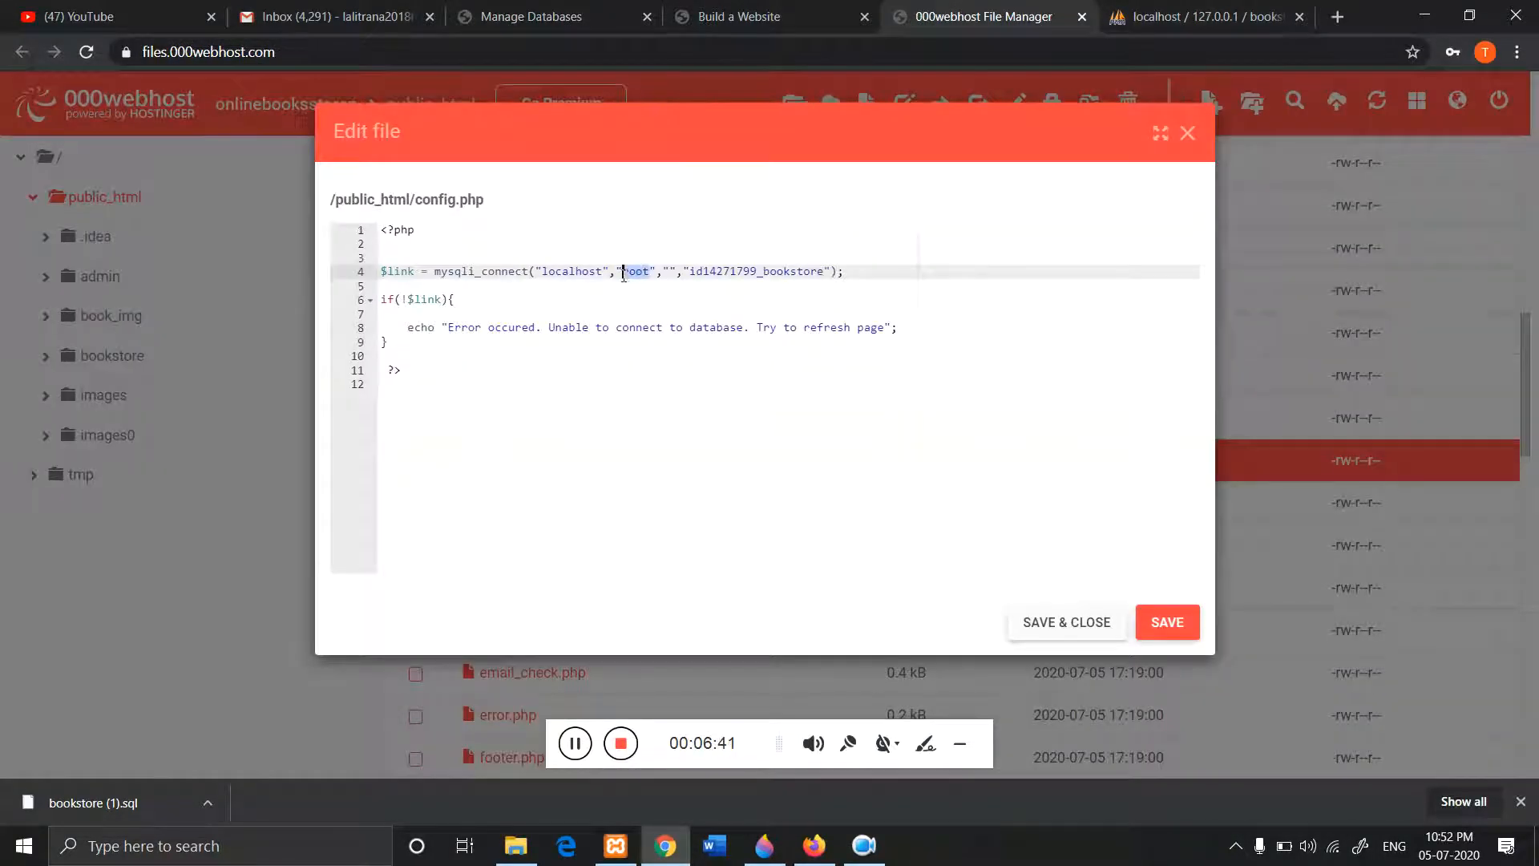
key("ctrl+v")
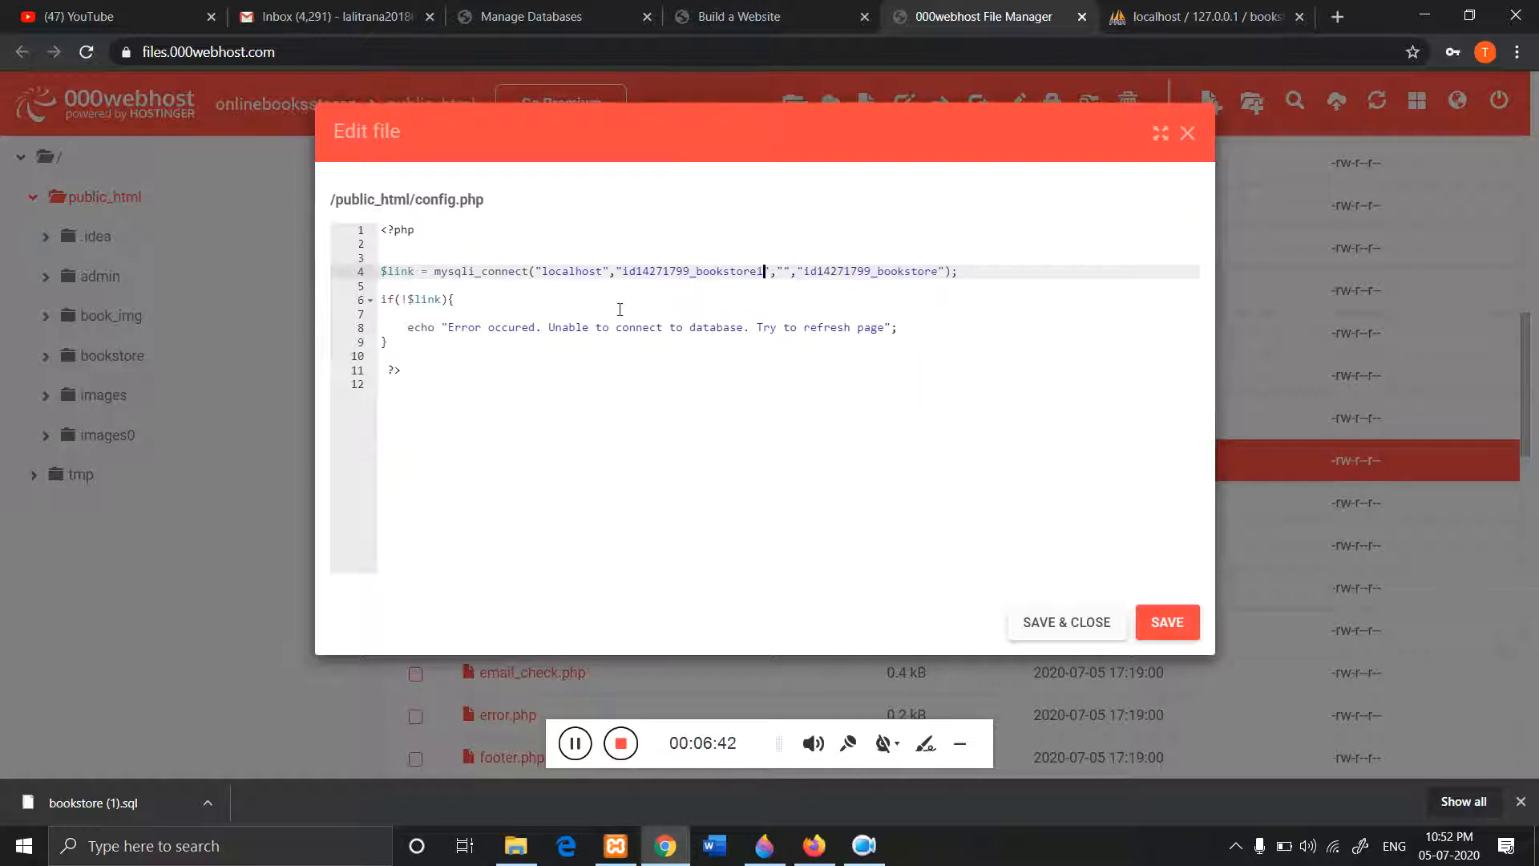
Enter the database password in config.php's empty password string and save the file.
left_click(784, 272)
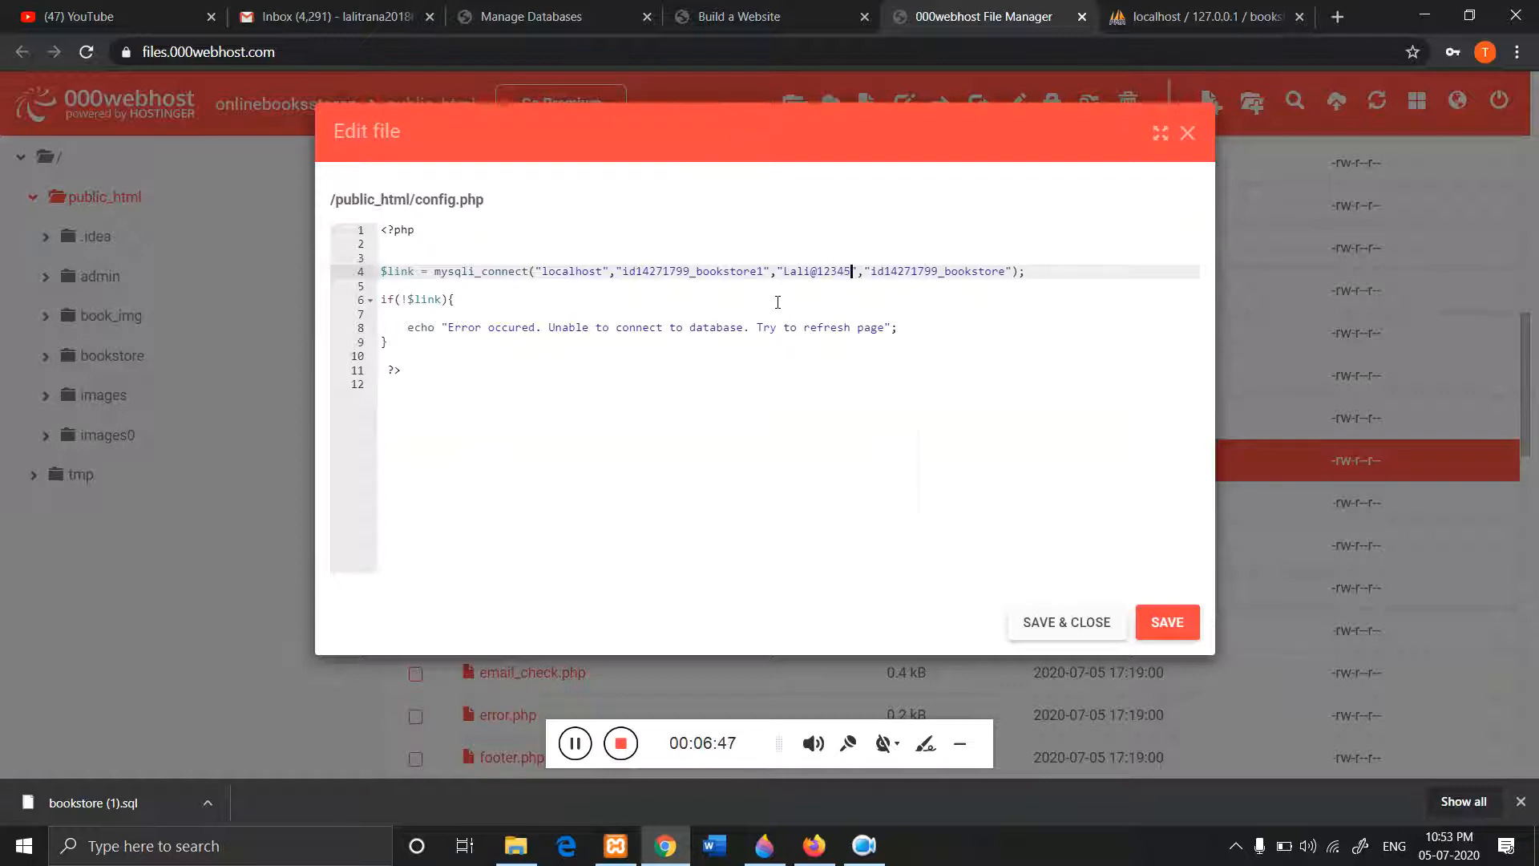
left_click(1153, 619)
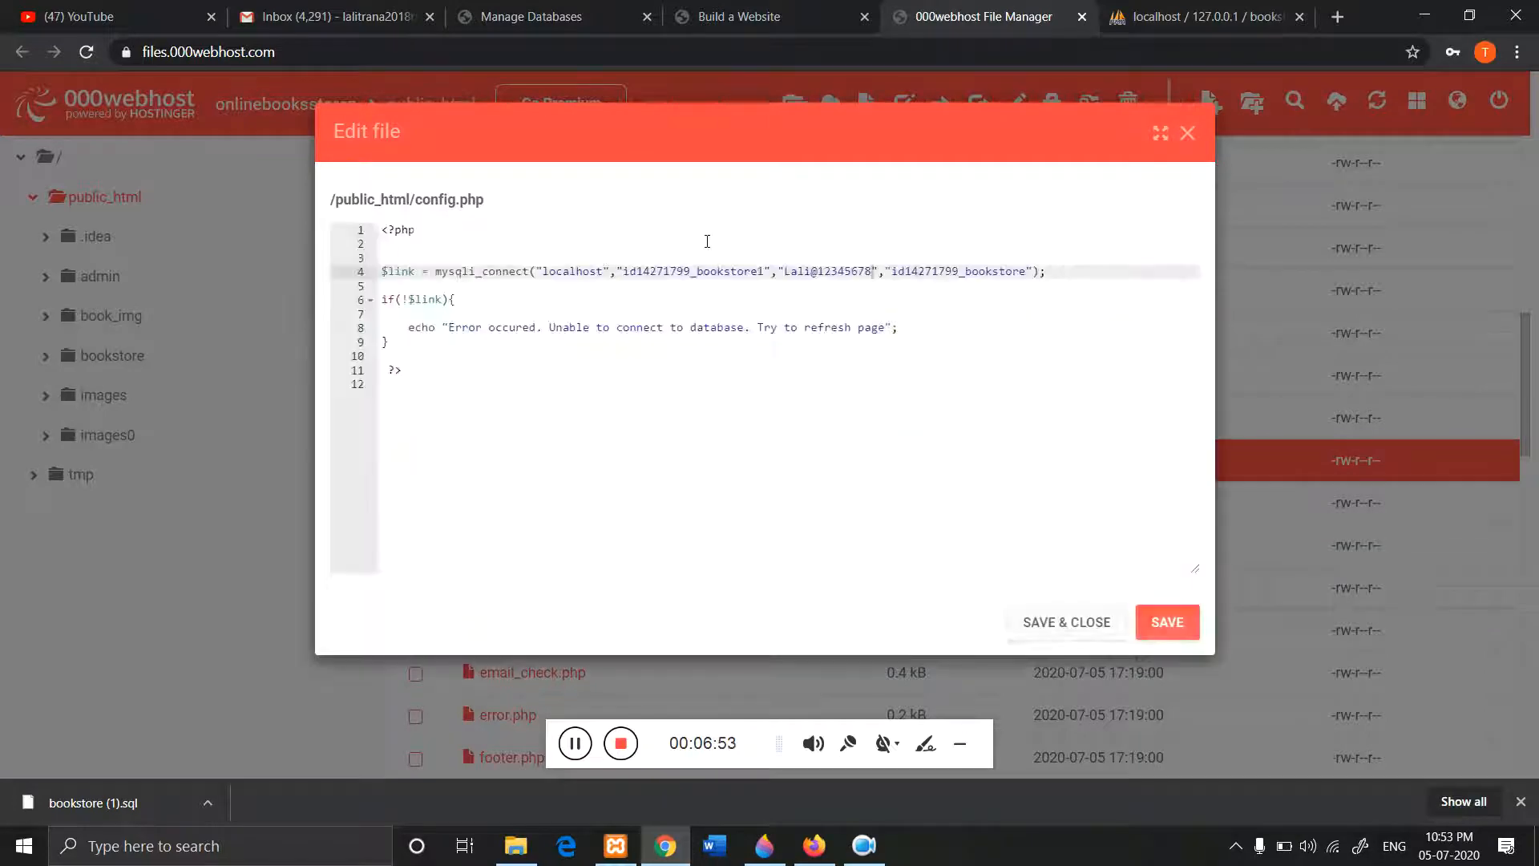
left_click(734, 16)
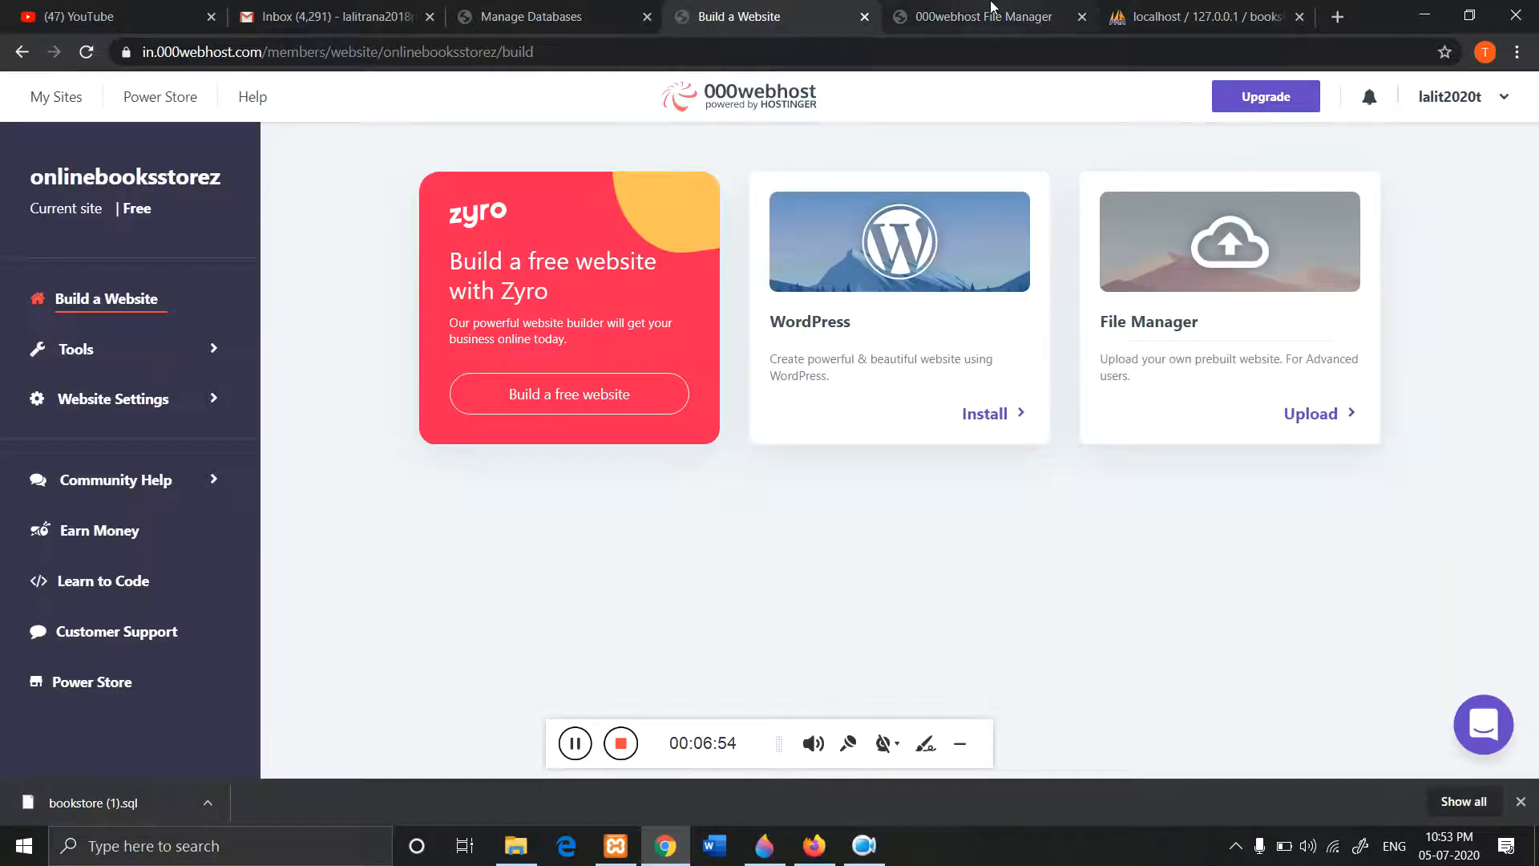
left_click(945, 14)
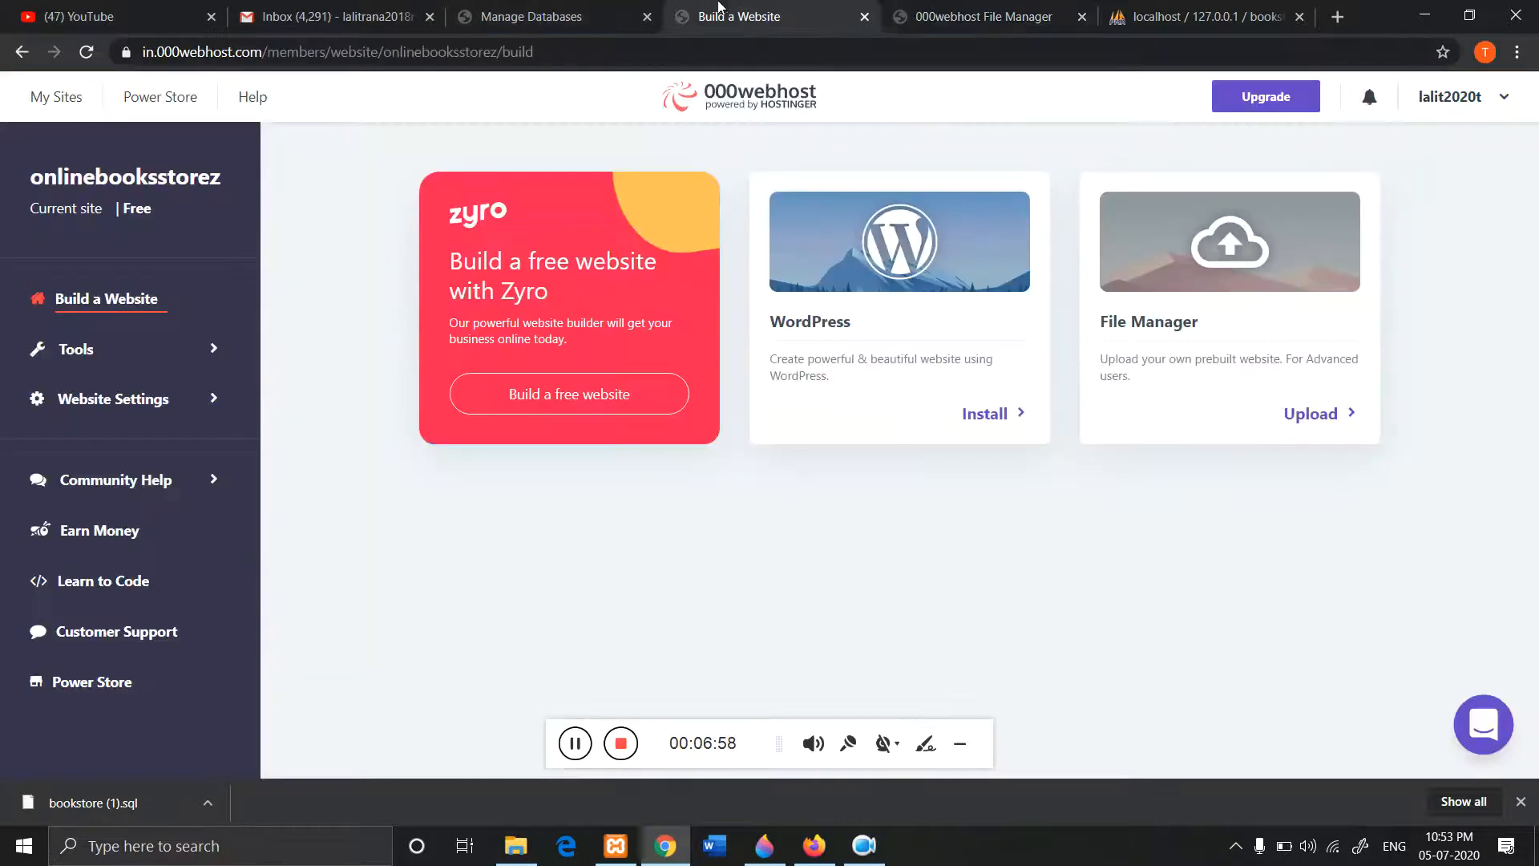
left_click(725, 16)
Open the live onlinebooksstorez.000webhostapp.com site from the My Sites list in a new tab.
right_click(56, 95)
left_click(104, 107)
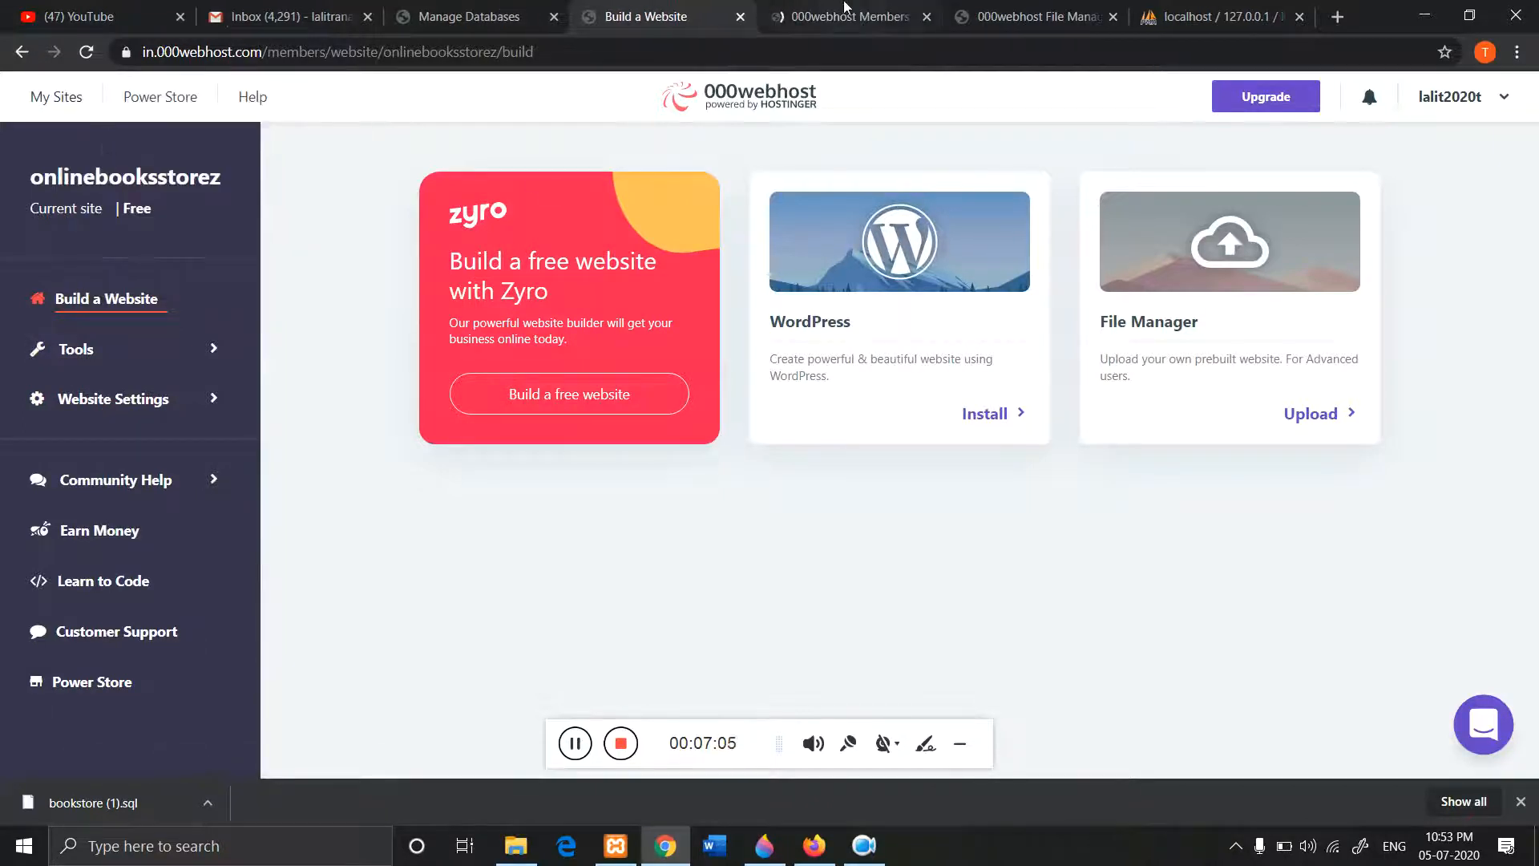
left_click(849, 16)
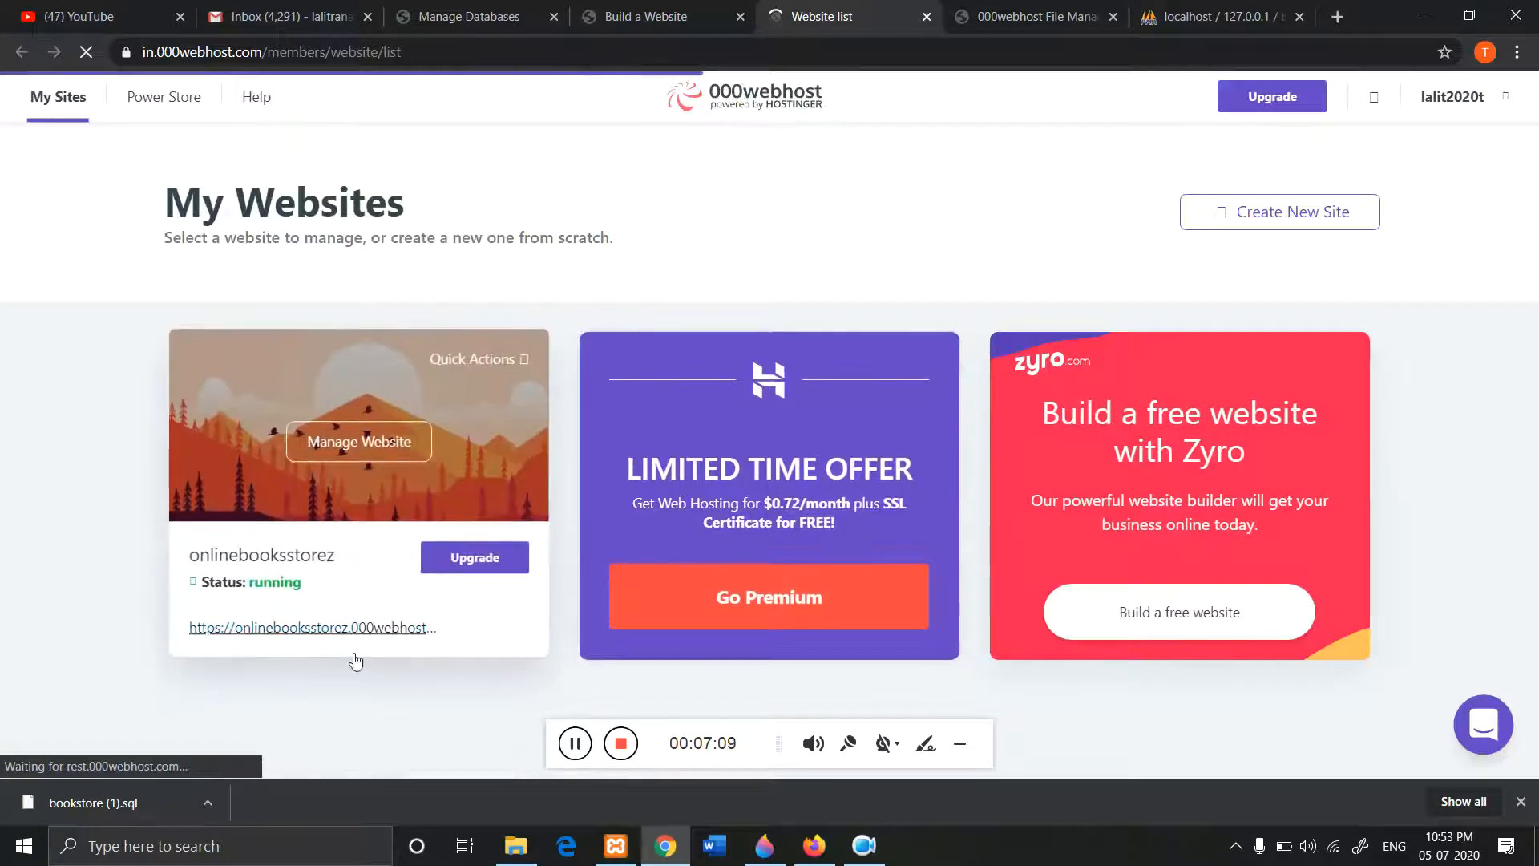
left_click(323, 630)
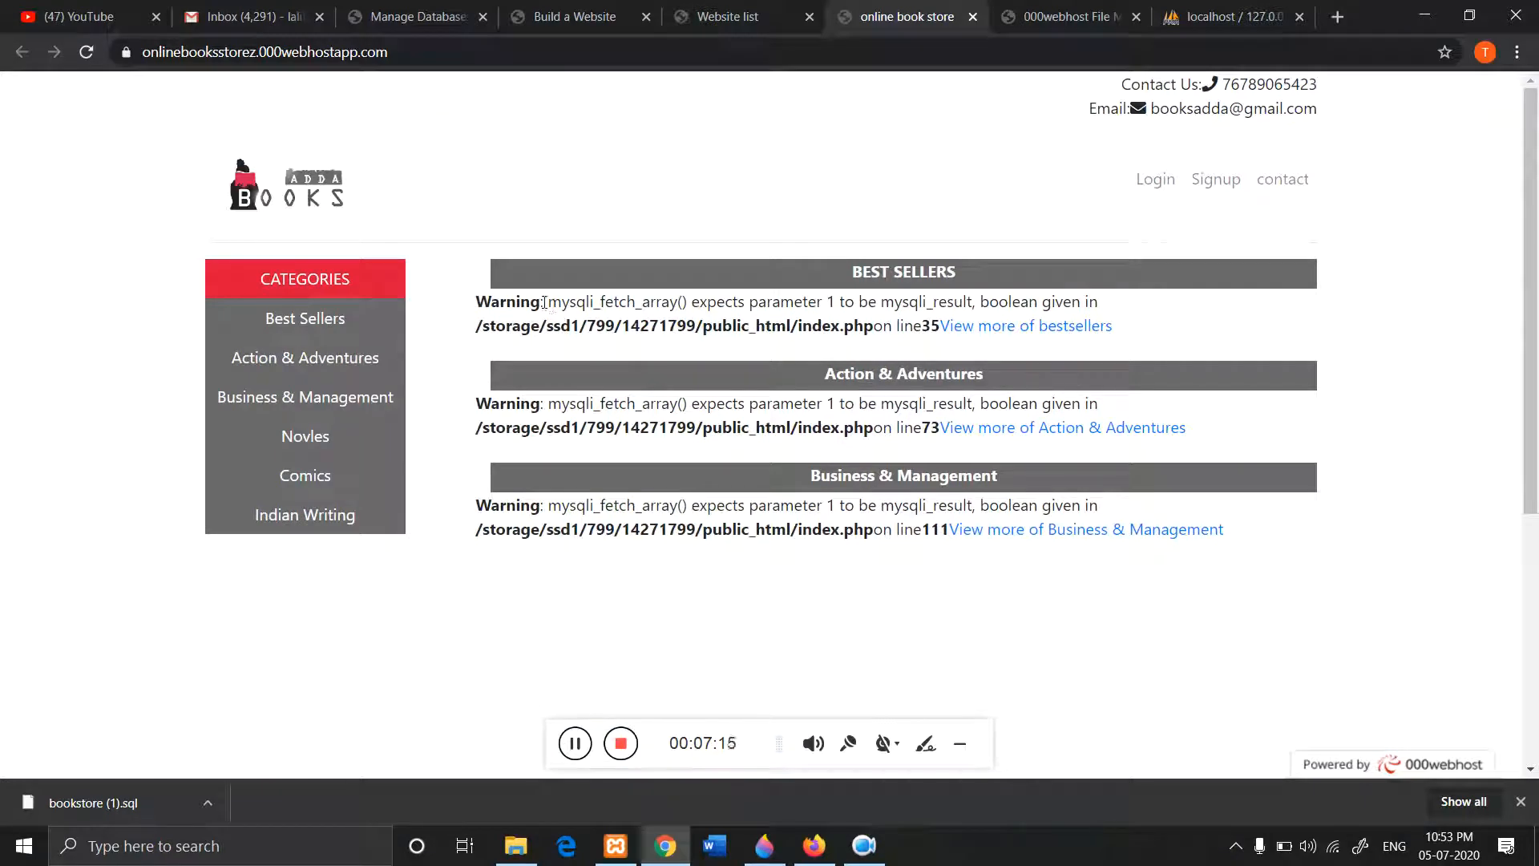
Highlight the mysqli_fetch_array warnings shown in the book sections instead of books.
left_click_drag(544, 302, 968, 293)
left_click_drag(1082, 292, 1143, 333)
left_click(1144, 344)
left_click(574, 752)
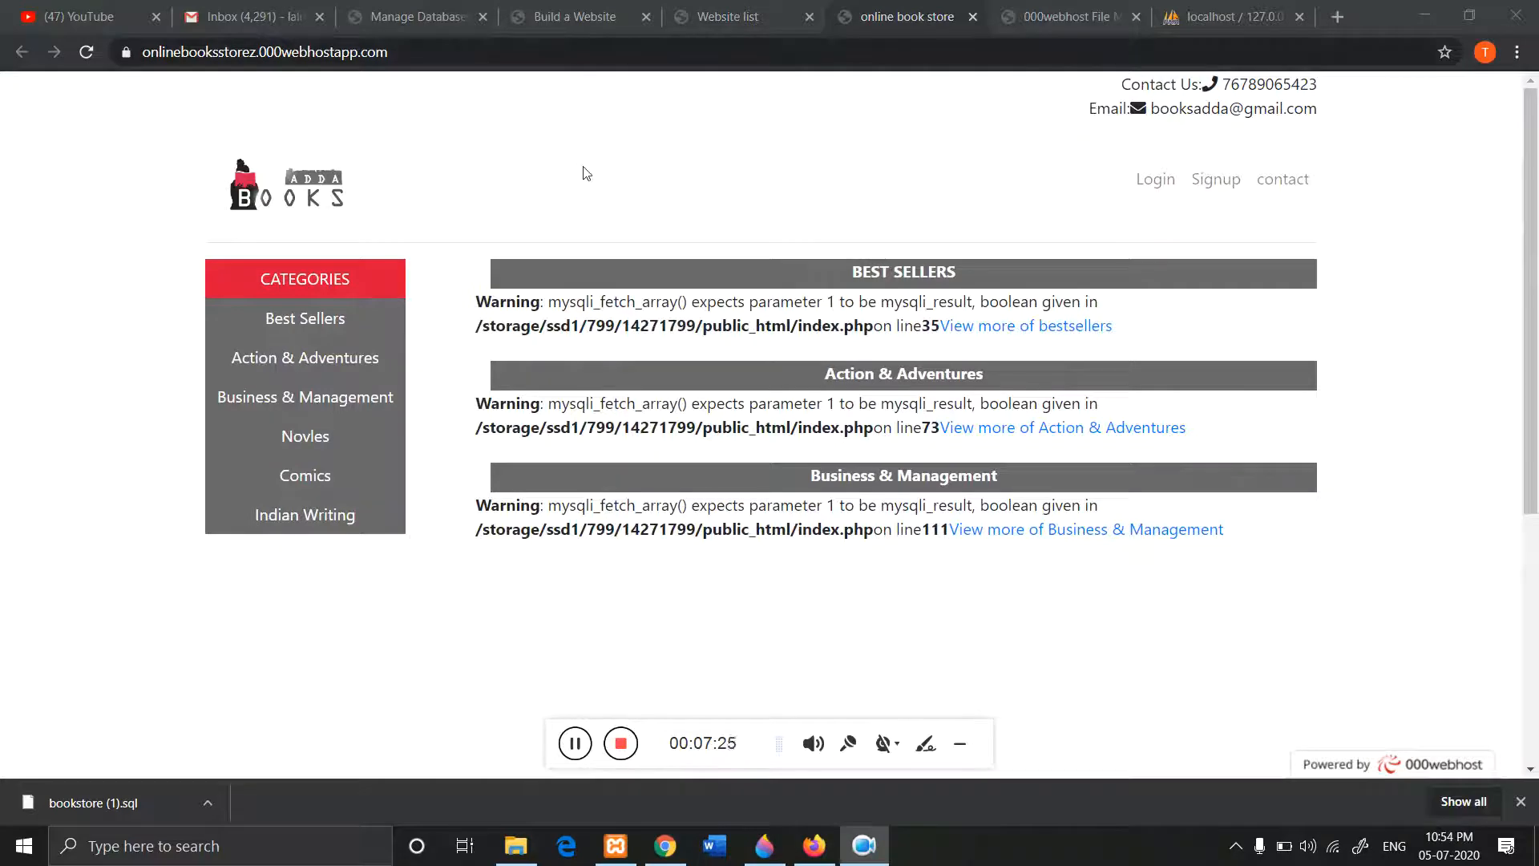
left_click(586, 13)
Open the id14271799_bookstore database in phpMyAdmin through Database Manager's Manage menu.
left_click(705, 15)
left_click(578, 16)
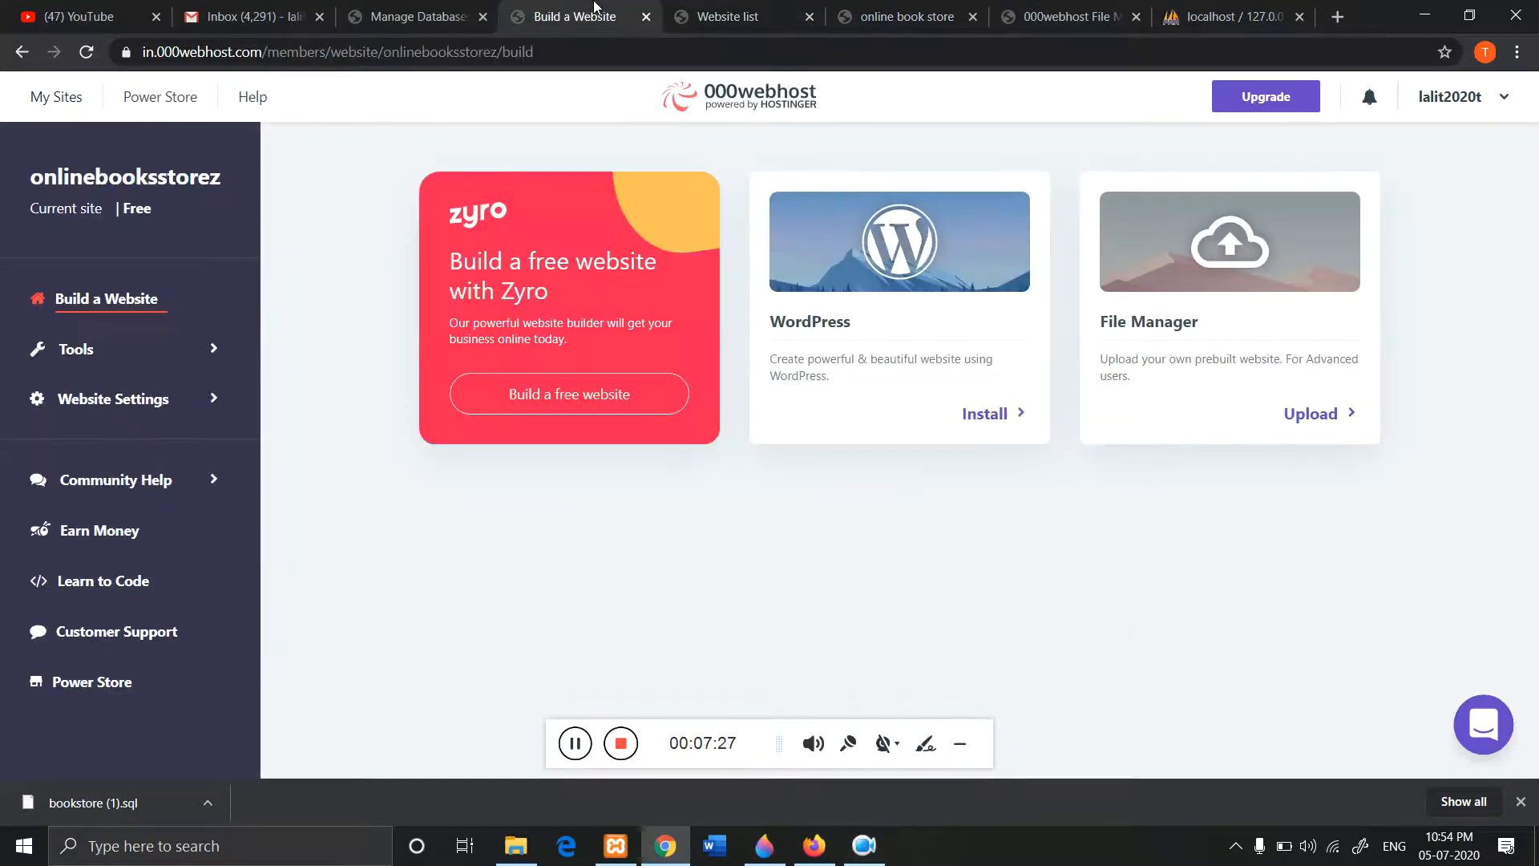
left_click(130, 347)
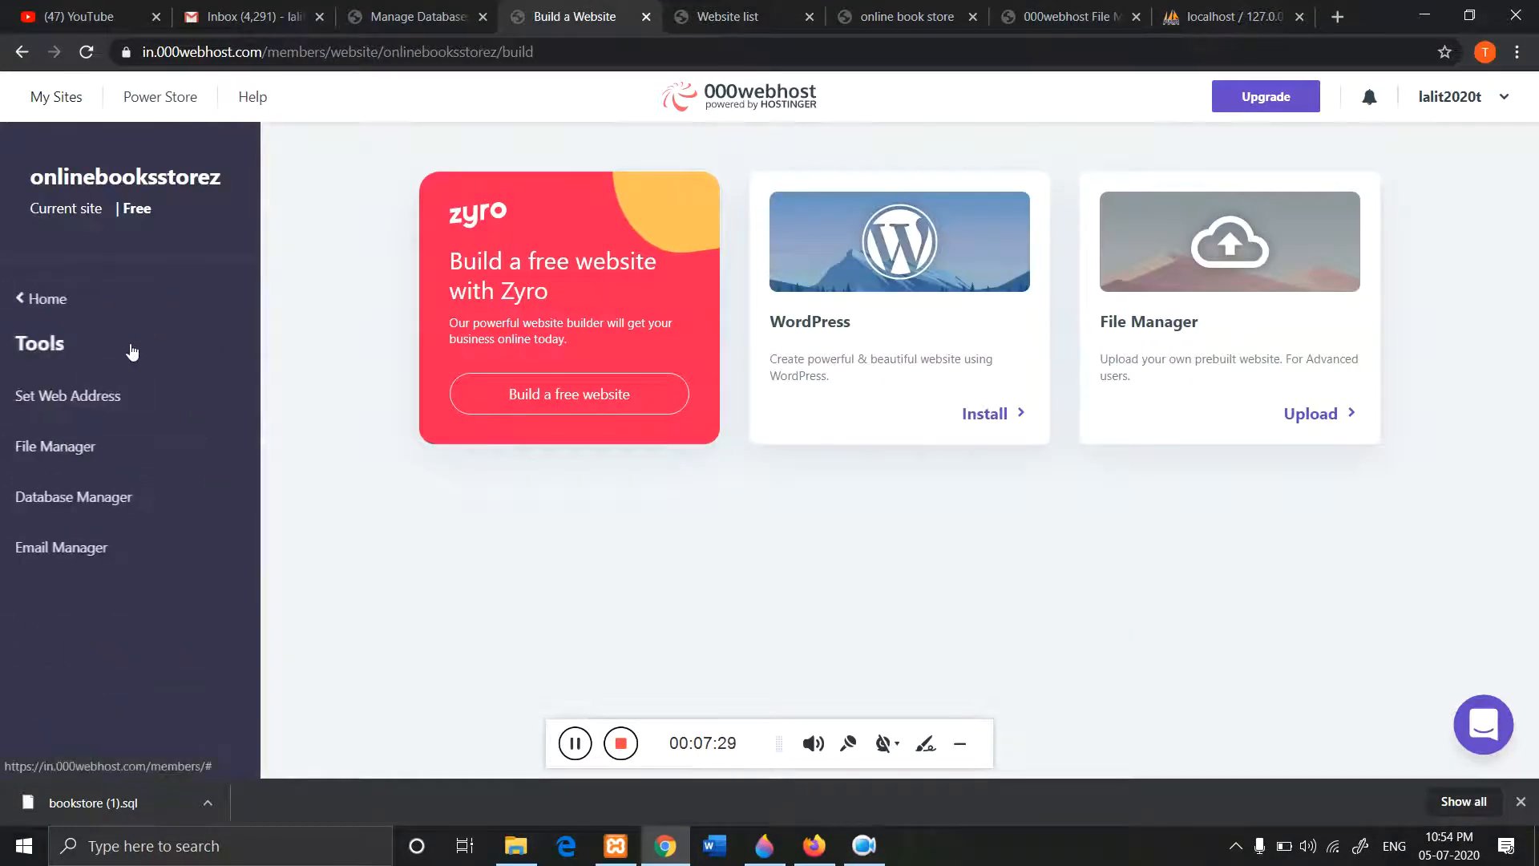
left_click(417, 16)
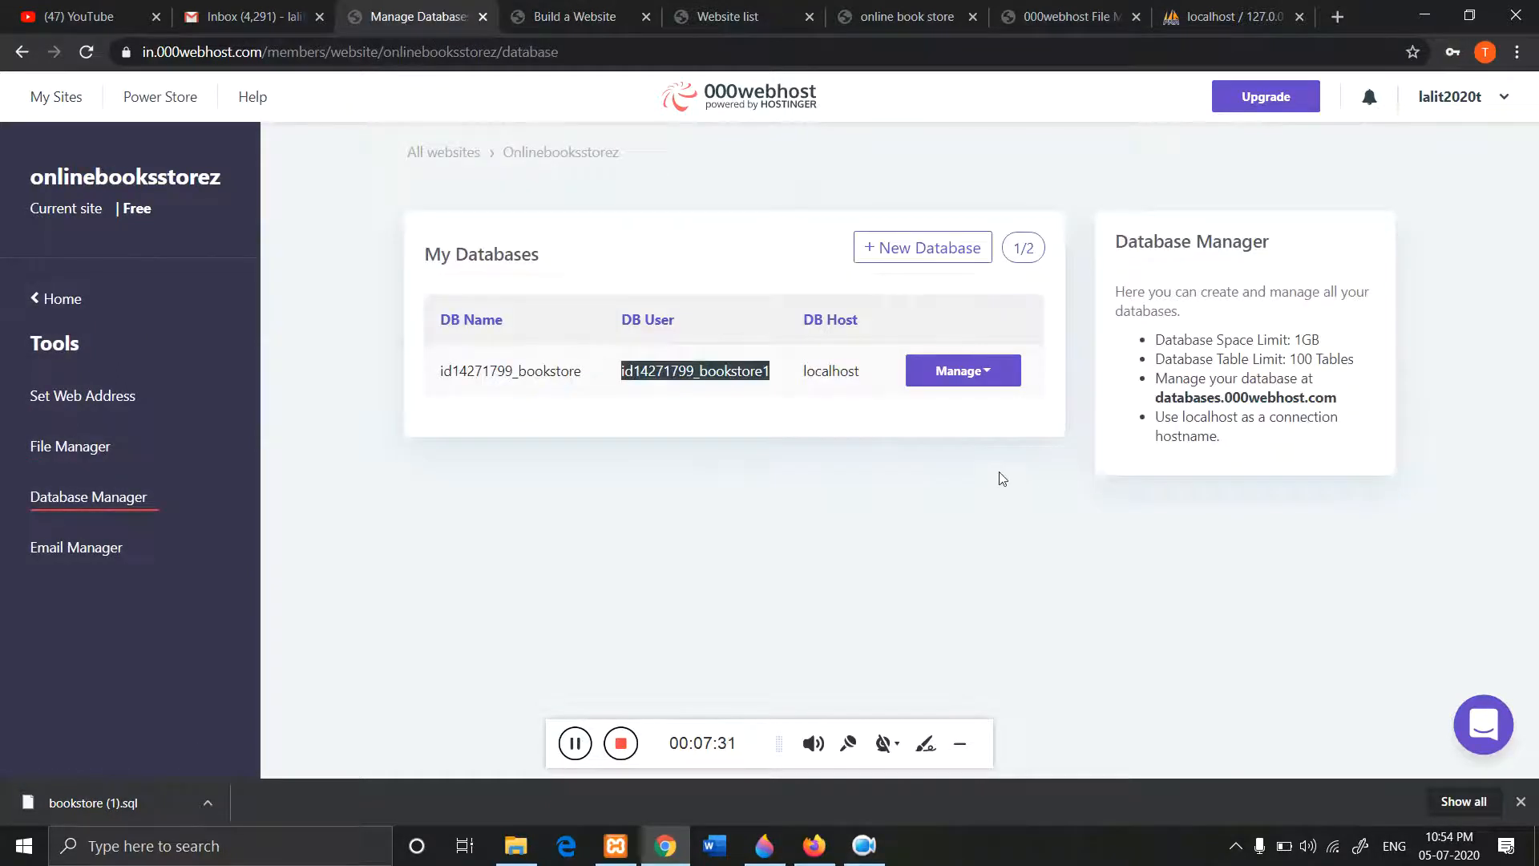
left_click(994, 370)
left_click(958, 408)
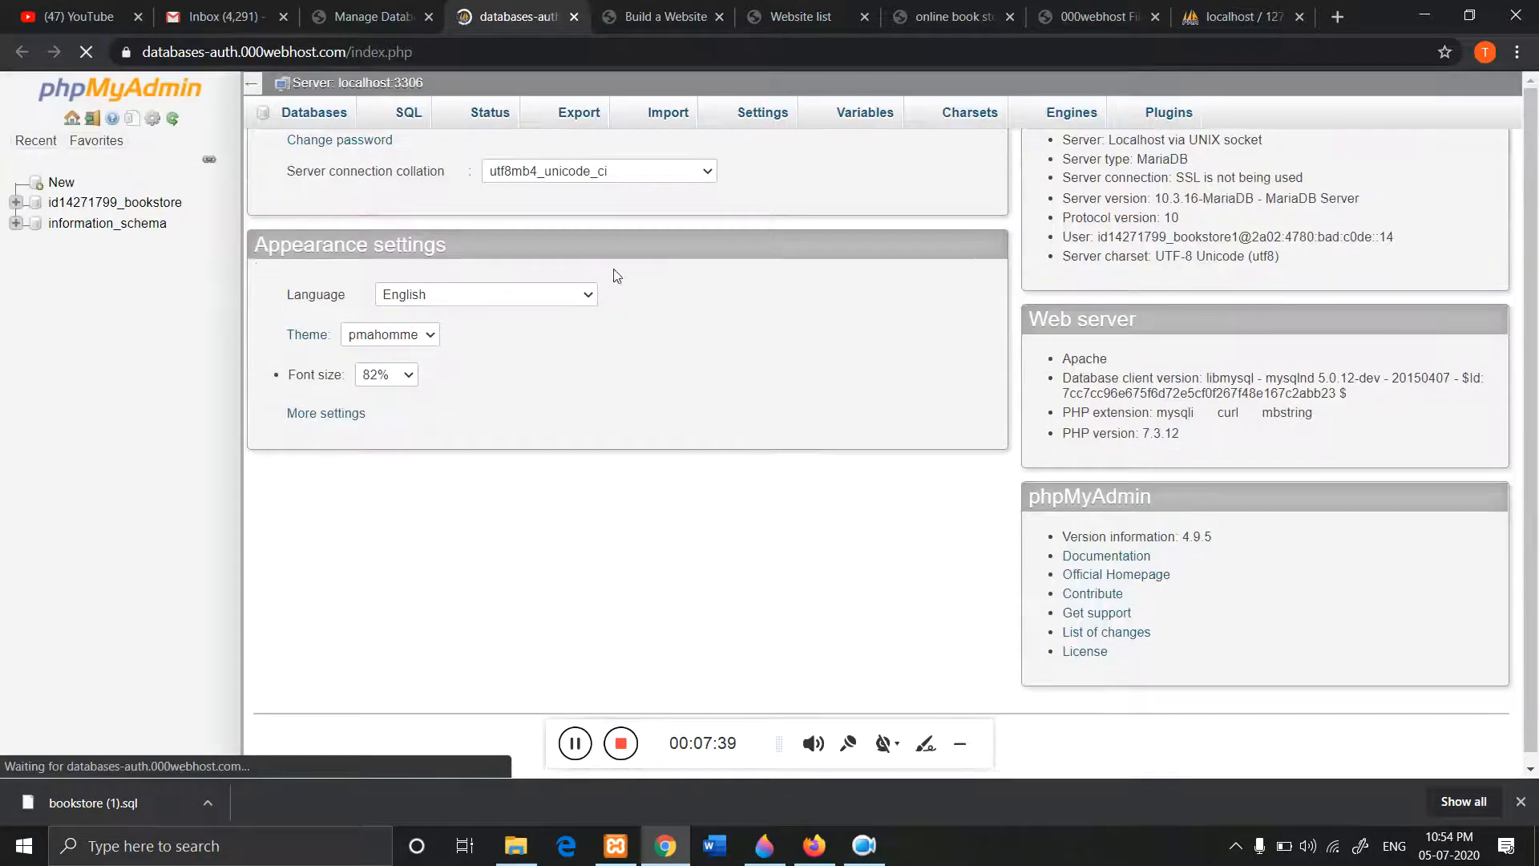
left_click(145, 208)
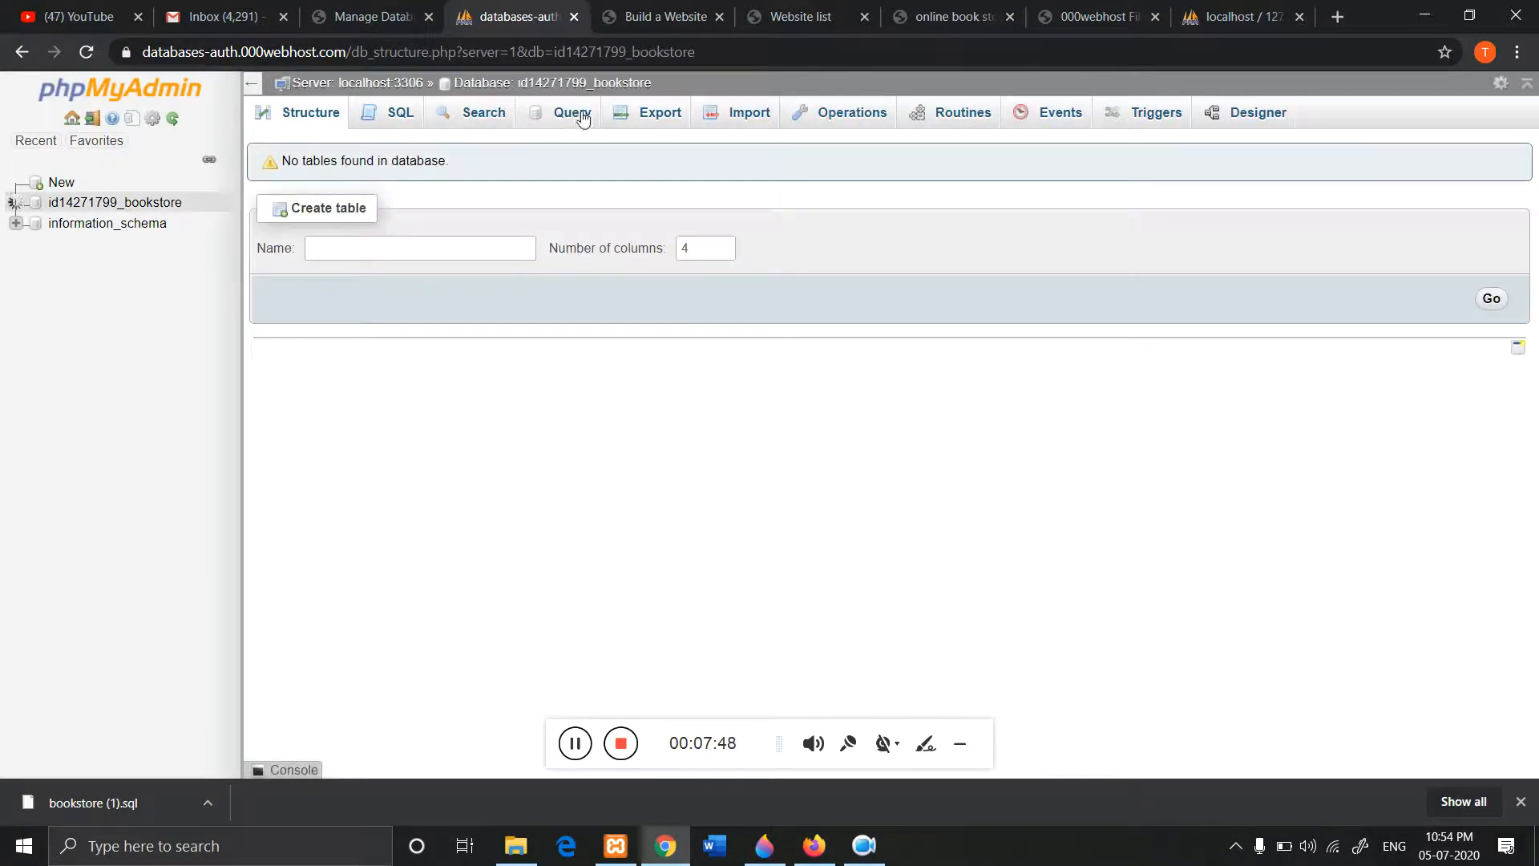
Import book_store.sql from the bookstore folder and view the newly created tables.
left_click(728, 117)
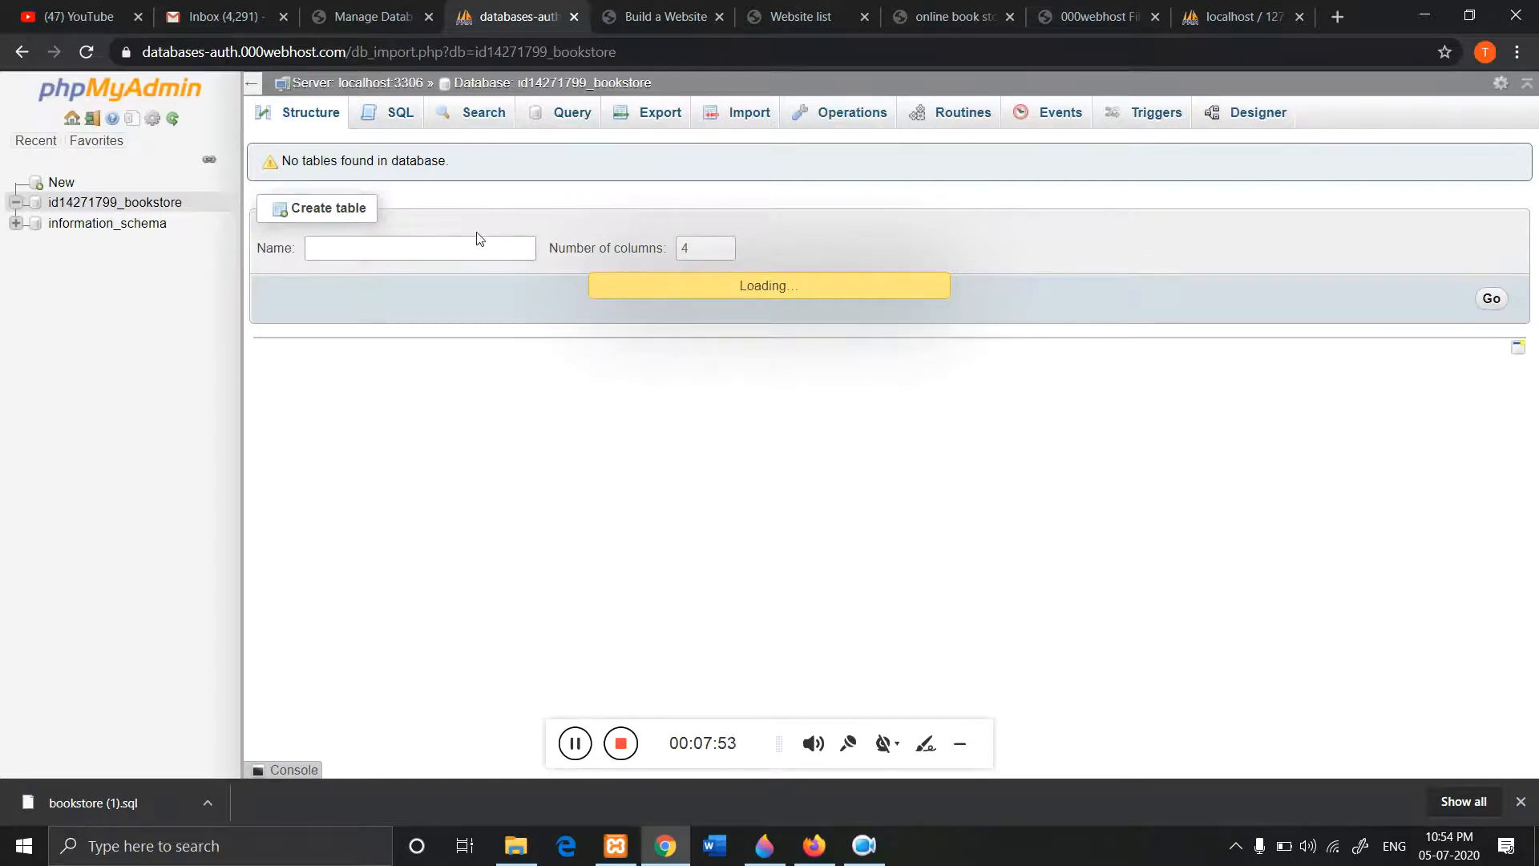
left_click(523, 324)
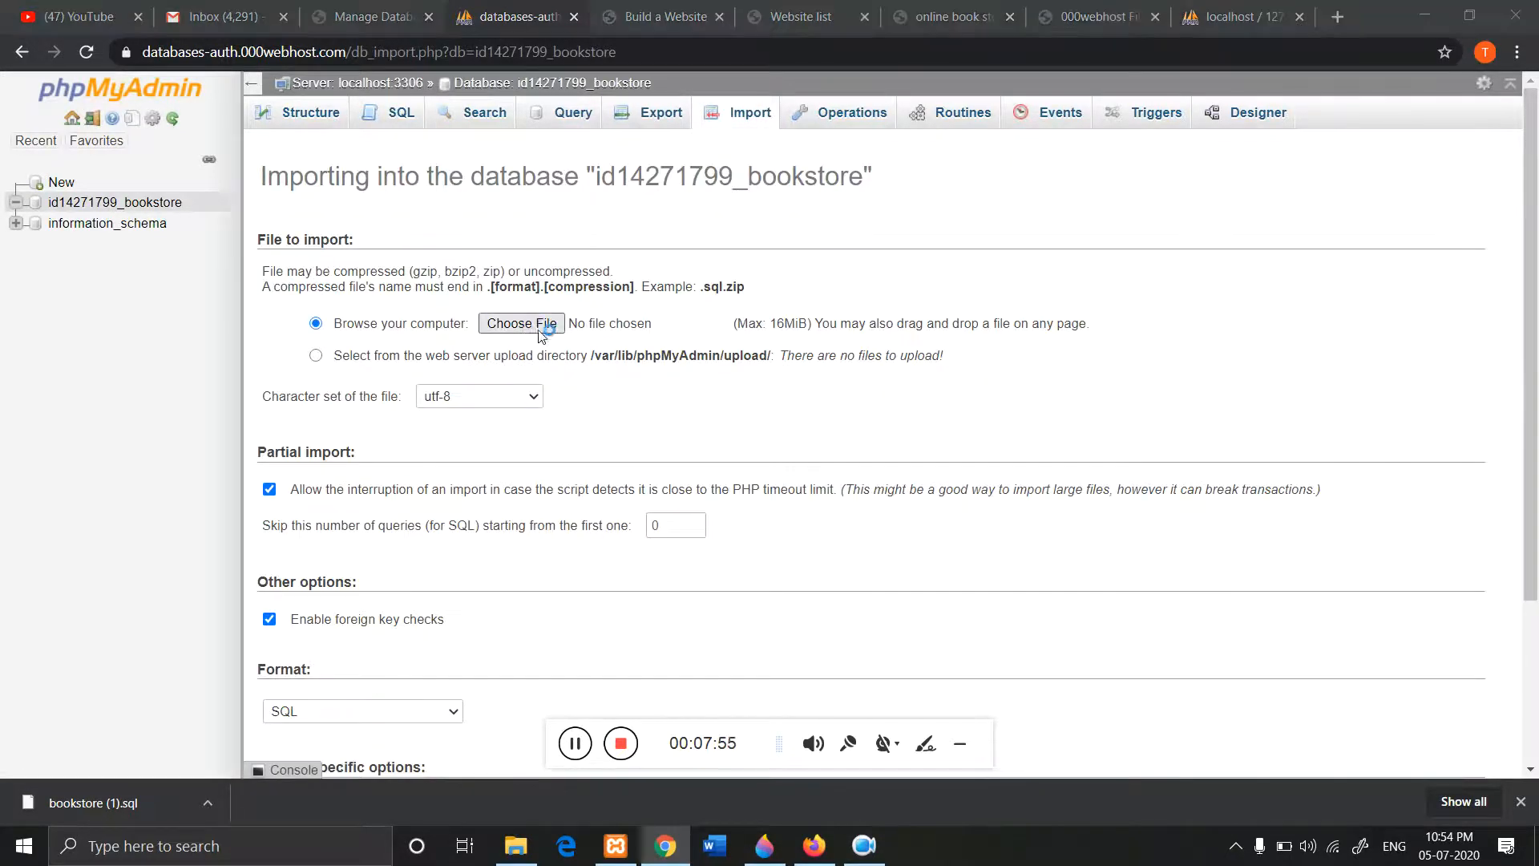
scroll(602, 561, "down", 5)
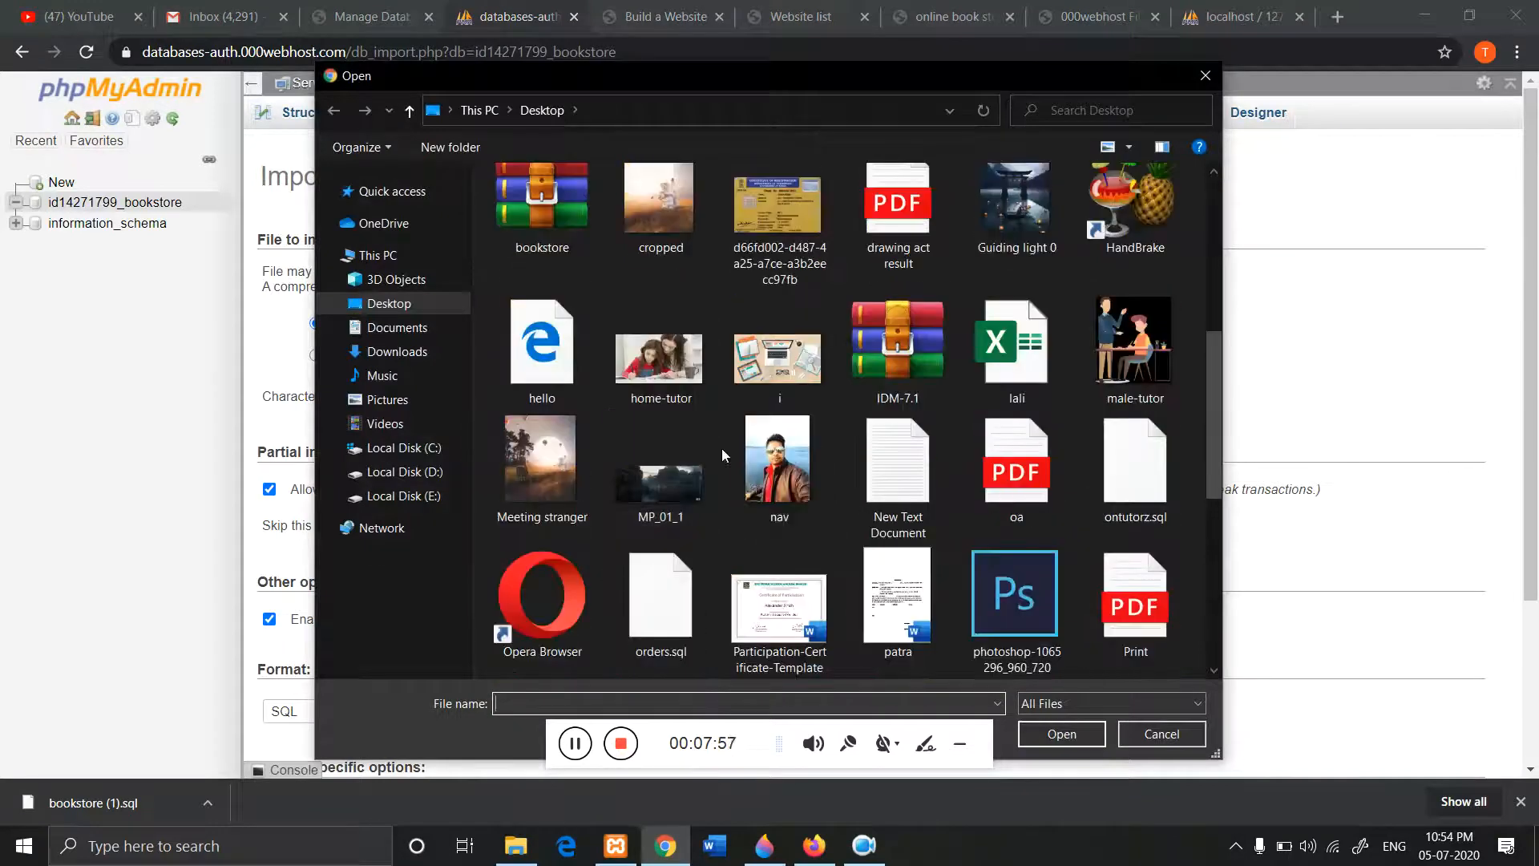
scroll(917, 359, "up", 5)
double_click(1000, 230)
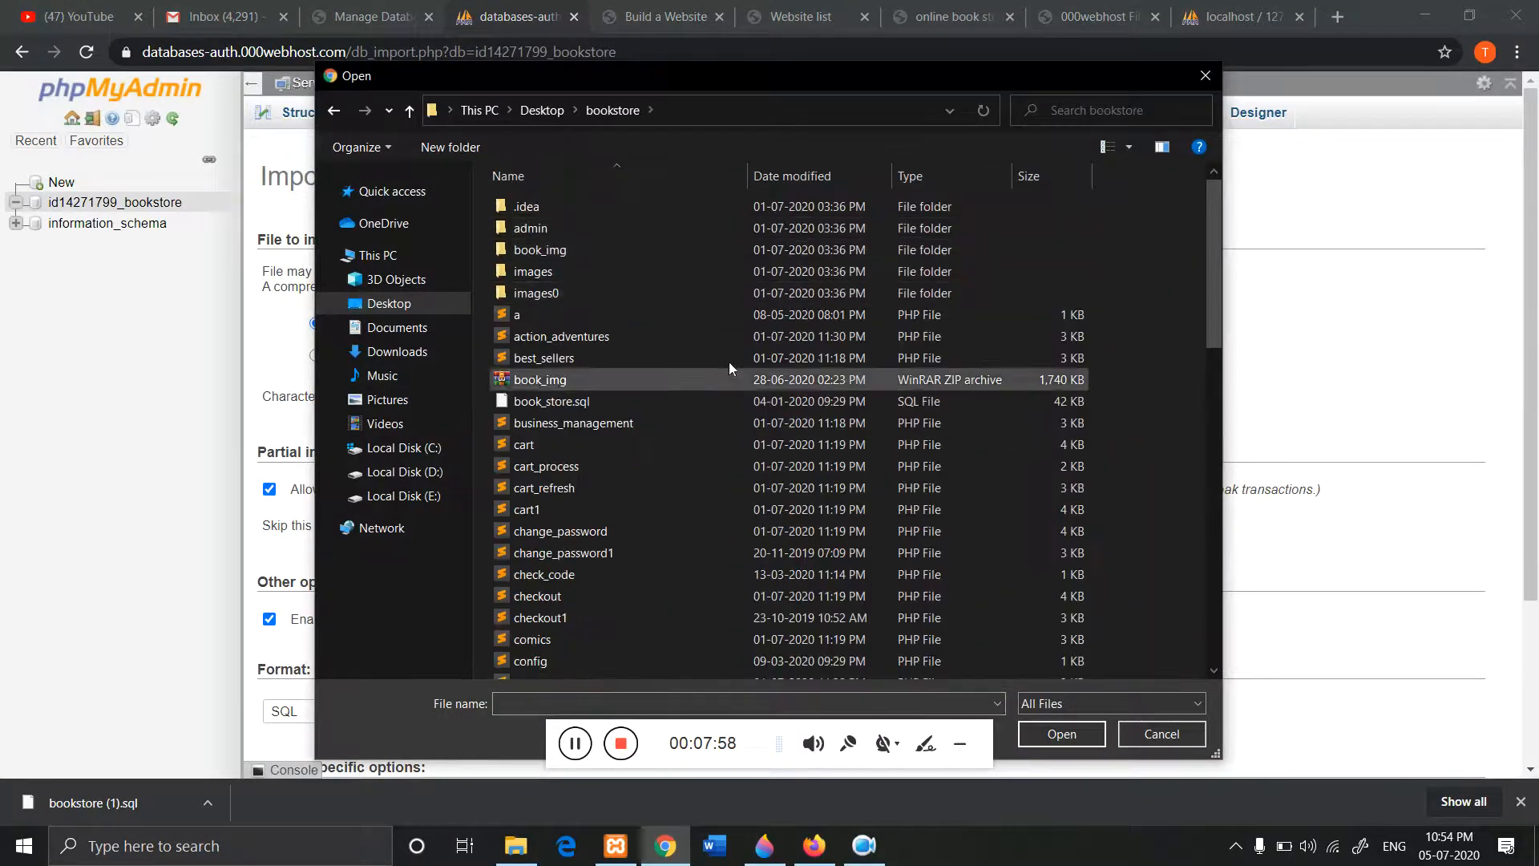
double_click(673, 404)
scroll(651, 463, "down", 3)
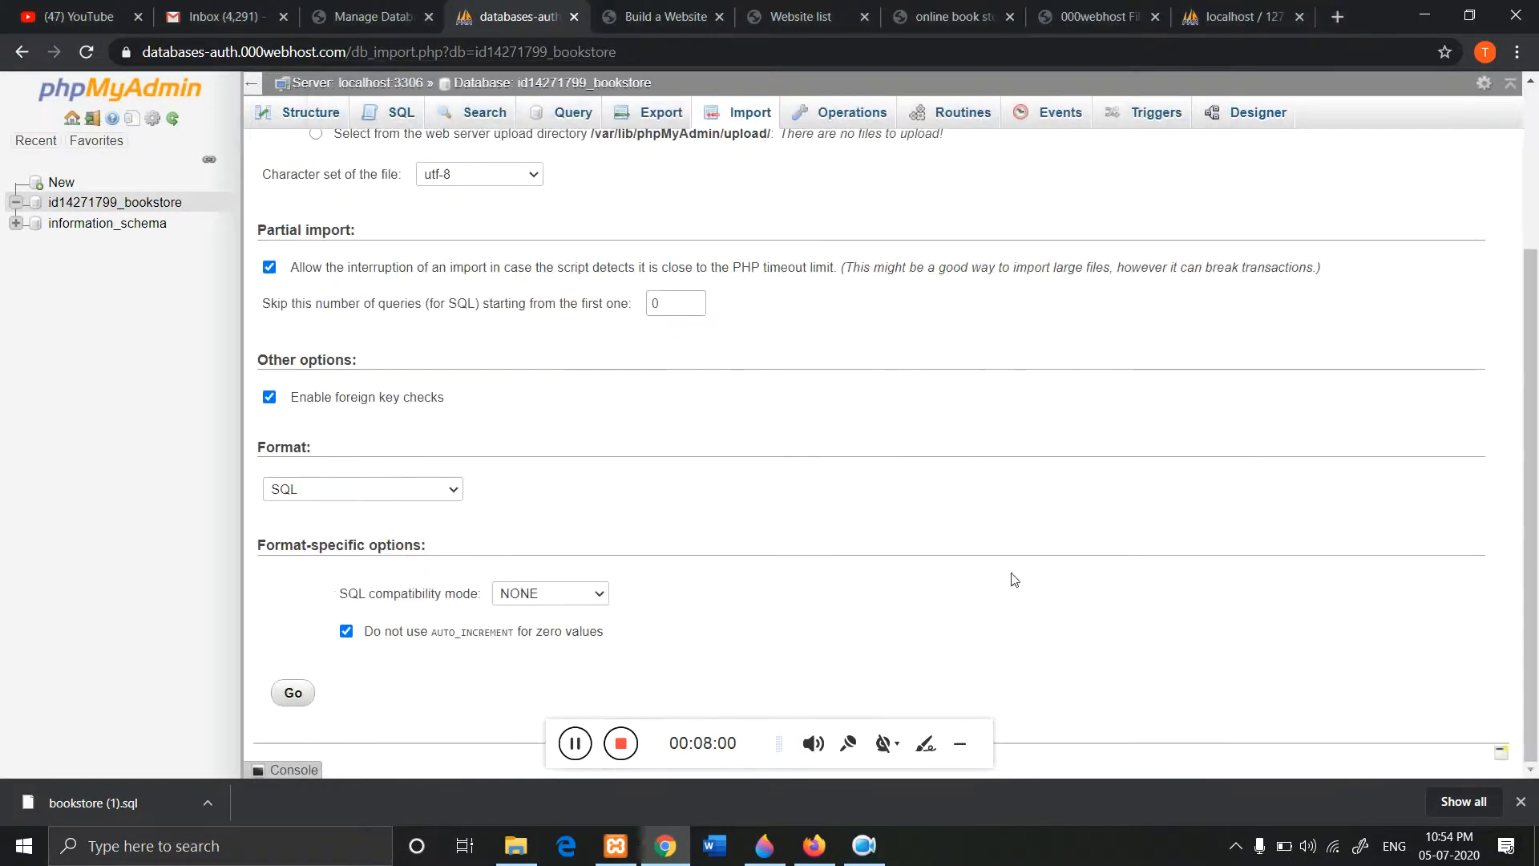
left_click(294, 704)
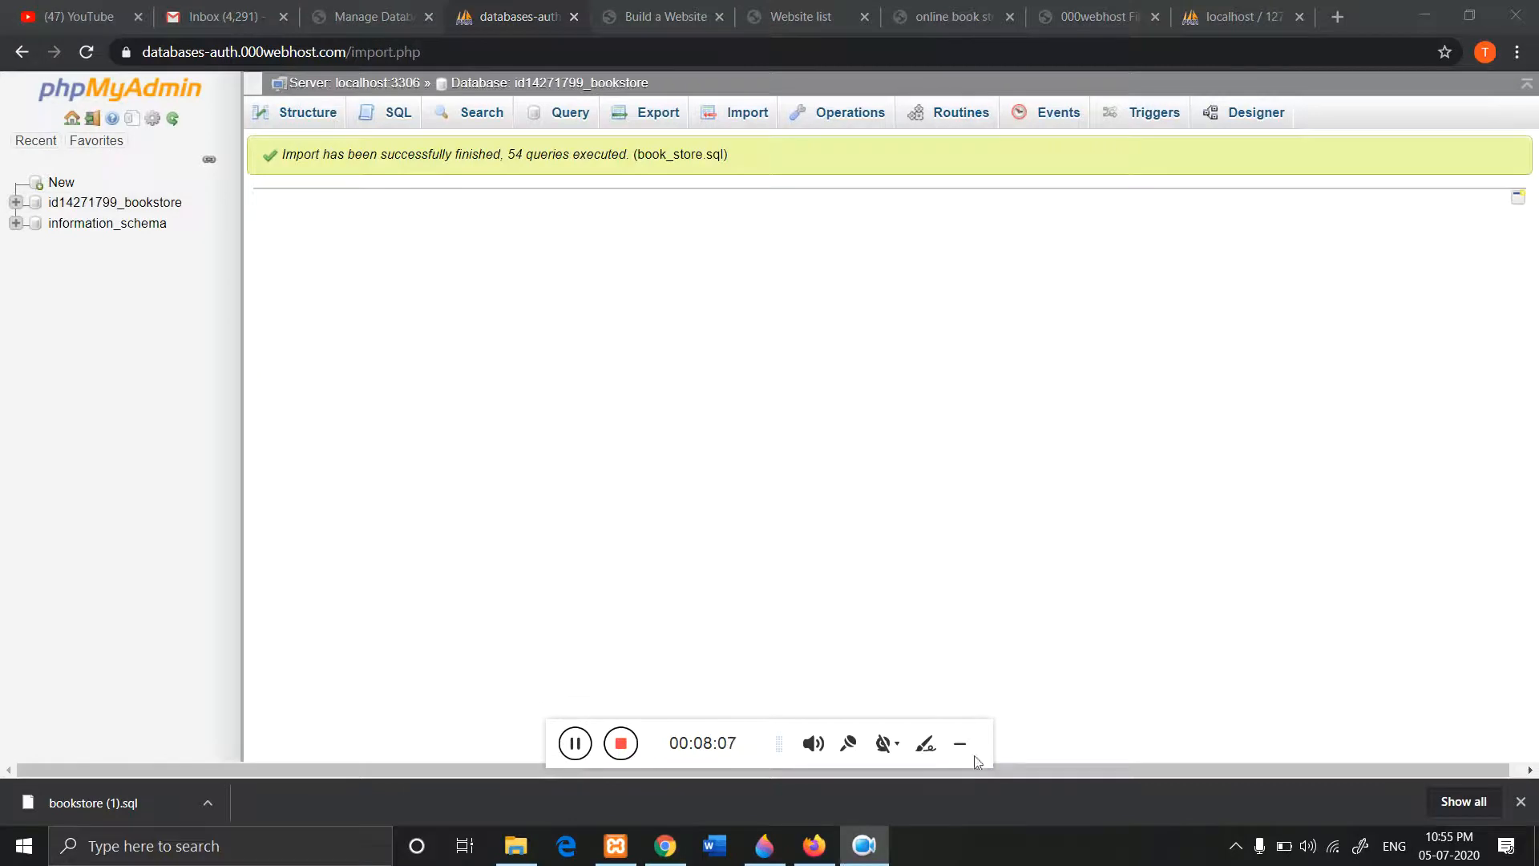
left_click(964, 749)
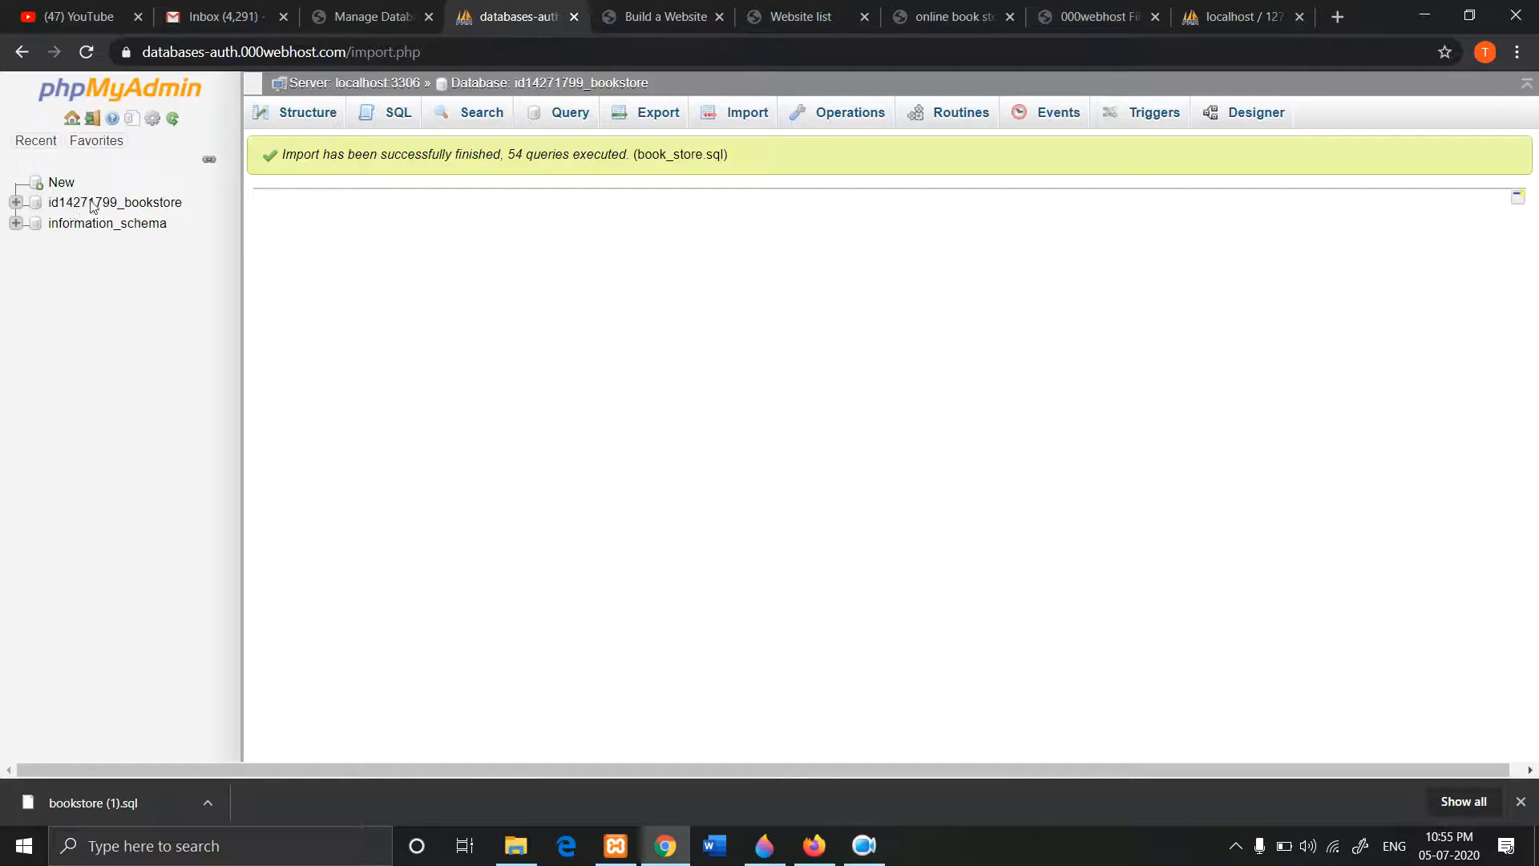
left_click(305, 125)
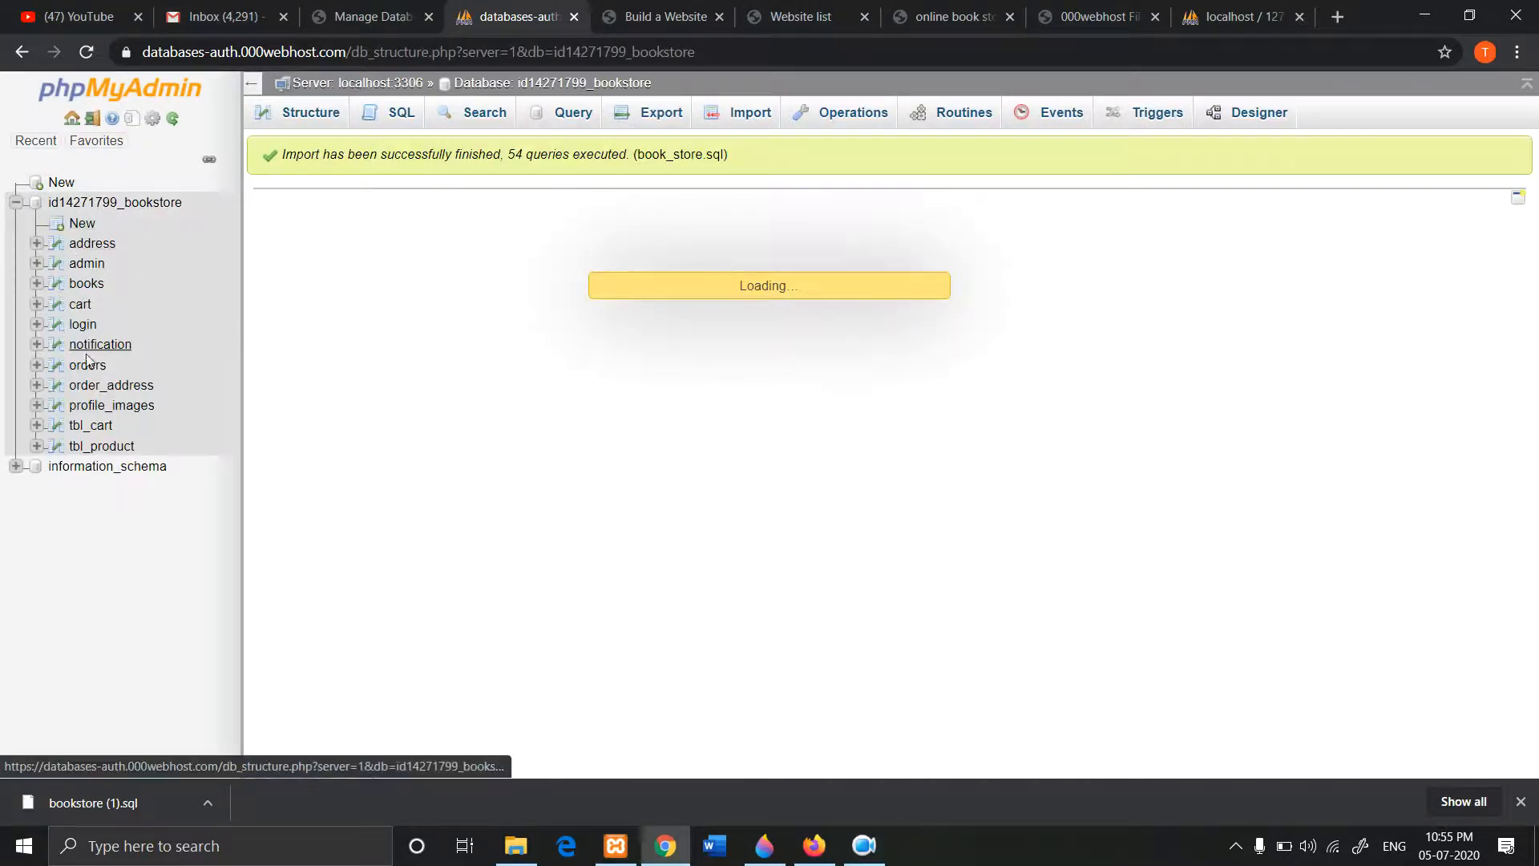
Reload the live bookstore site and scroll through the books now listed with prices.
left_click(923, 24)
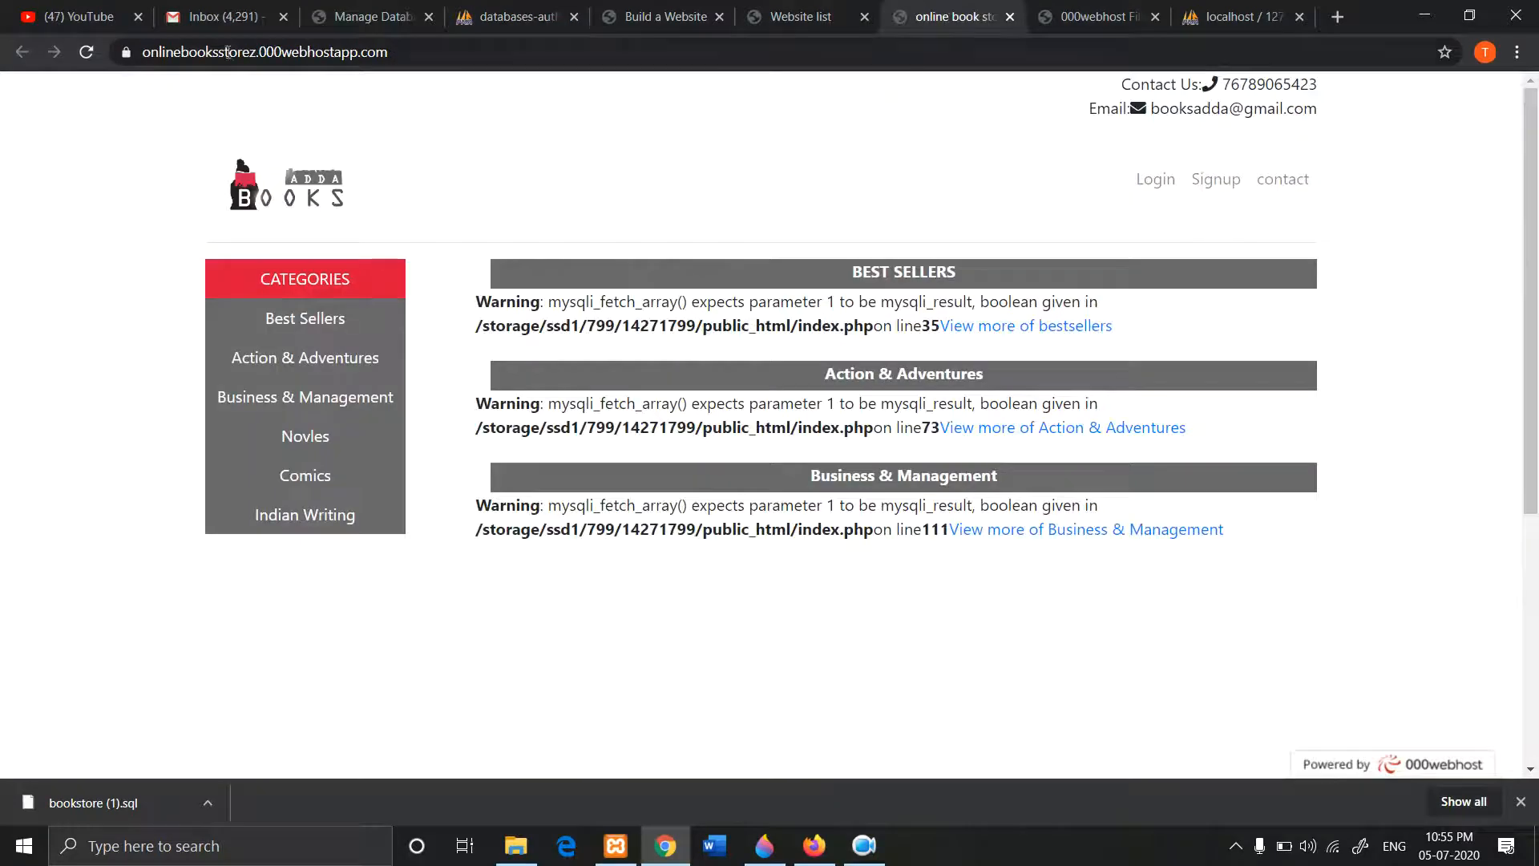
left_click(85, 58)
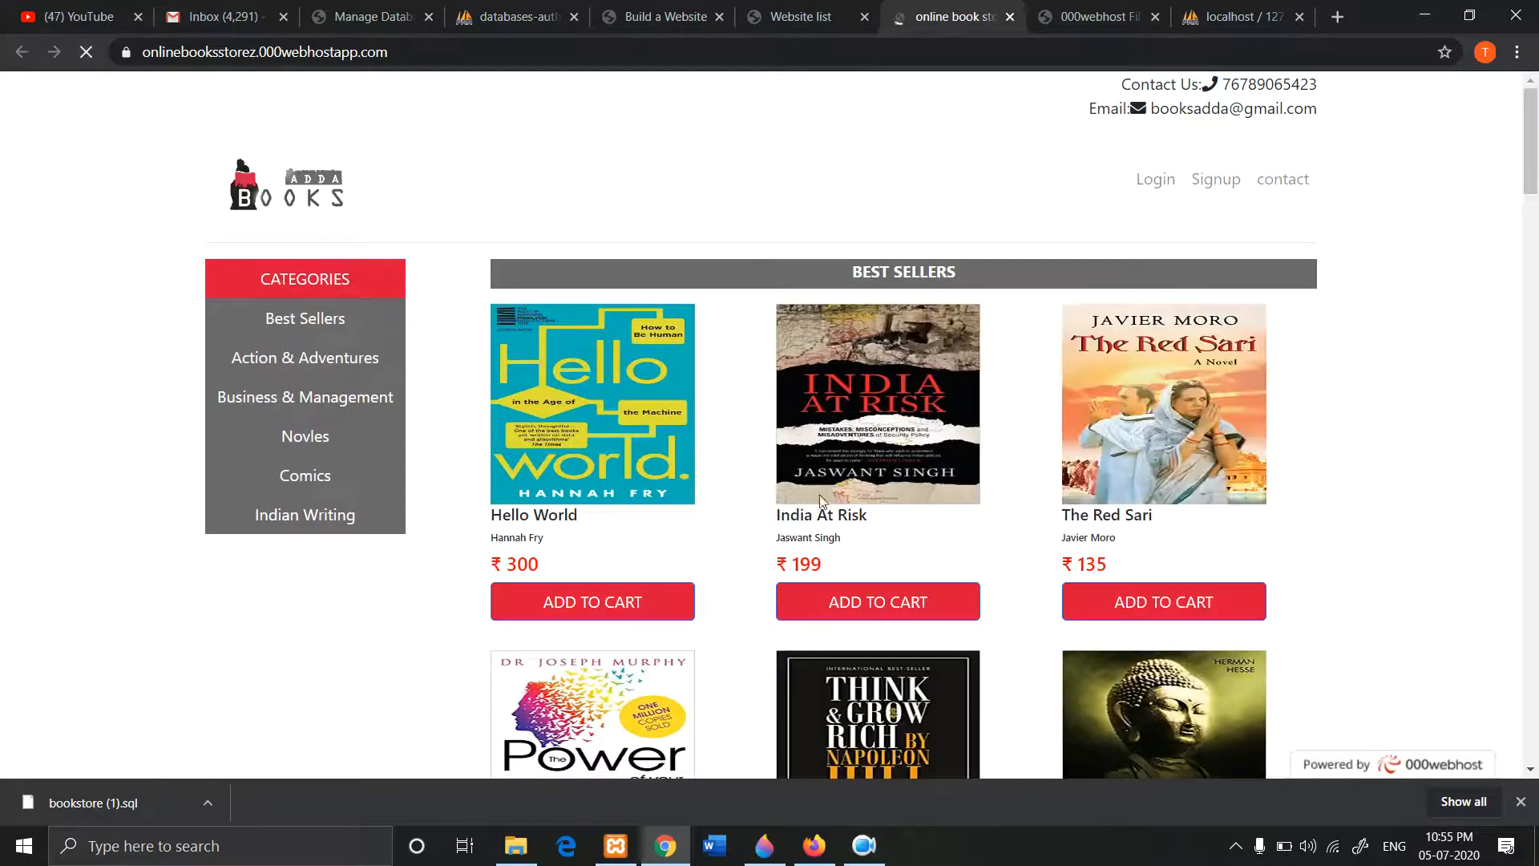
scroll(797, 525, "down", 10)
scroll(791, 532, "down", 3)
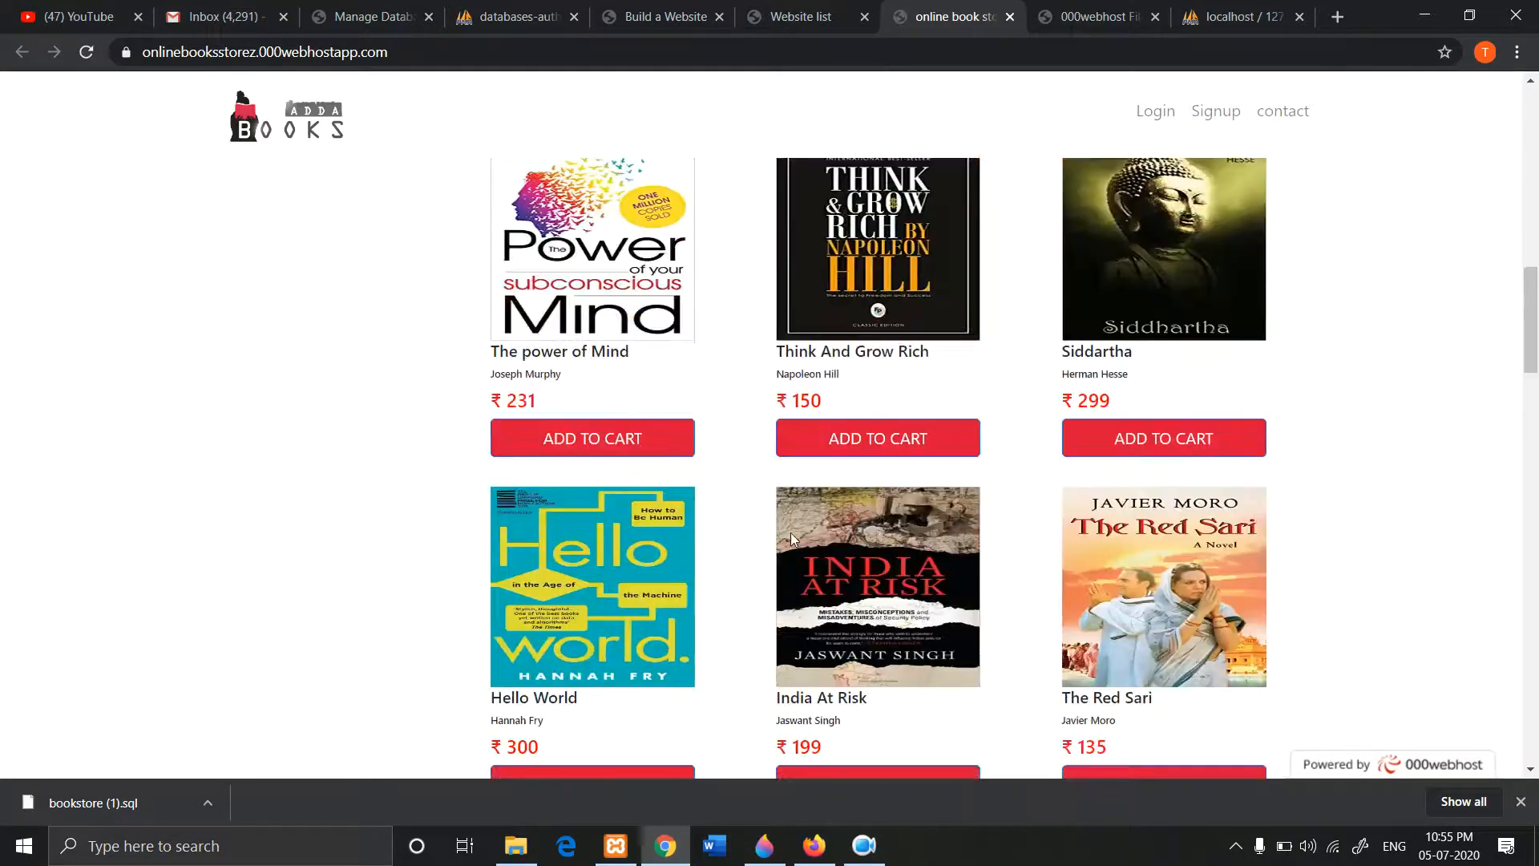
scroll(761, 569, "up", 1)
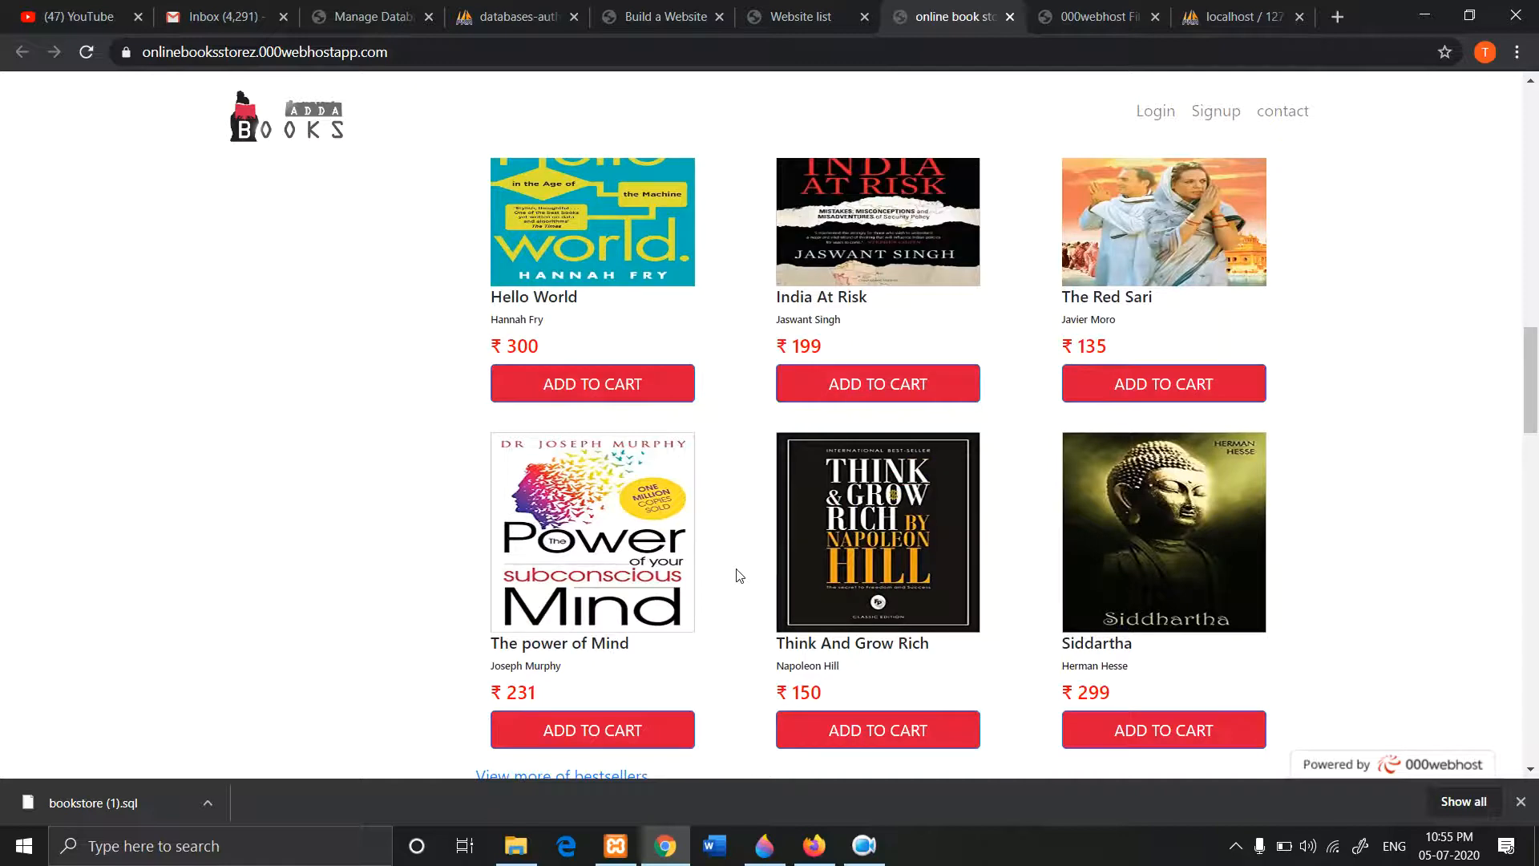
scroll(740, 575, "down", 5)
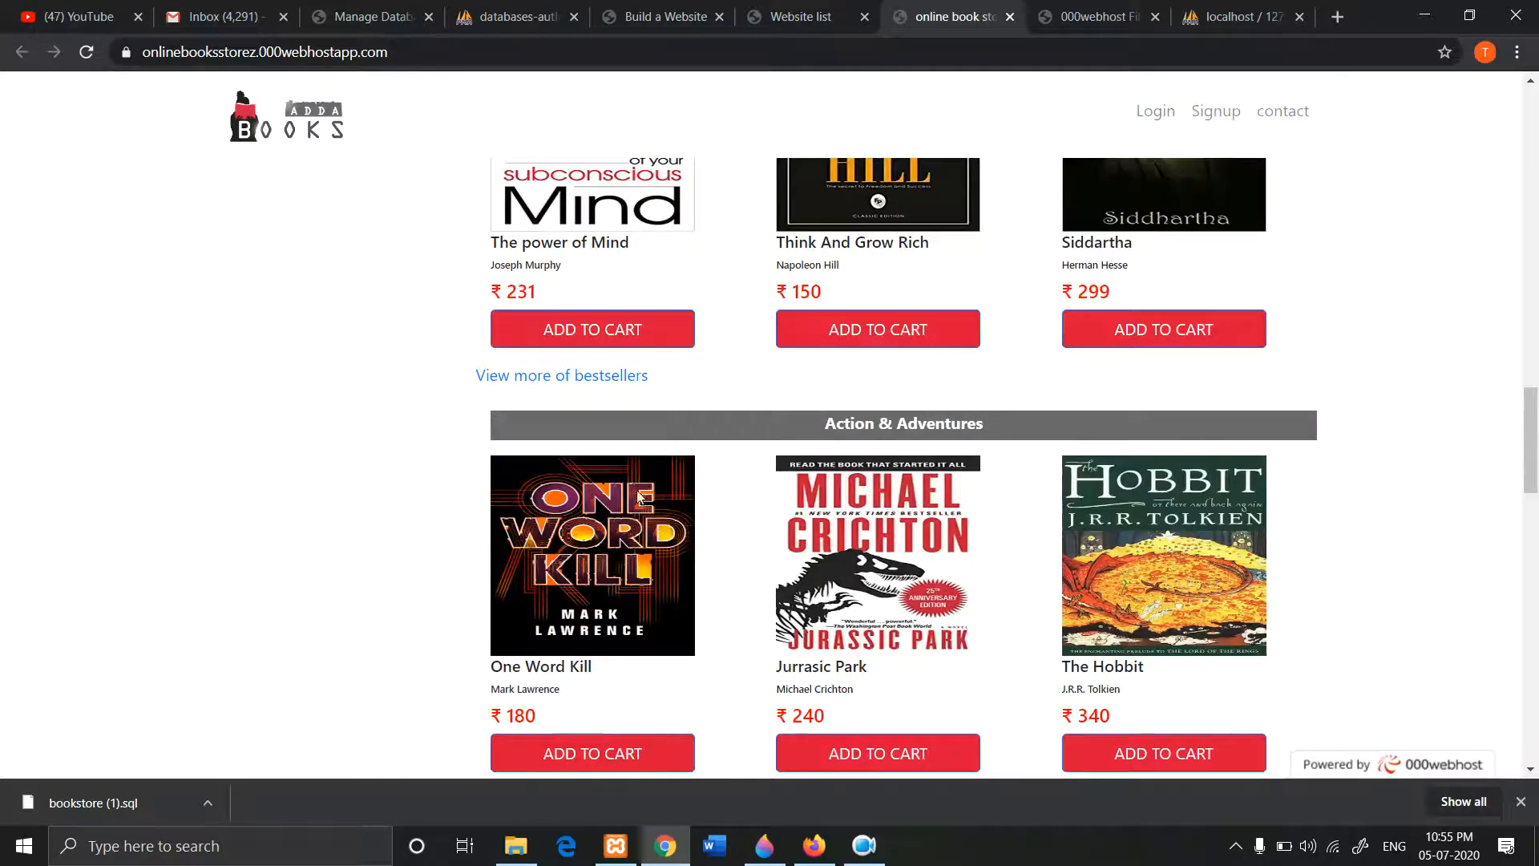
Browse the Best Sellers and Action & Adventures categories, then go to the login page.
left_click(356, 13)
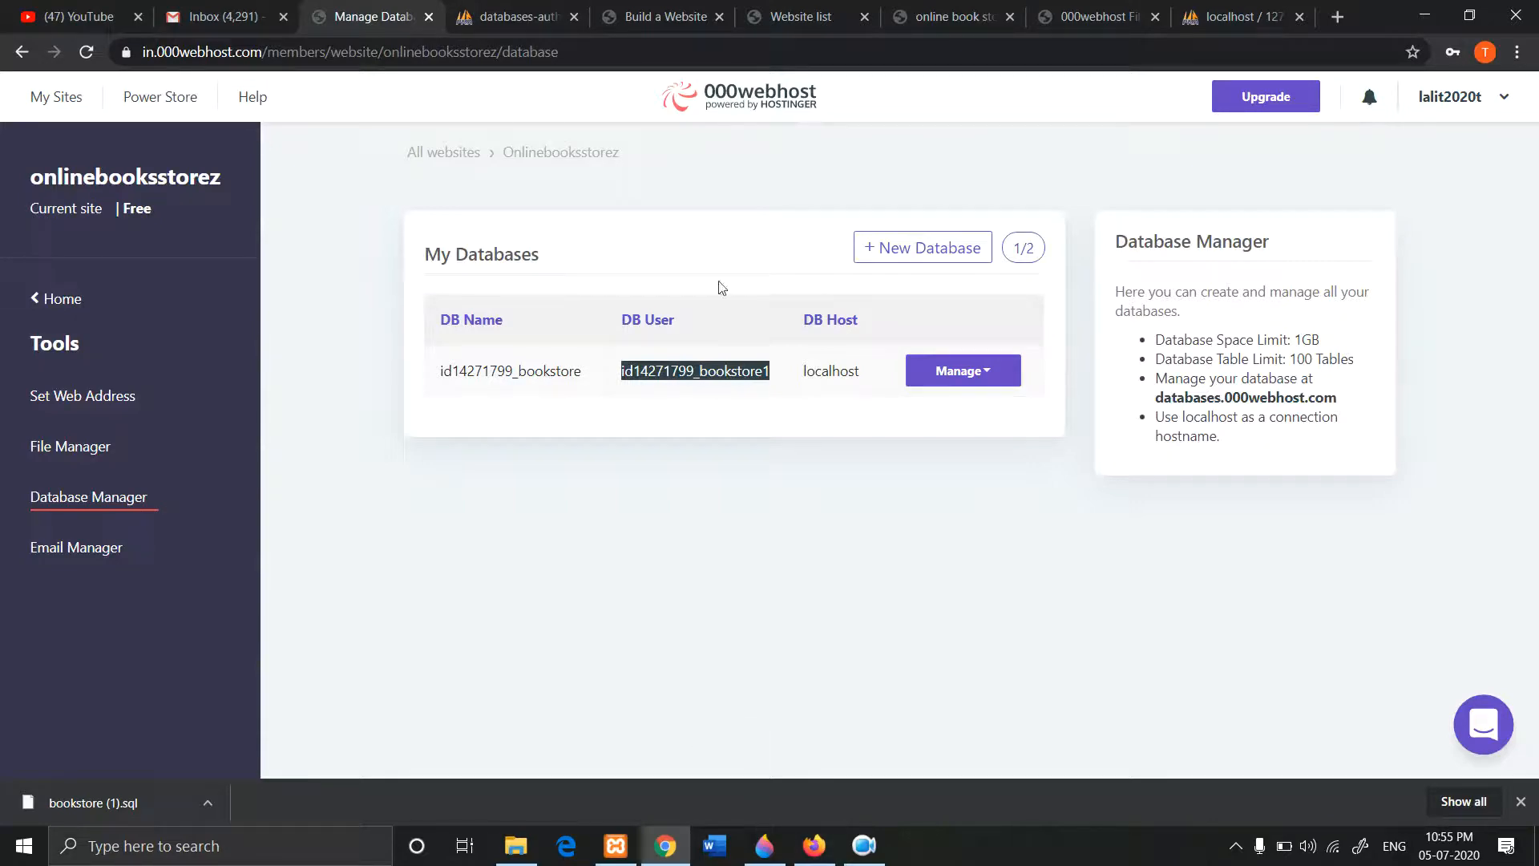
left_click(653, 16)
left_click(793, 16)
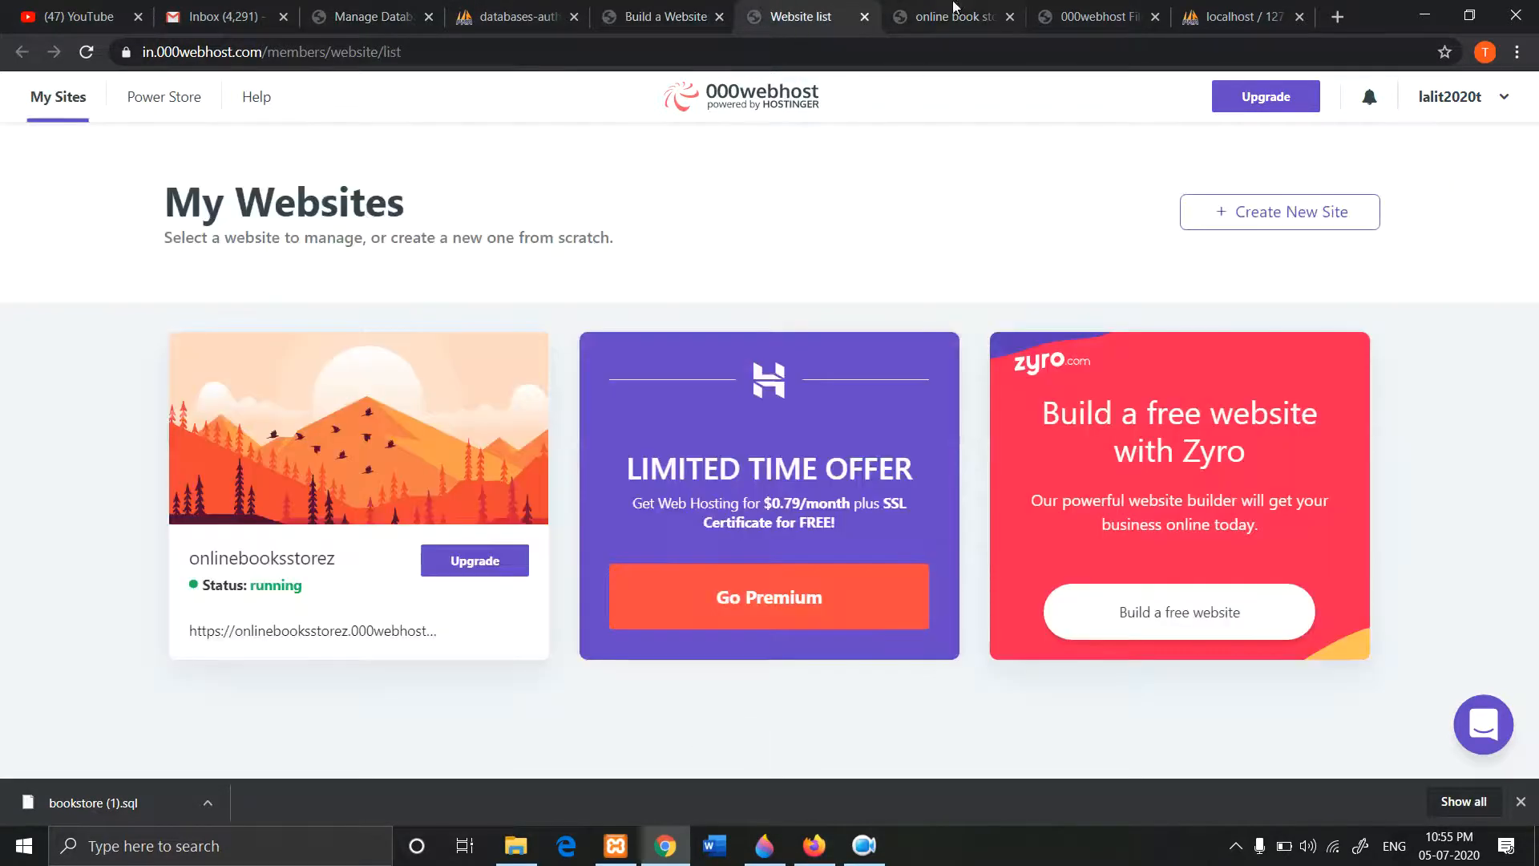
left_click(954, 8)
scroll(320, 320, "up", 6)
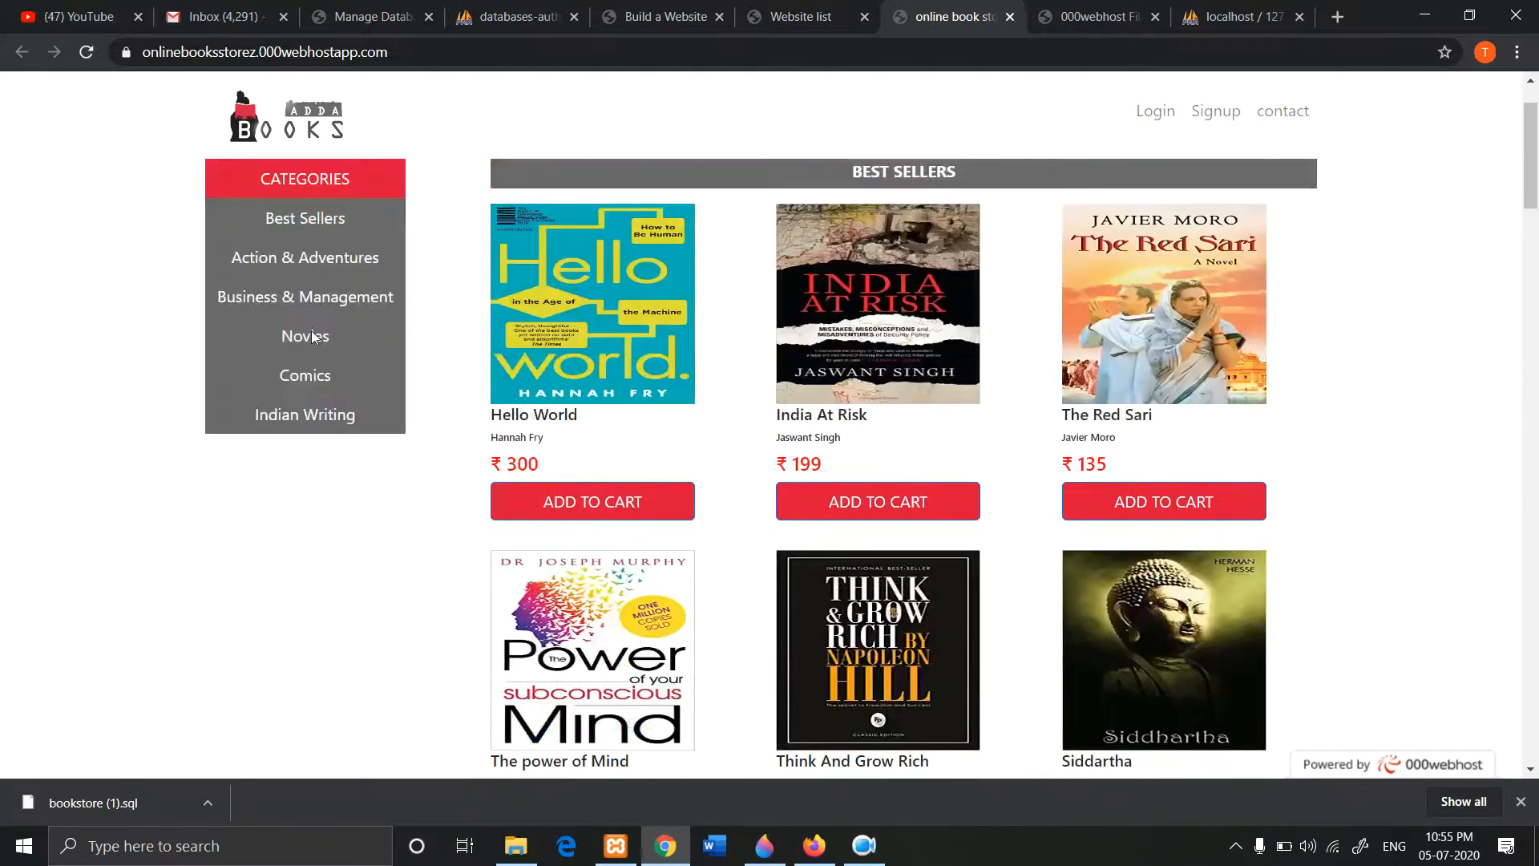
scroll(313, 332, "up", 1)
left_click(301, 318)
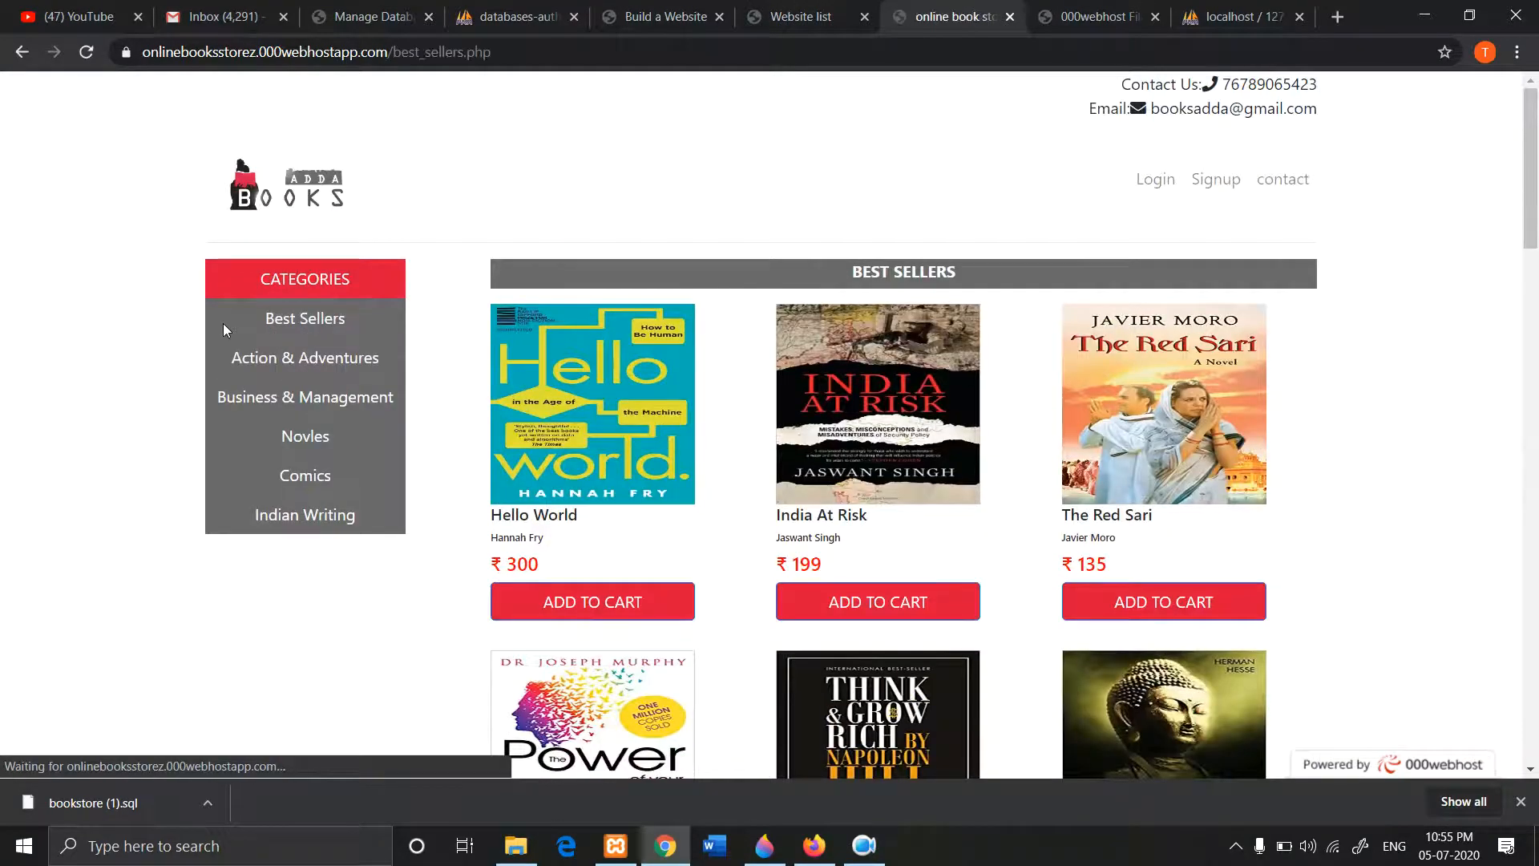
left_click(322, 357)
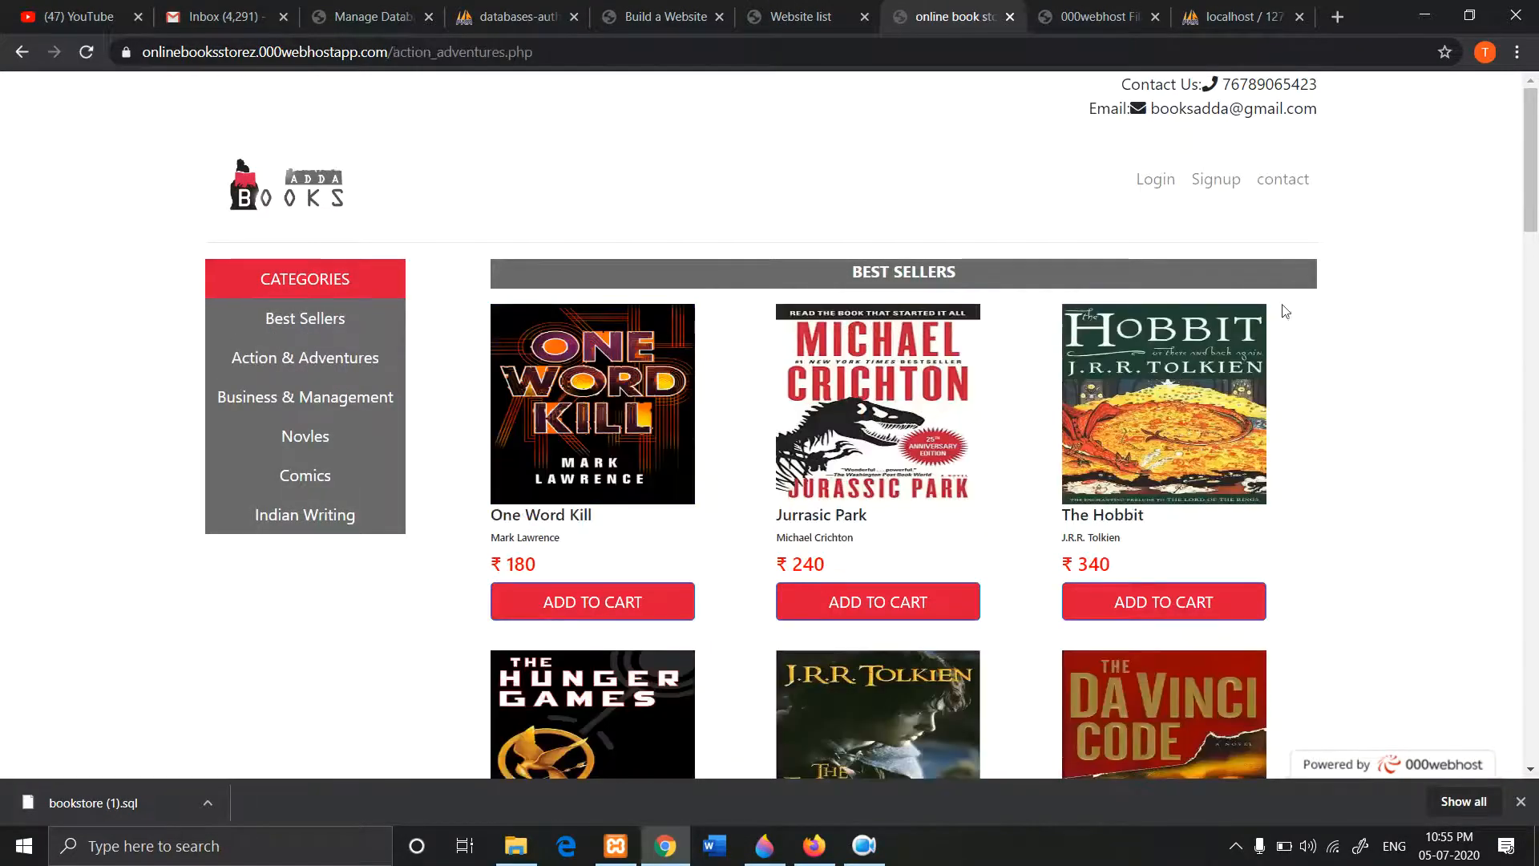
left_click(1155, 179)
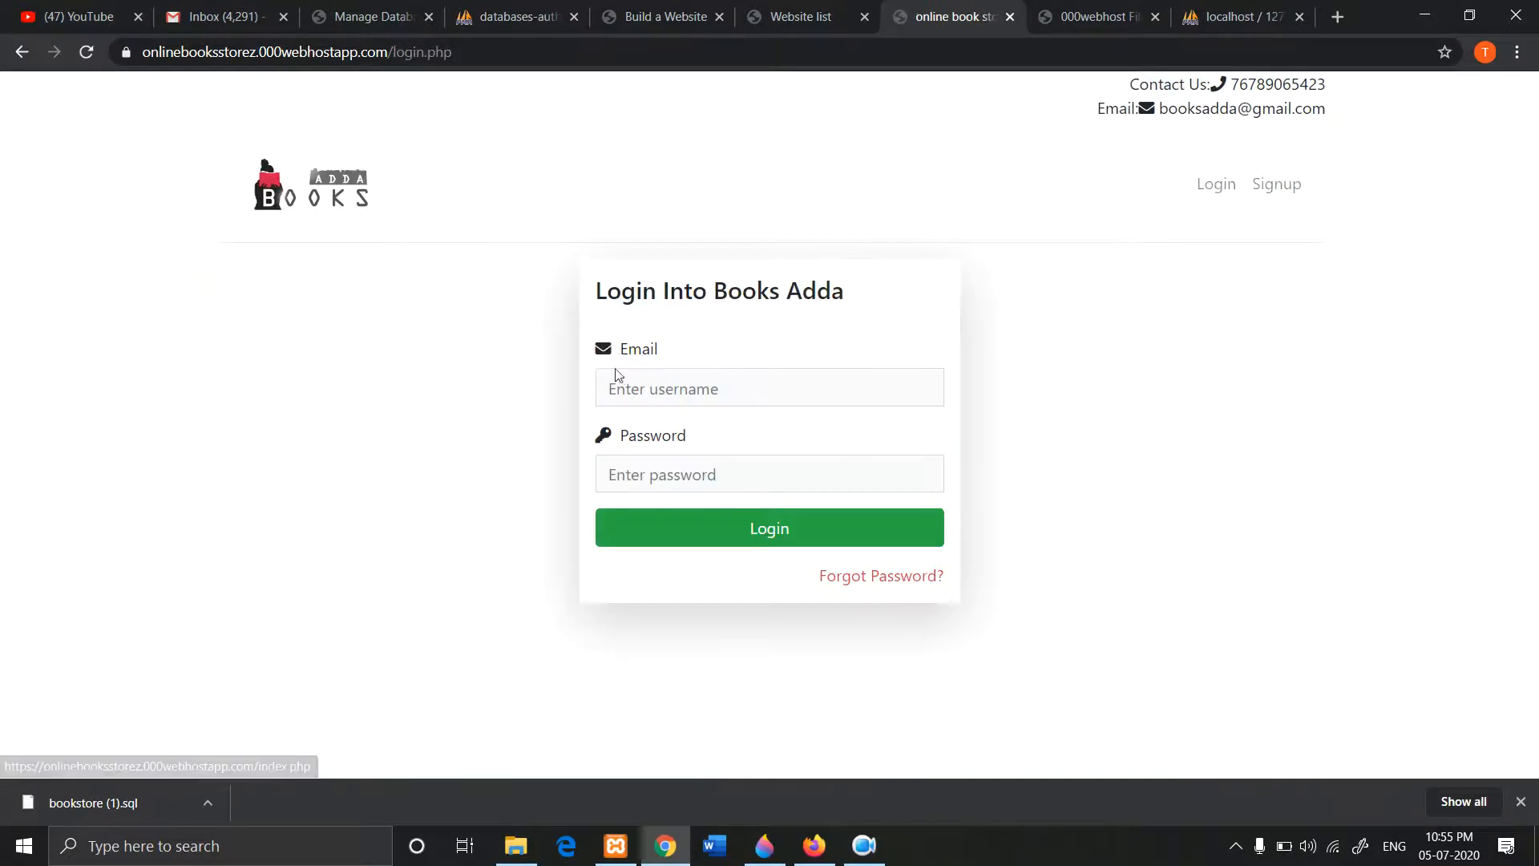
Log in with the browser's saved email and password, then log out via My Account.
left_click(617, 375)
left_click(661, 436)
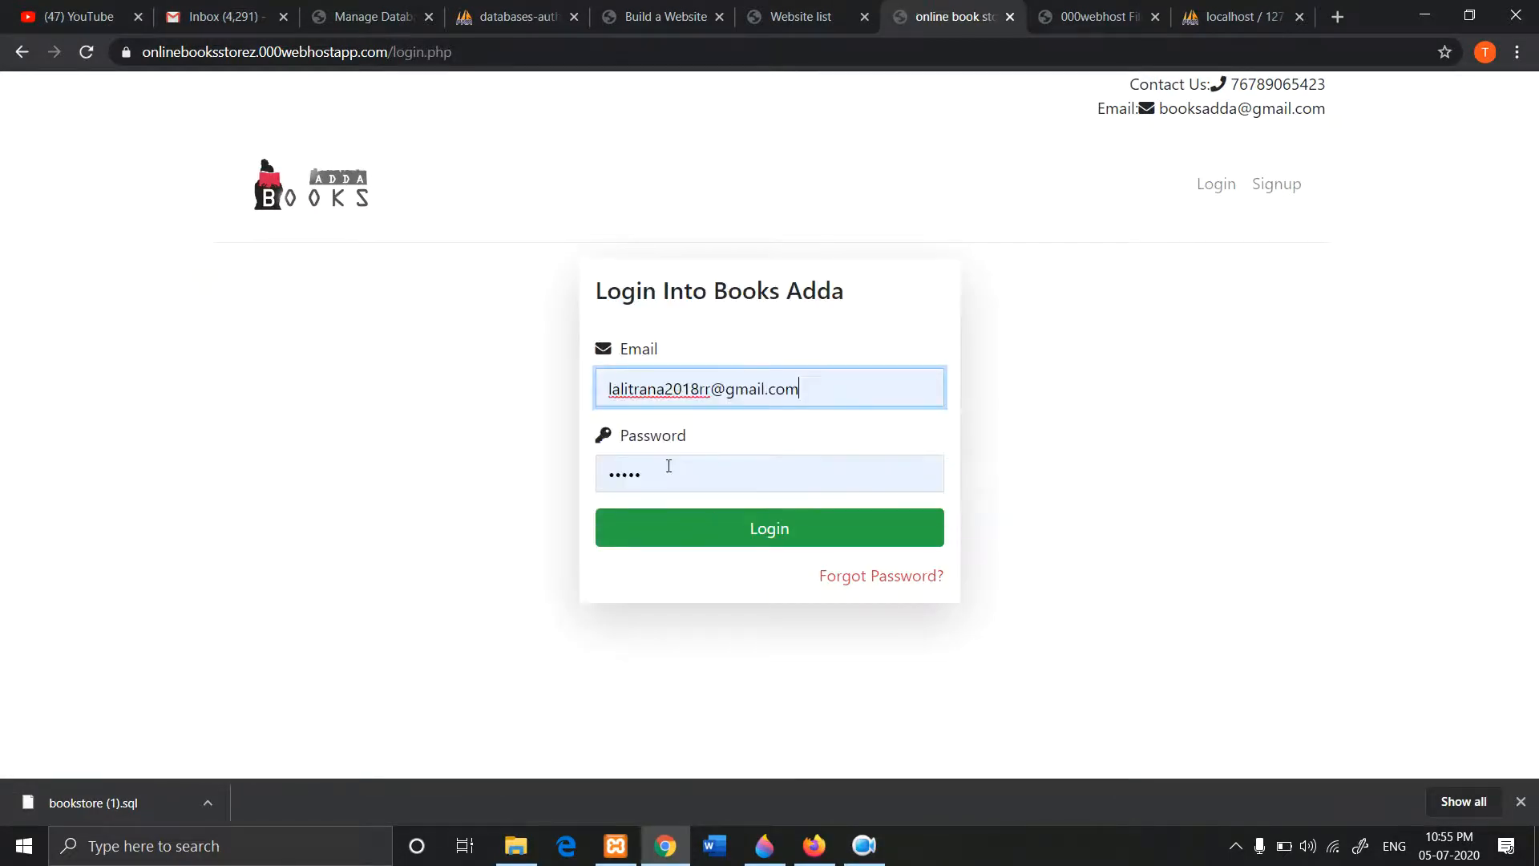
left_click(745, 528)
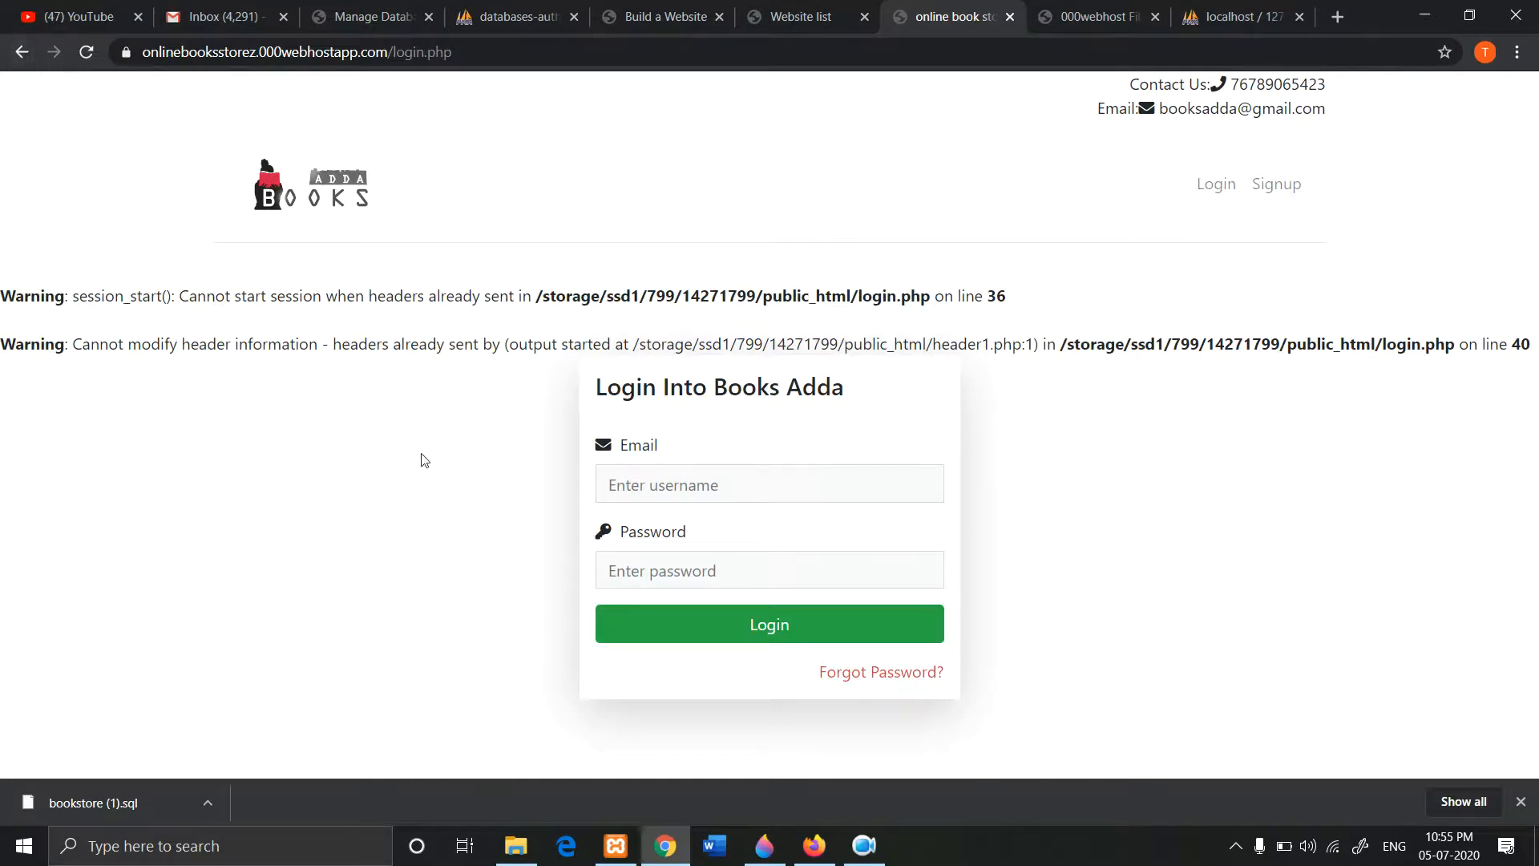
left_click(872, 851)
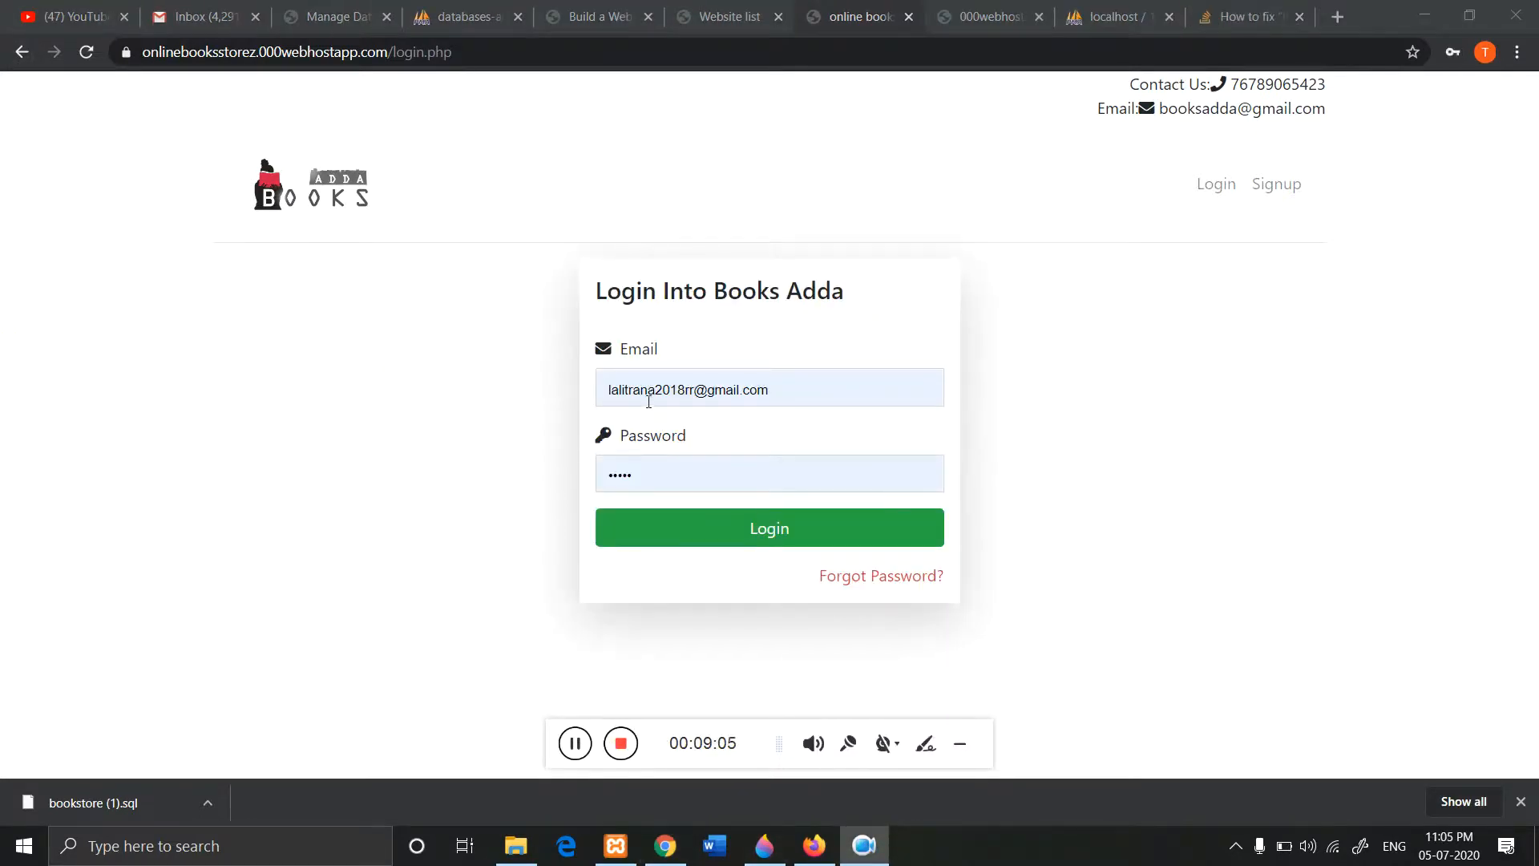
left_click(771, 534)
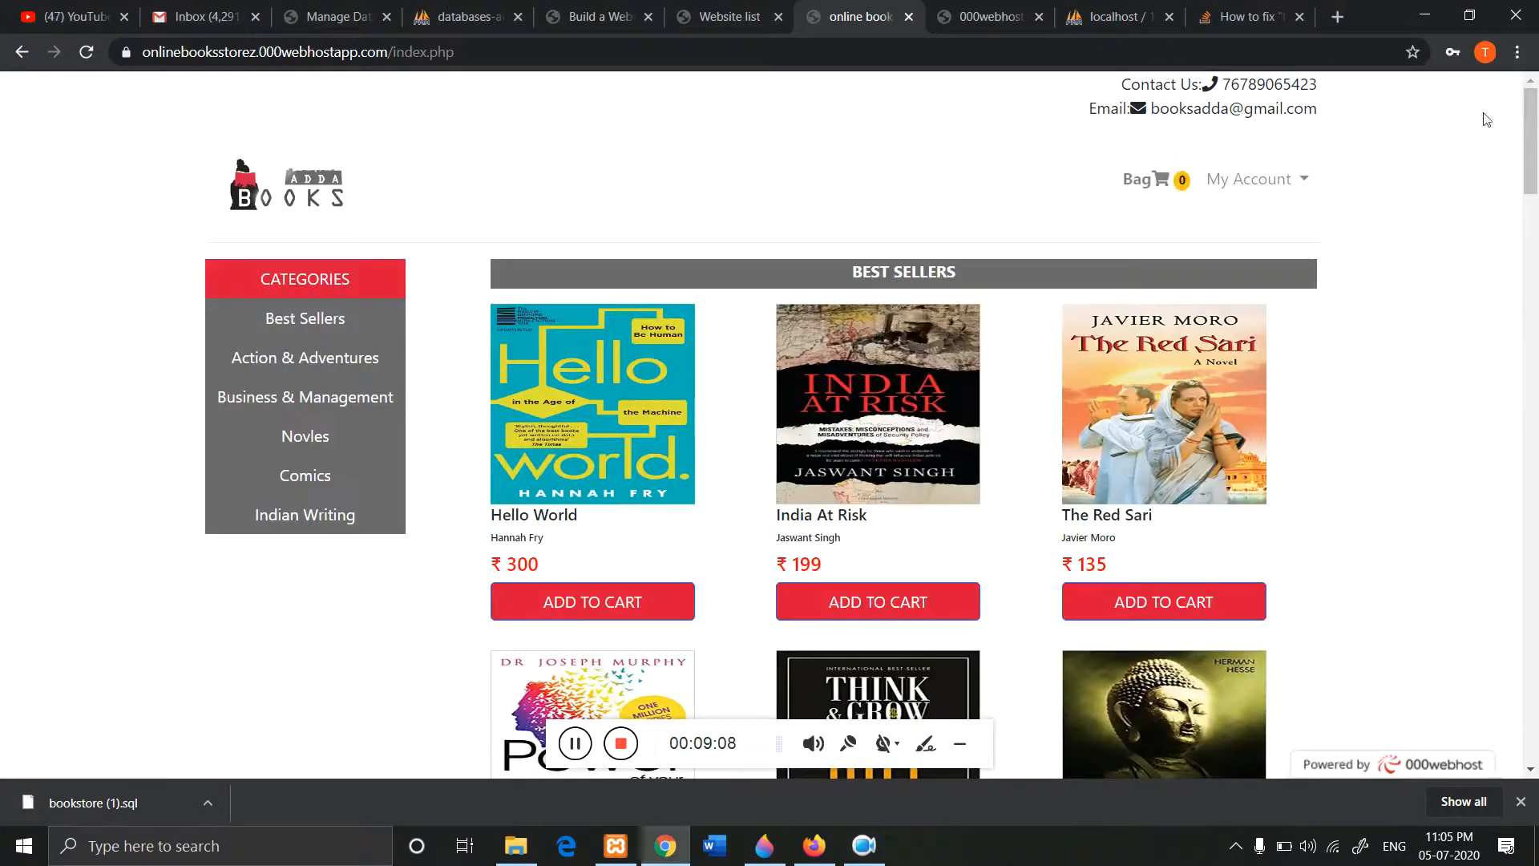
left_click(1254, 180)
left_click(1252, 368)
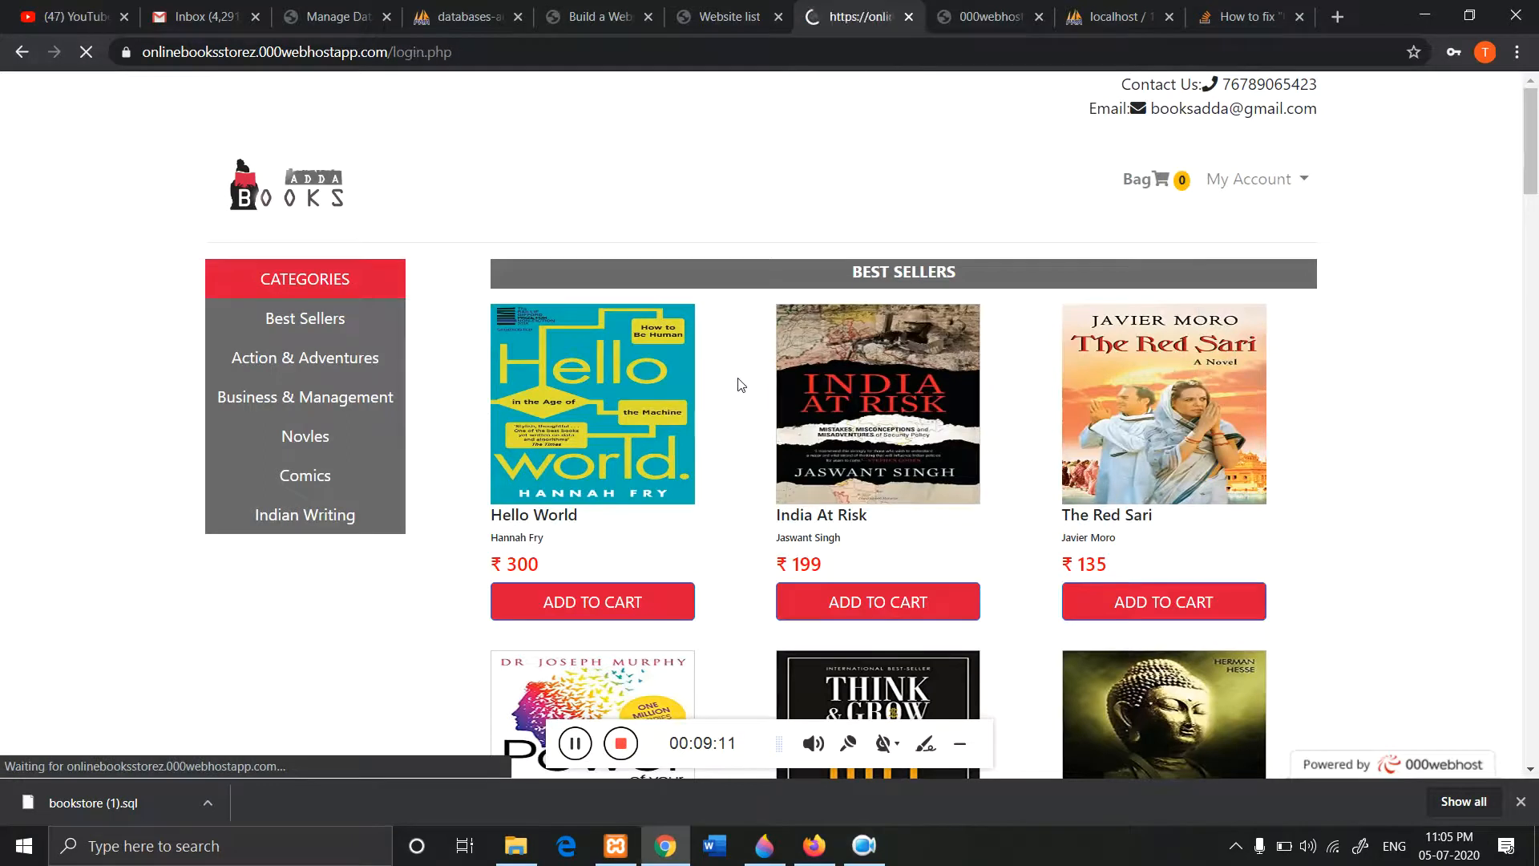